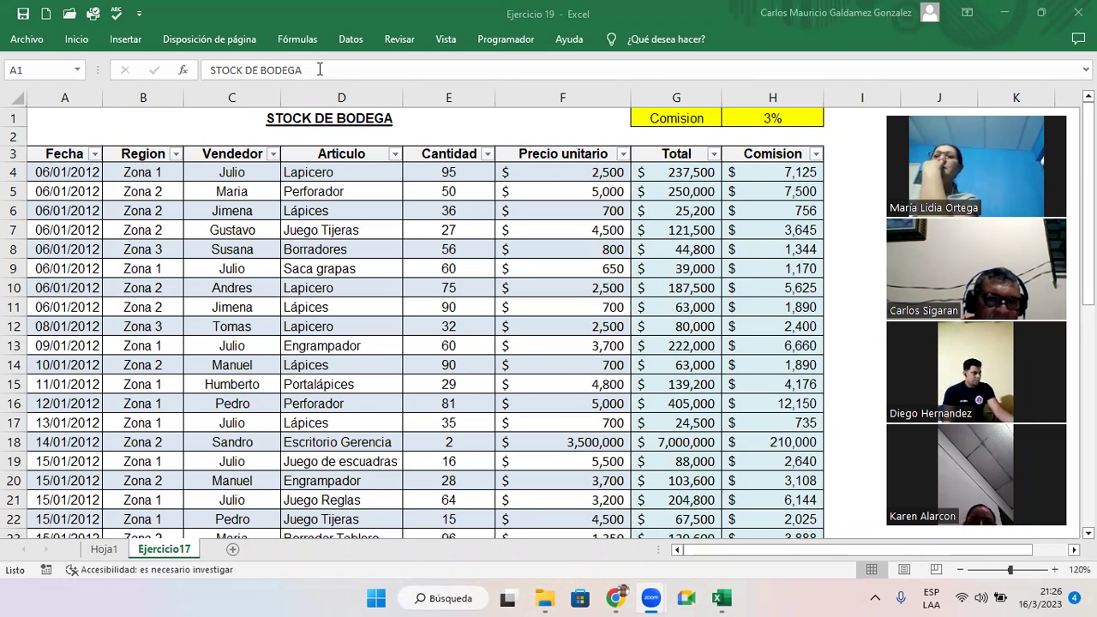
- Switch to the Ejercicio 17-Tarea workbook to view its pivot table assignment, and return to the Ejercicio 19 workbook
{"action": "key", "text": "super+Tab"}
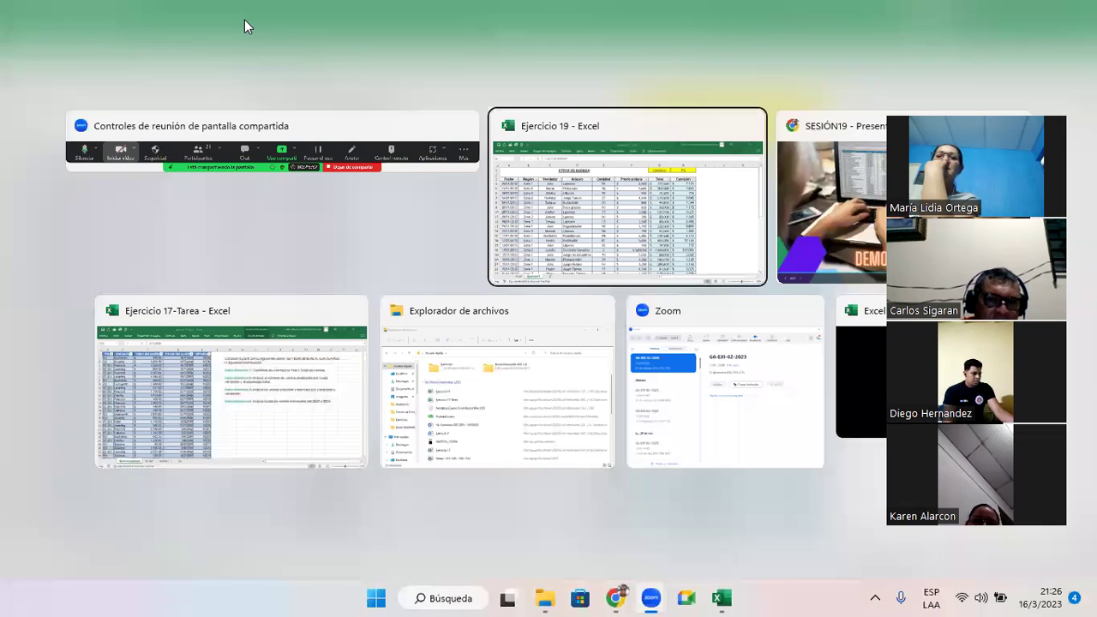
{"action": "key", "text": "Down"}
{"action": "key", "text": "Return"}
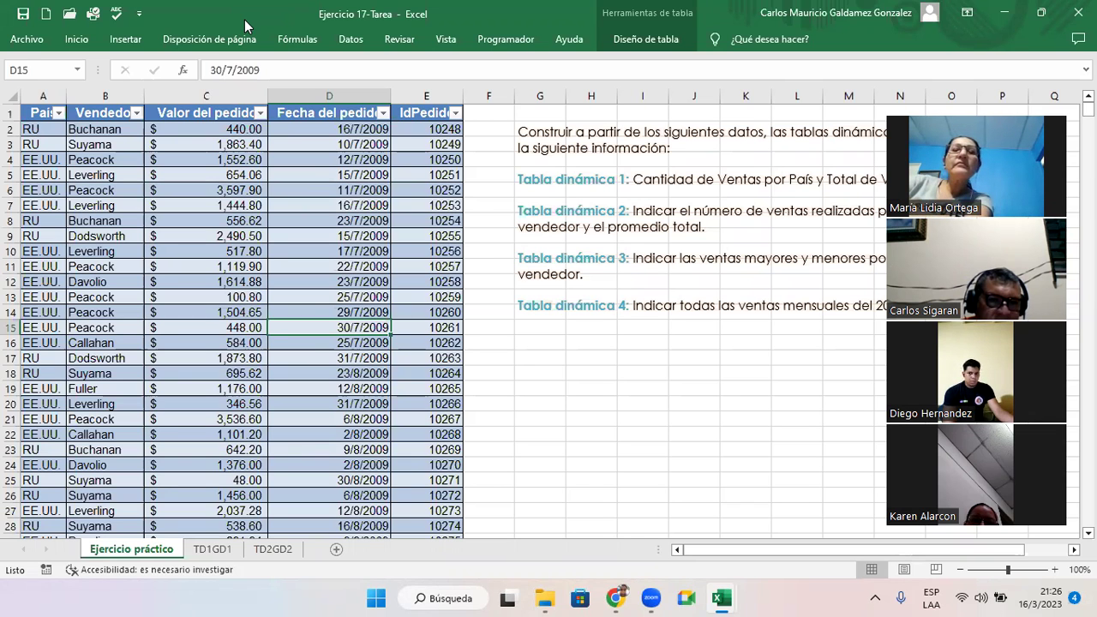
{"action": "key", "text": "alt+Tab"}
{"action": "key", "text": "Tab"}
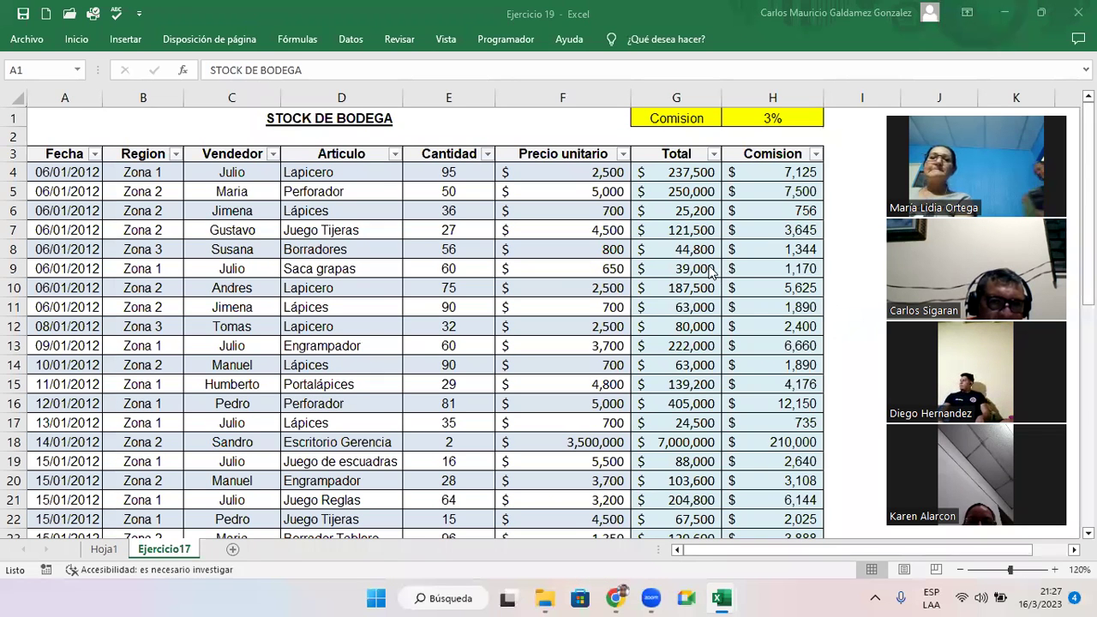
- Minimize both open workbooks and close the image showing the Ejercicio 17-Participantes screenshot
{"action": "left_click", "coordinate": [1006, 13]}
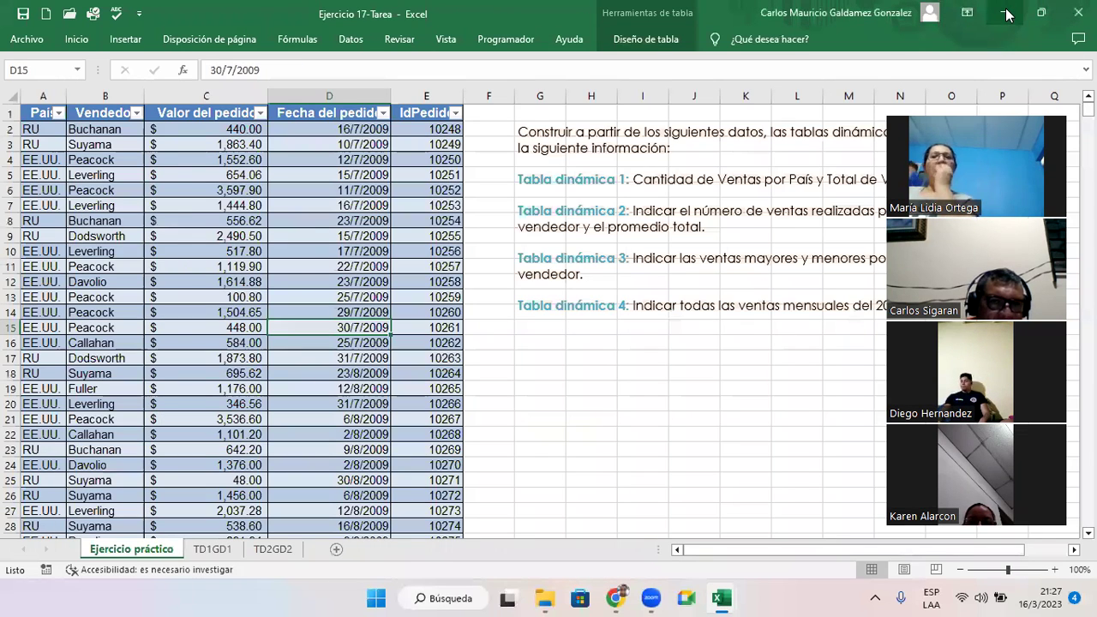
{"action": "left_click", "coordinate": [1006, 13]}
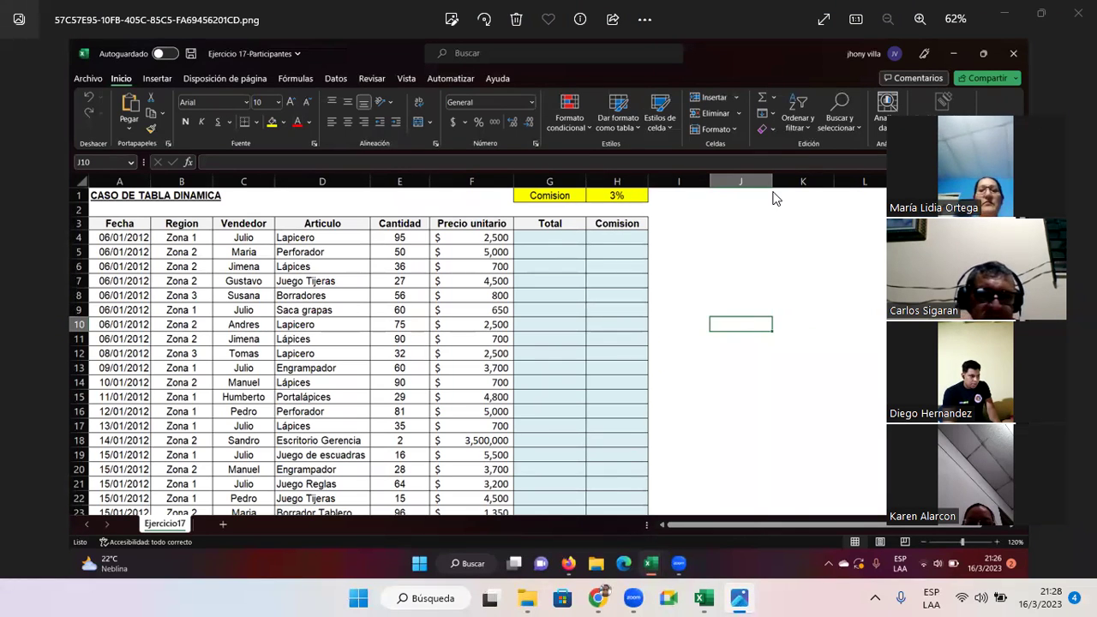
{"action": "left_click", "coordinate": [1078, 13]}
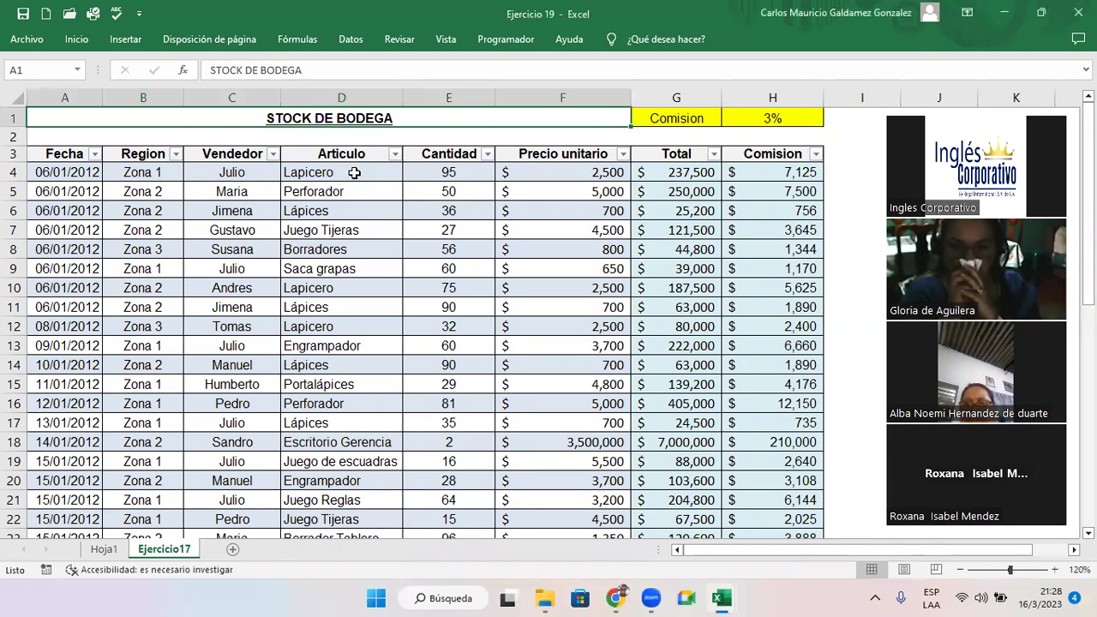
- Examine the Total formula and the Comision cell in row 4 of the STOCK DE BODEGA table
{"action": "left_click", "coordinate": [335, 216]}
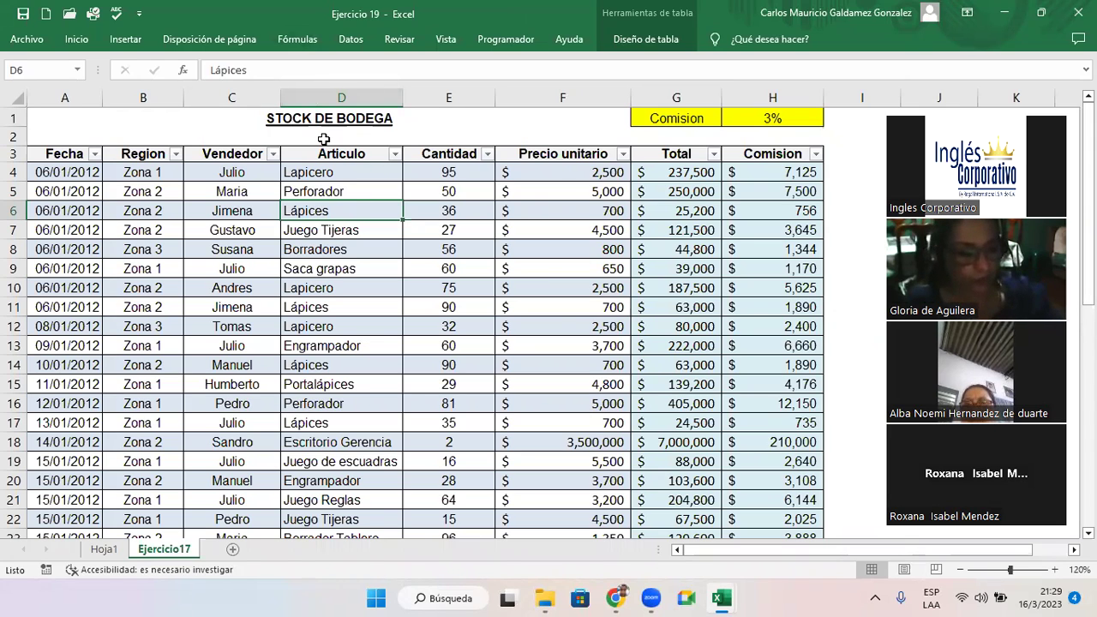
{"action": "left_click", "coordinate": [660, 174]}
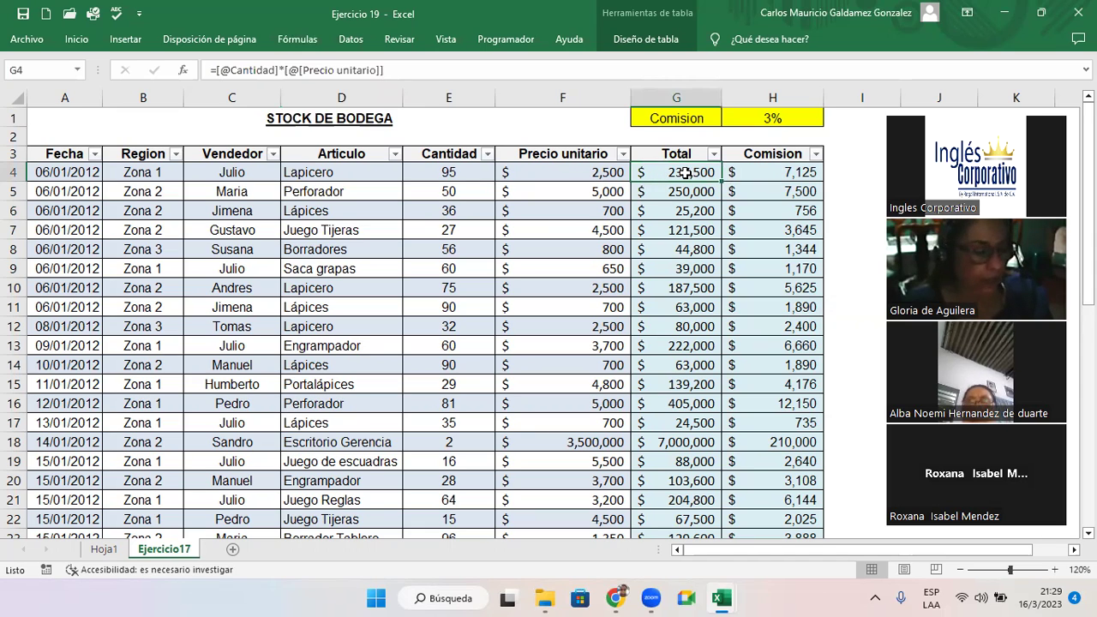
{"action": "left_click_drag", "start_coordinate": [686, 174], "coordinate": [758, 173]}
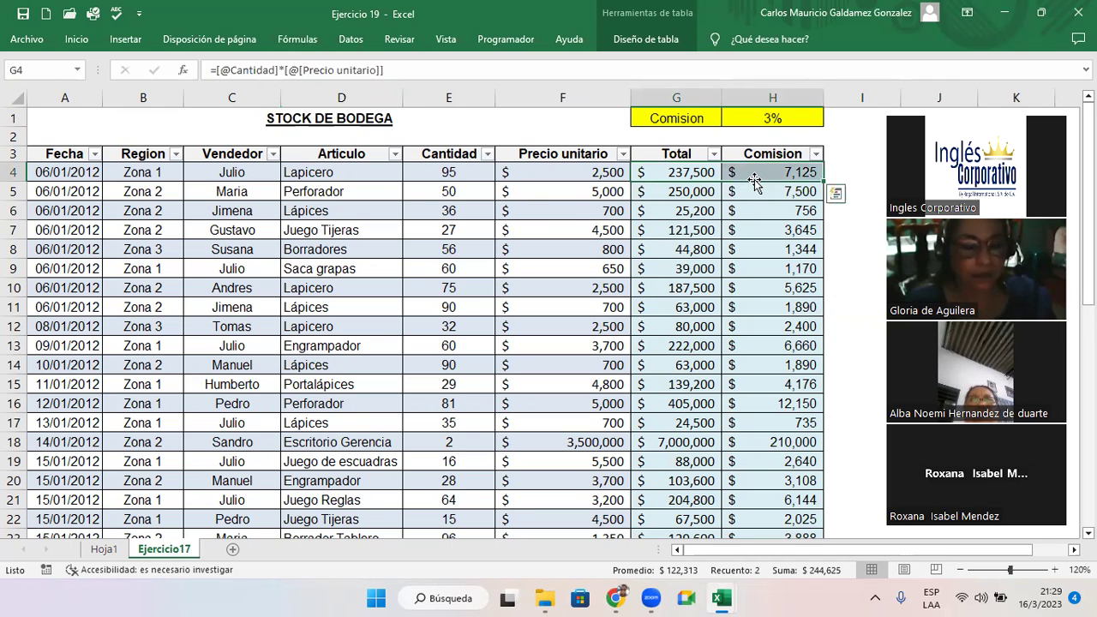
{"action": "left_click", "coordinate": [687, 173]}
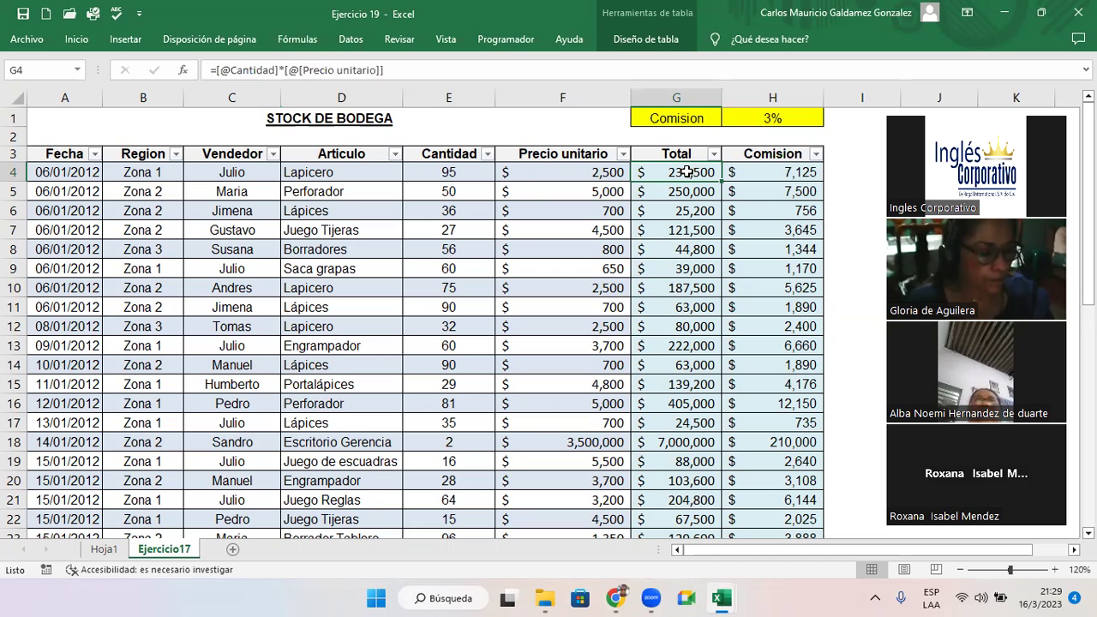
{"action": "left_click", "coordinate": [519, 249]}
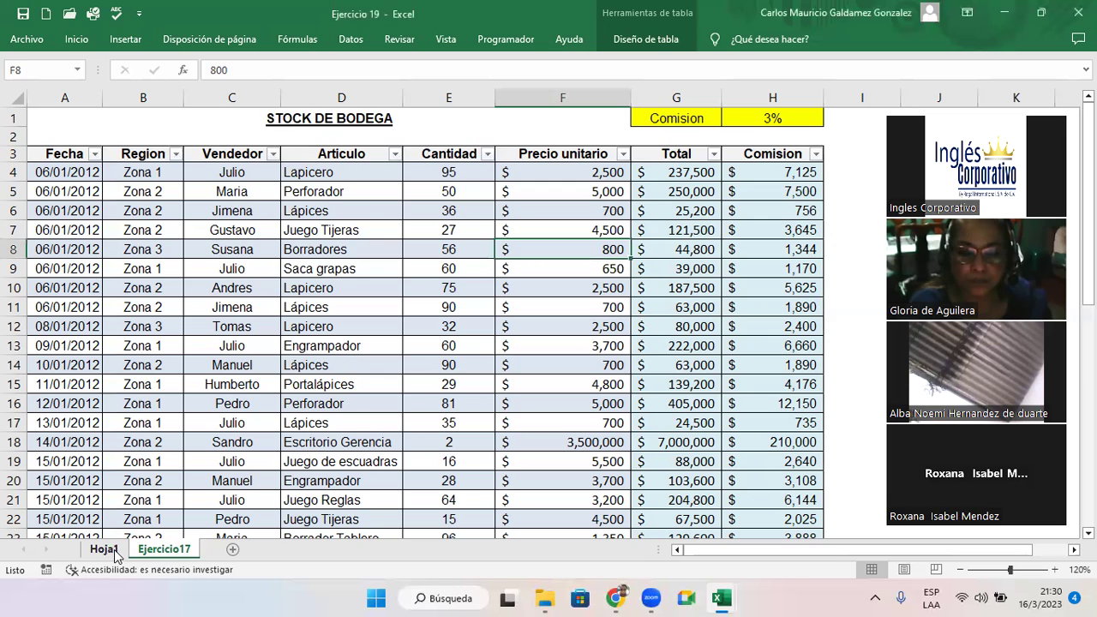
- On Hoja1, move the pivot chart and the Fecha slicer up to just beneath the pivot table
{"action": "left_click", "coordinate": [114, 549]}
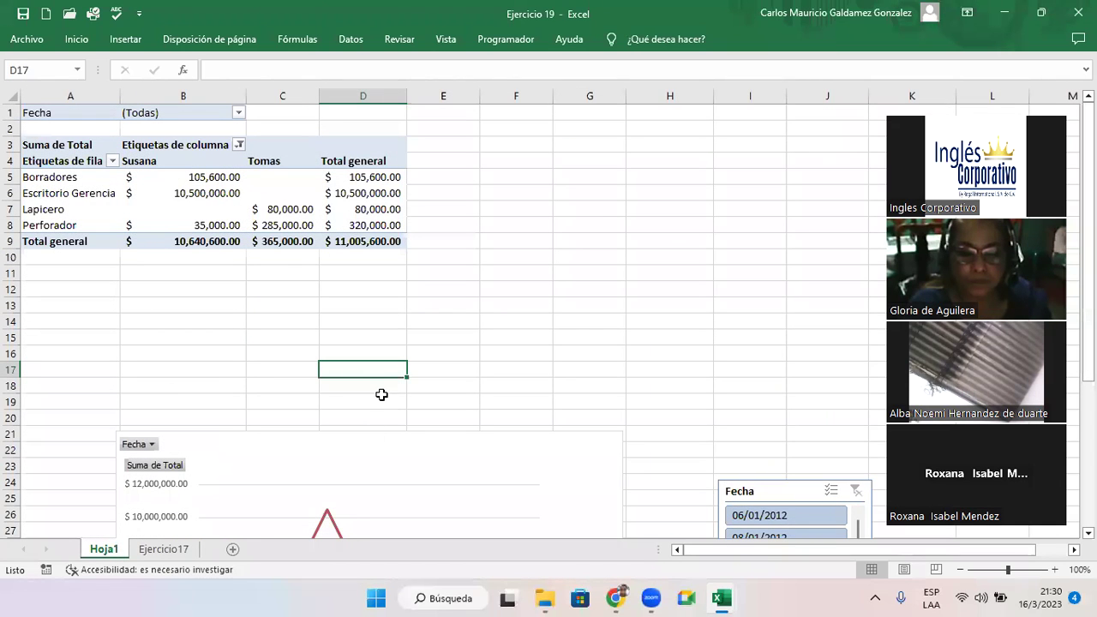
{"action": "left_click_drag", "start_coordinate": [325, 472], "coordinate": [301, 308]}
{"action": "left_click_drag", "start_coordinate": [730, 491], "coordinate": [638, 280]}
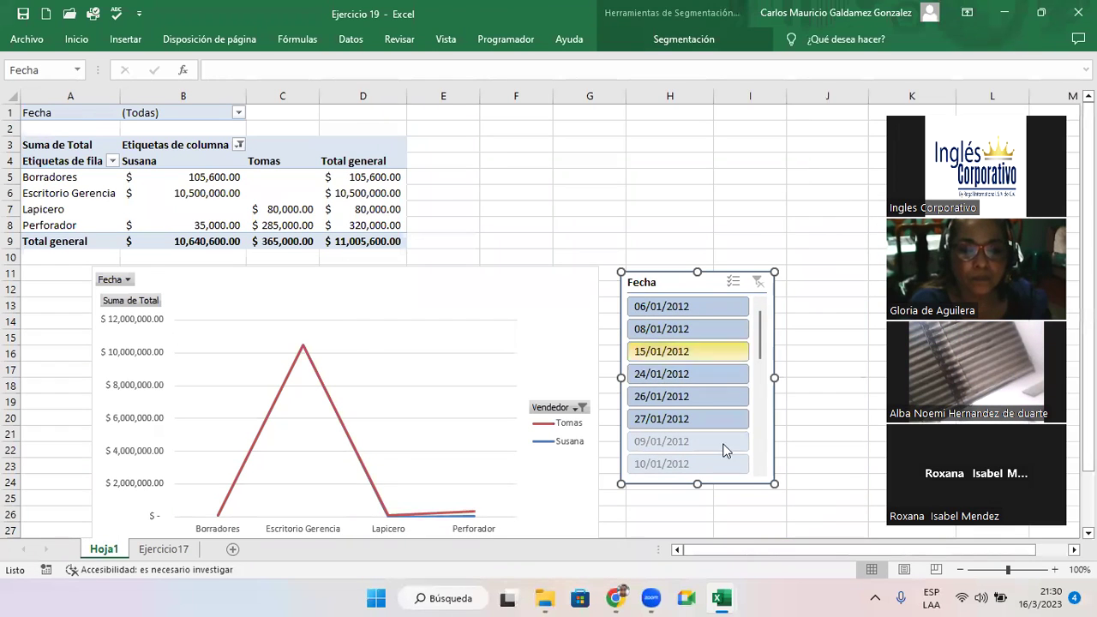
{"action": "left_click", "coordinate": [656, 511]}
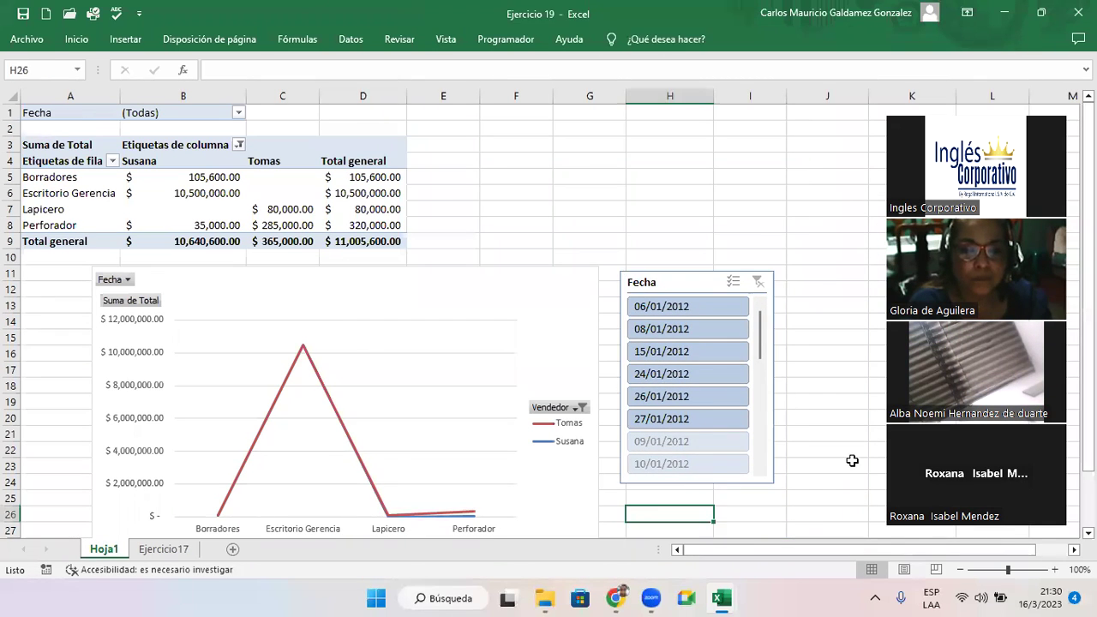
{"action": "left_click_drag", "start_coordinate": [1089, 288], "coordinate": [1089, 343]}
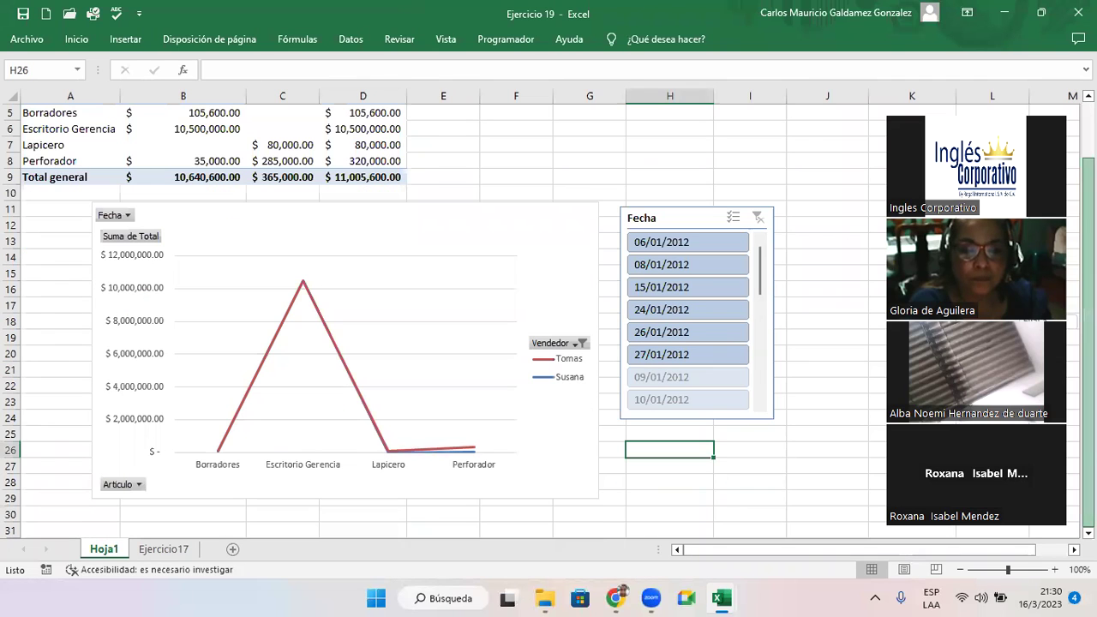
{"action": "scroll", "coordinate": [1089, 343], "scroll_direction": "down", "scroll_amount": 1}
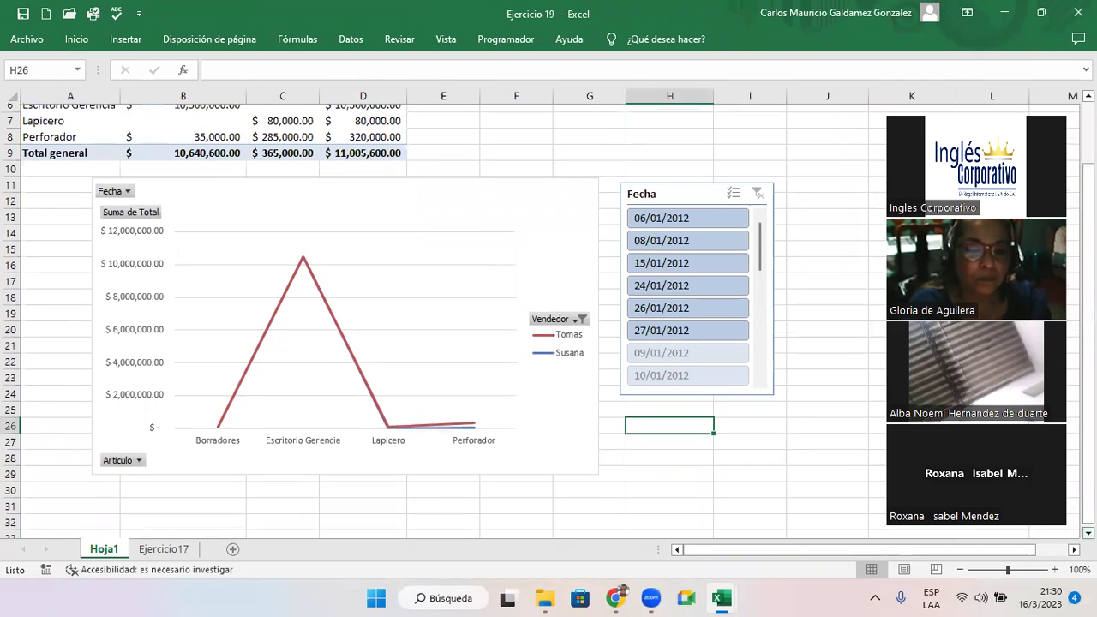
{"action": "scroll", "coordinate": [549, 325], "scroll_direction": "down", "scroll_amount": 1}
{"action": "scroll", "coordinate": [548, 326], "scroll_direction": "up", "scroll_amount": 3}
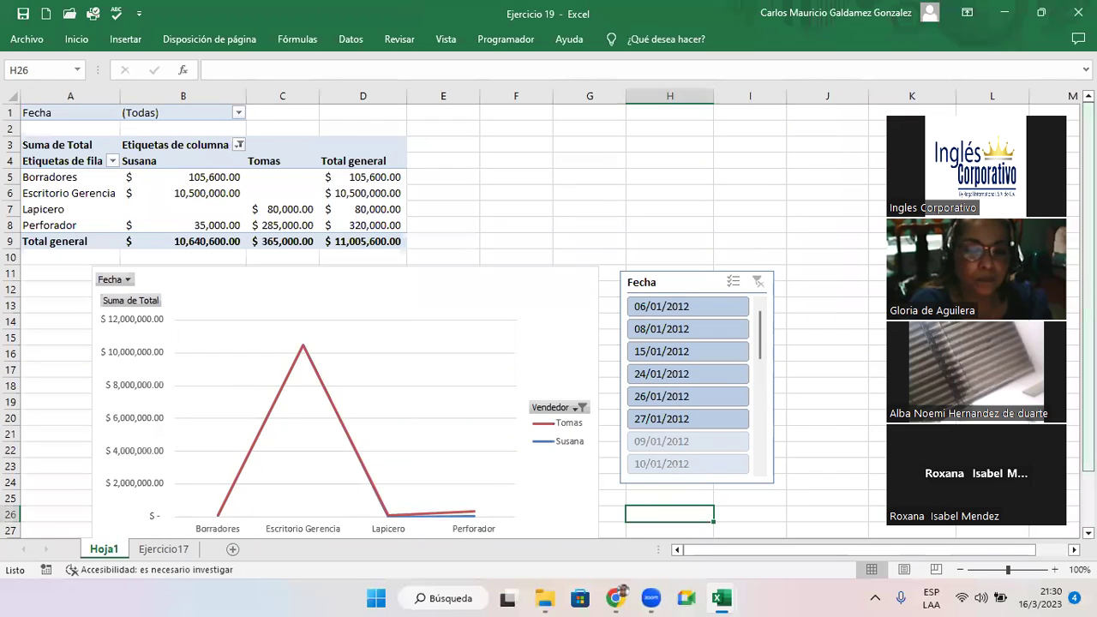
- Show all sellers in the pivot table's column labels, and move the chart and Fecha slicer below its total row
{"action": "left_click", "coordinate": [268, 194]}
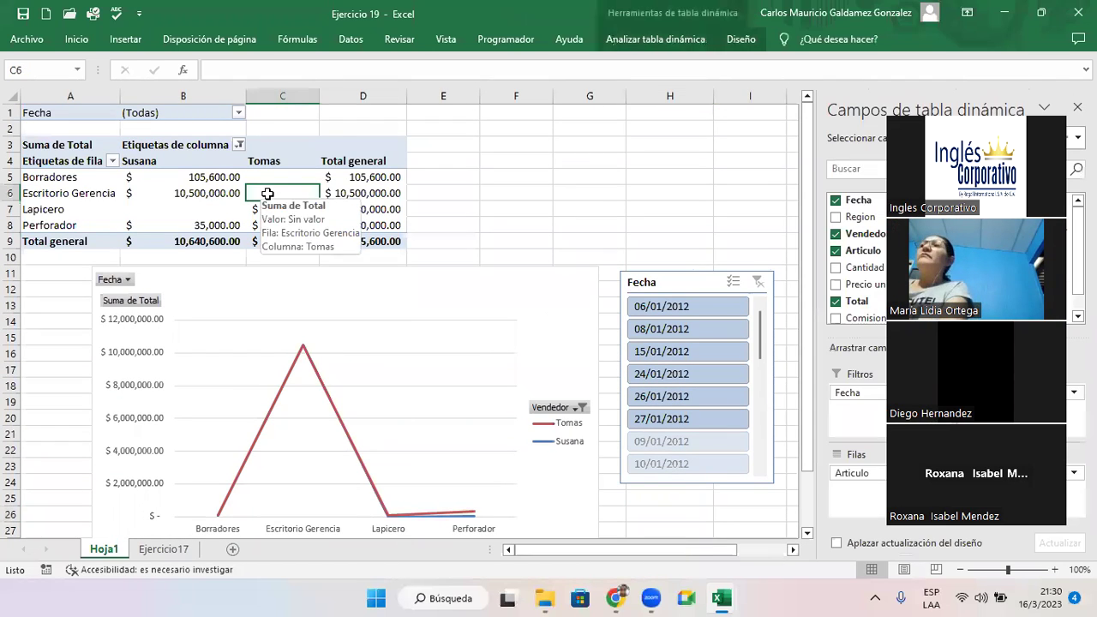
{"action": "left_click", "coordinate": [239, 145]}
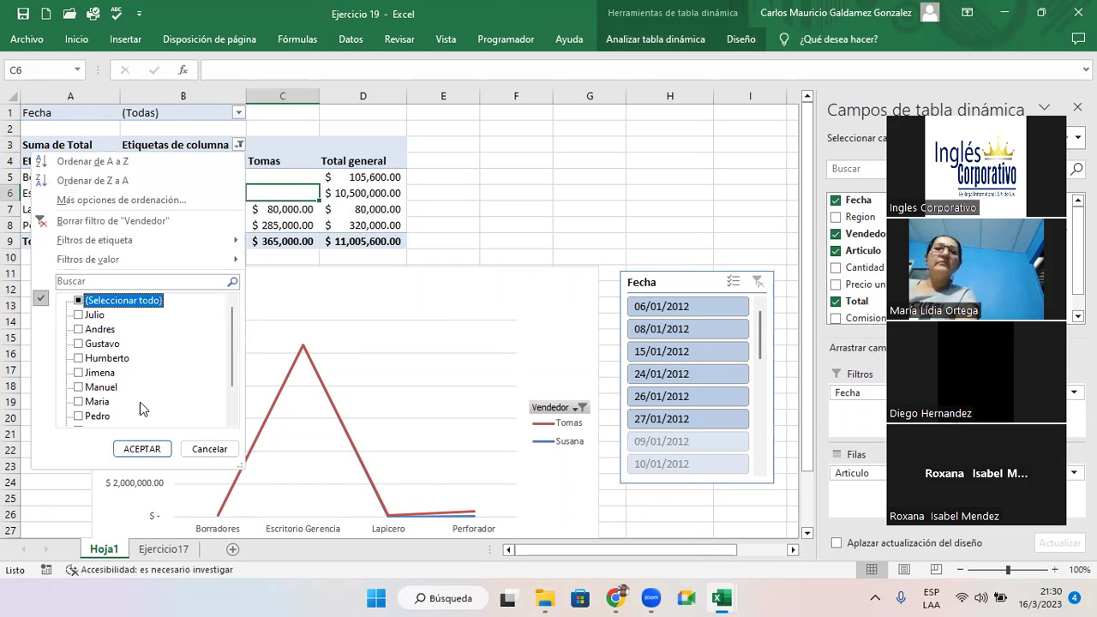
{"action": "left_click", "coordinate": [77, 300]}
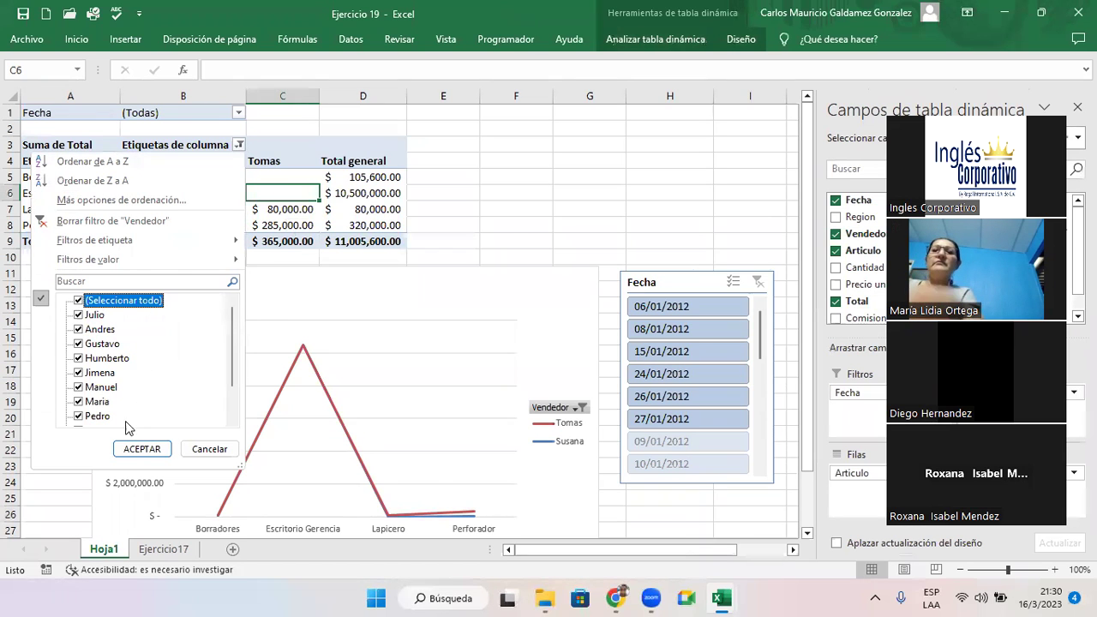
{"action": "left_click", "coordinate": [142, 450]}
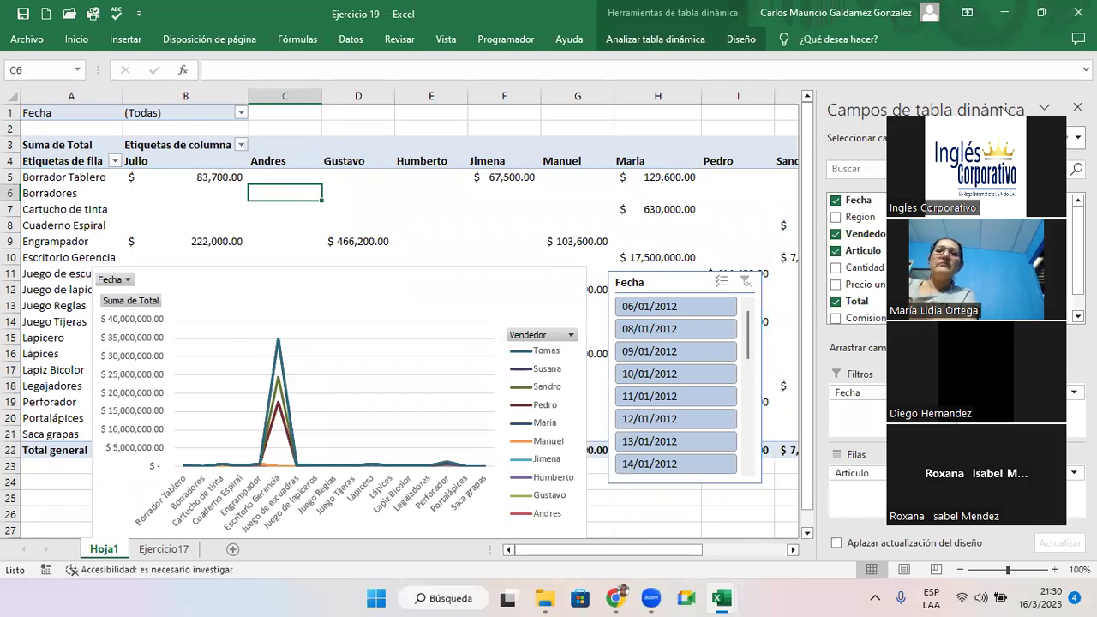
{"action": "left_click_drag", "start_coordinate": [394, 299], "coordinate": [360, 510]}
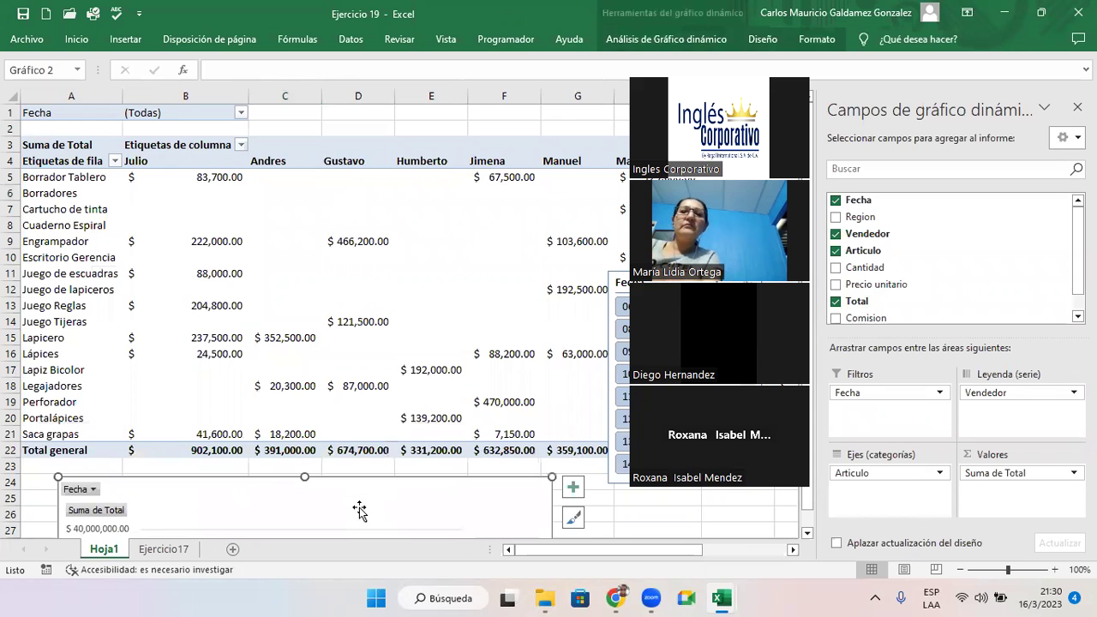
{"action": "left_click_drag", "start_coordinate": [626, 287], "coordinate": [583, 487]}
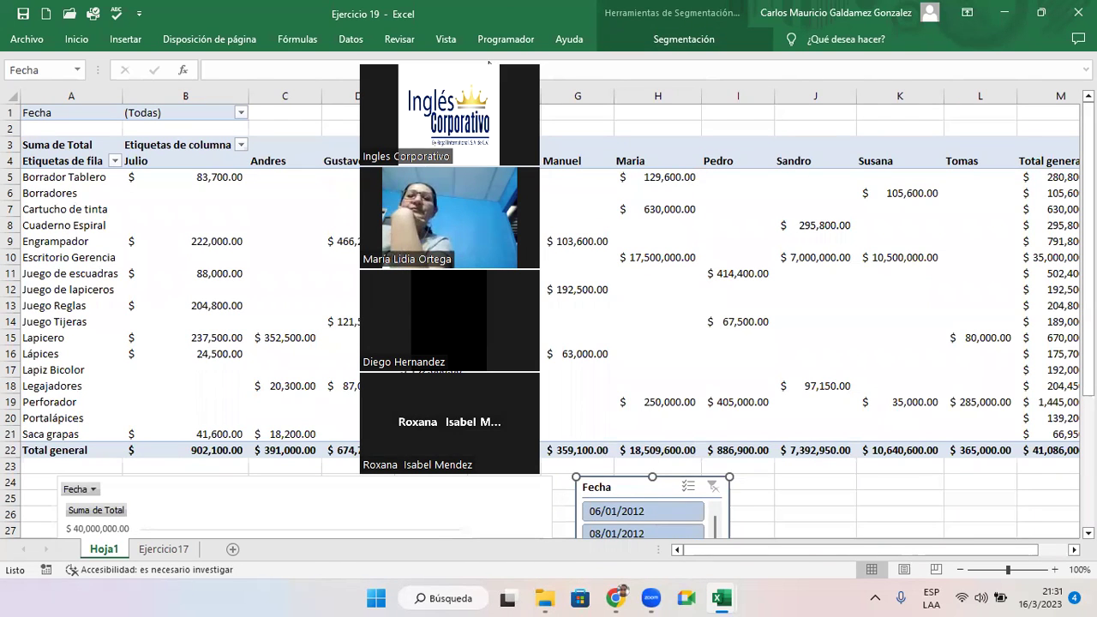
- On the Ejercicio17 sheet, examine the options for inserting a pivot chart or pivot table from the stock data
{"action": "left_click", "coordinate": [176, 546]}
{"action": "left_click", "coordinate": [345, 345]}
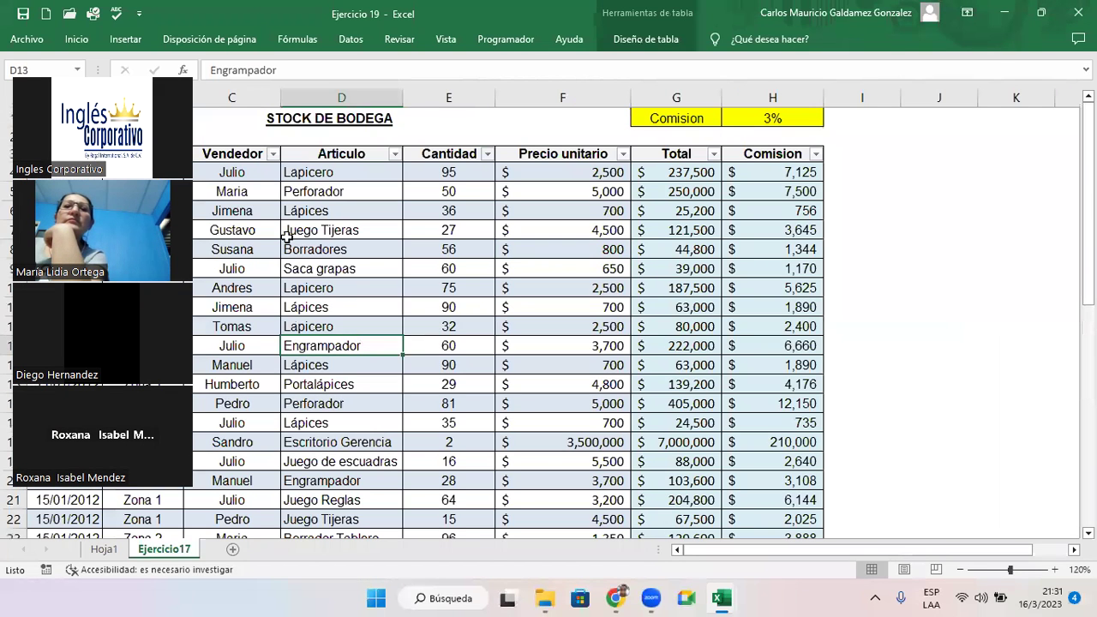
{"action": "left_click", "coordinate": [125, 40]}
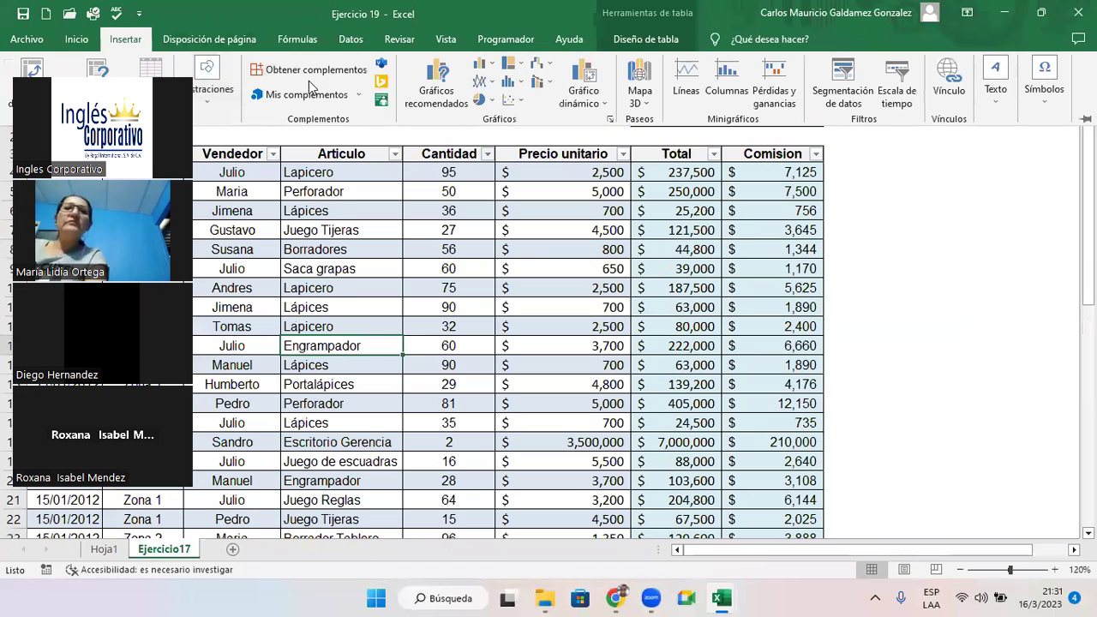
{"action": "left_click", "coordinate": [581, 102]}
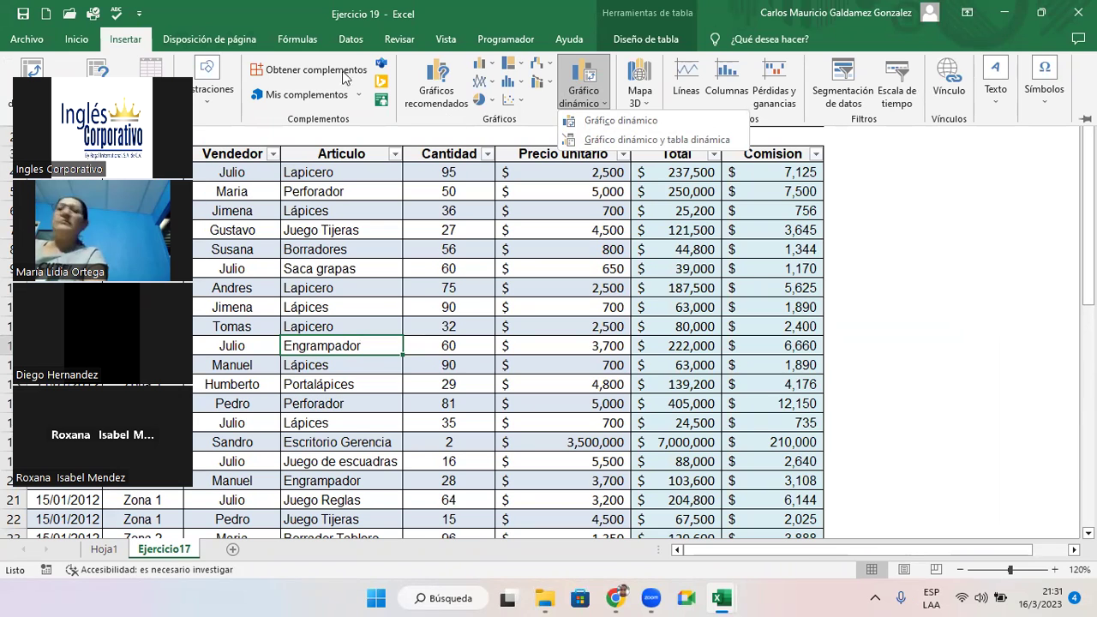
{"action": "key", "text": "Escape"}
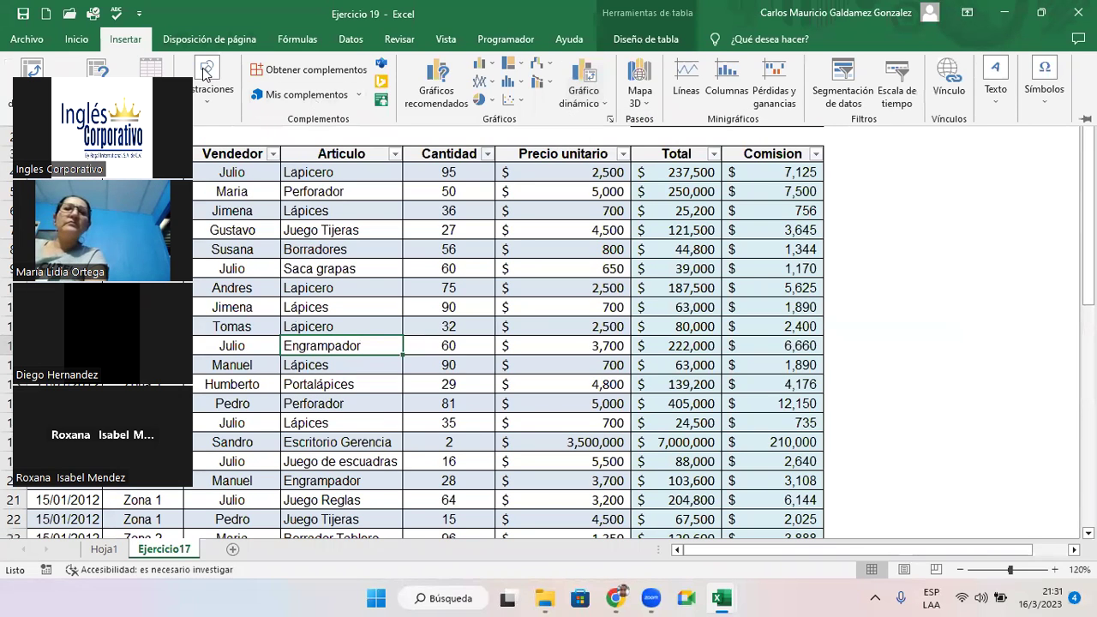
{"action": "key", "text": "Escape"}
{"action": "left_click", "coordinate": [109, 191]}
{"action": "left_click", "coordinate": [125, 39]}
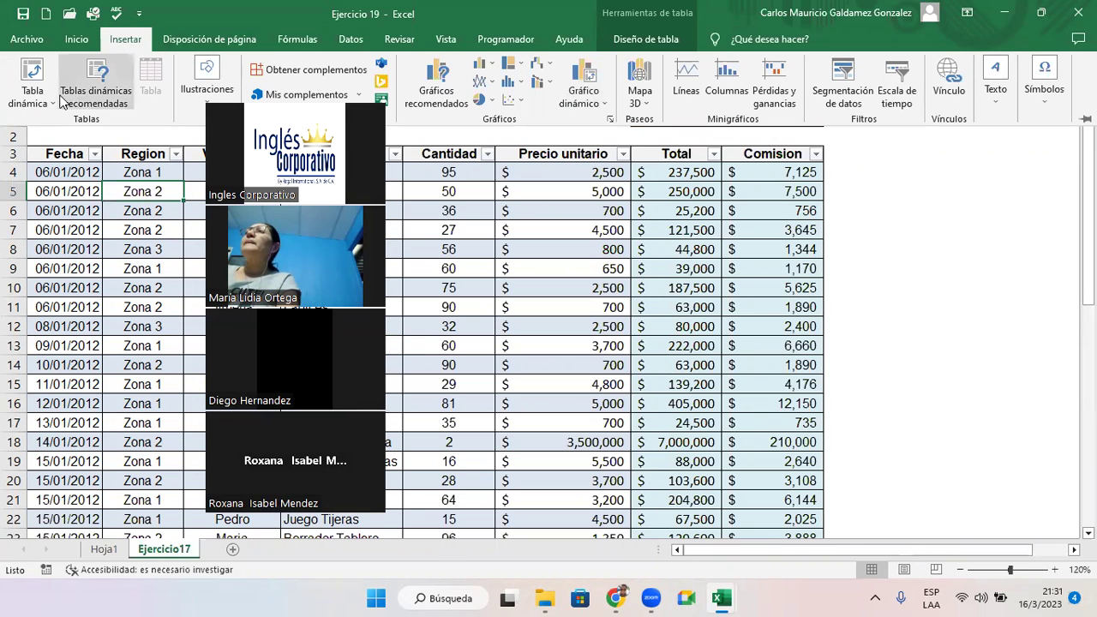
{"action": "left_click", "coordinate": [77, 39]}
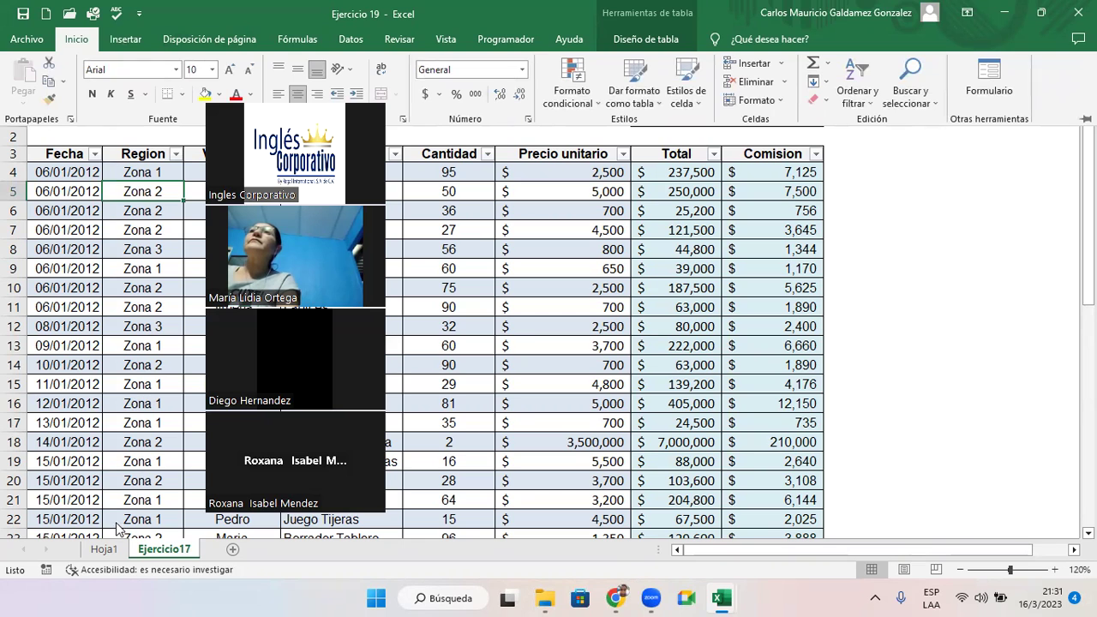
- Return to the pivot table on Hoja1 and enlarge its field list so that all fields through Comision fit
{"action": "left_click", "coordinate": [104, 554]}
{"action": "left_click", "coordinate": [104, 550]}
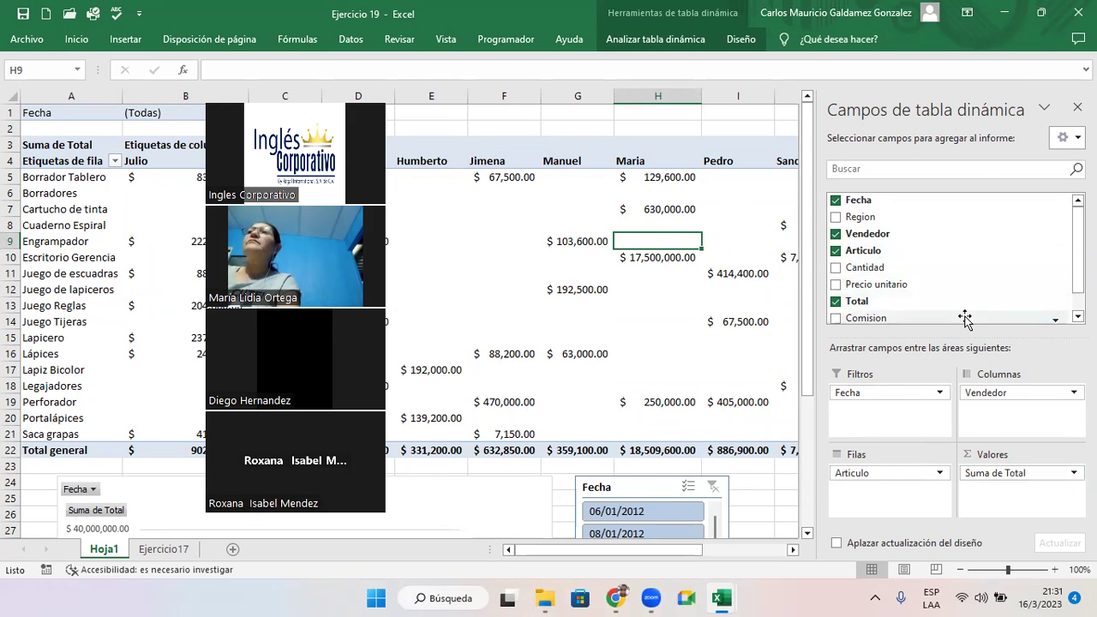
{"action": "left_click_drag", "start_coordinate": [954, 337], "coordinate": [953, 366]}
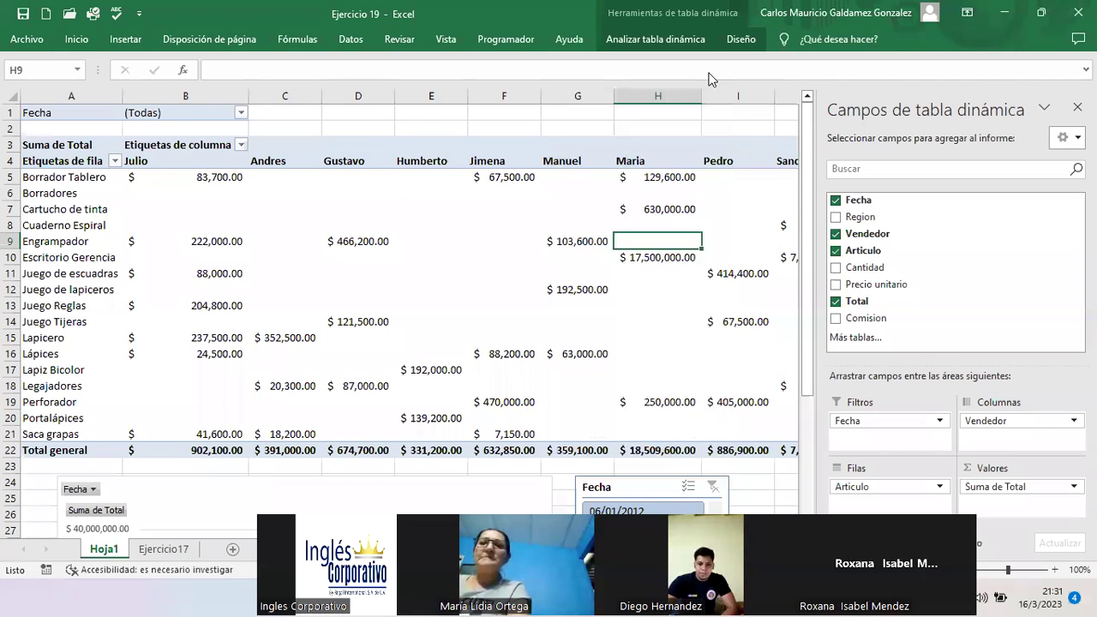
- Review the pivot table's seller columns across to Total general and return to the row labels
{"action": "left_click", "coordinate": [736, 133]}
{"action": "left_click", "coordinate": [803, 288]}
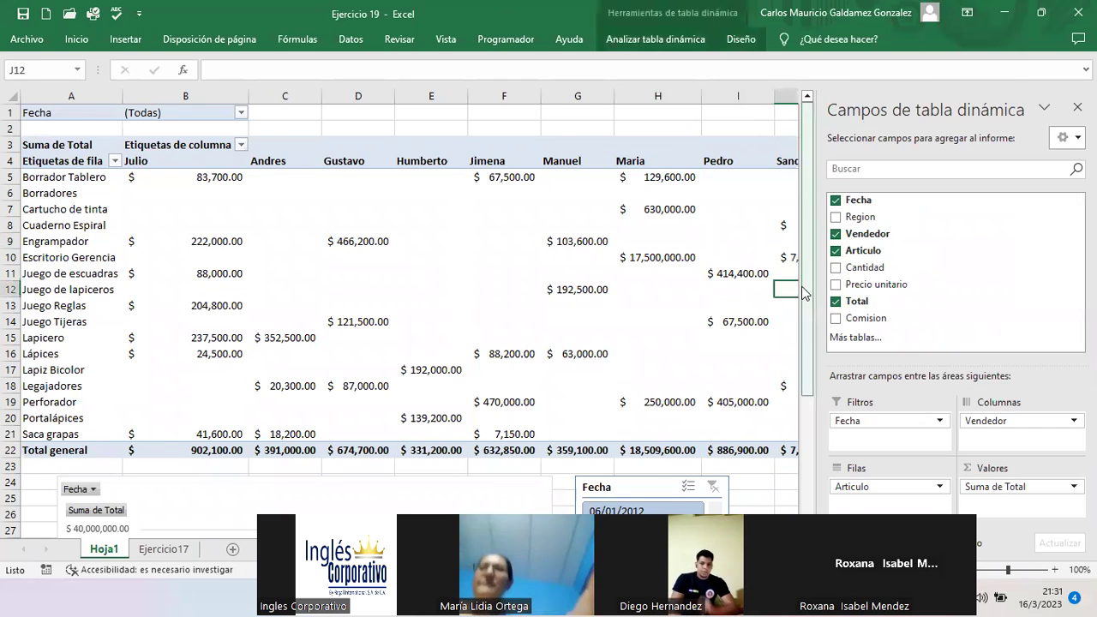
{"action": "key", "text": "Right"}
{"action": "key", "text": "Right"}
{"action": "key", "text": "Right"}
{"action": "key", "text": "Right"}
{"action": "key", "text": "Right"}
{"action": "key", "text": "Left"}
{"action": "key", "text": "Left"}
{"action": "key", "text": "Left"}
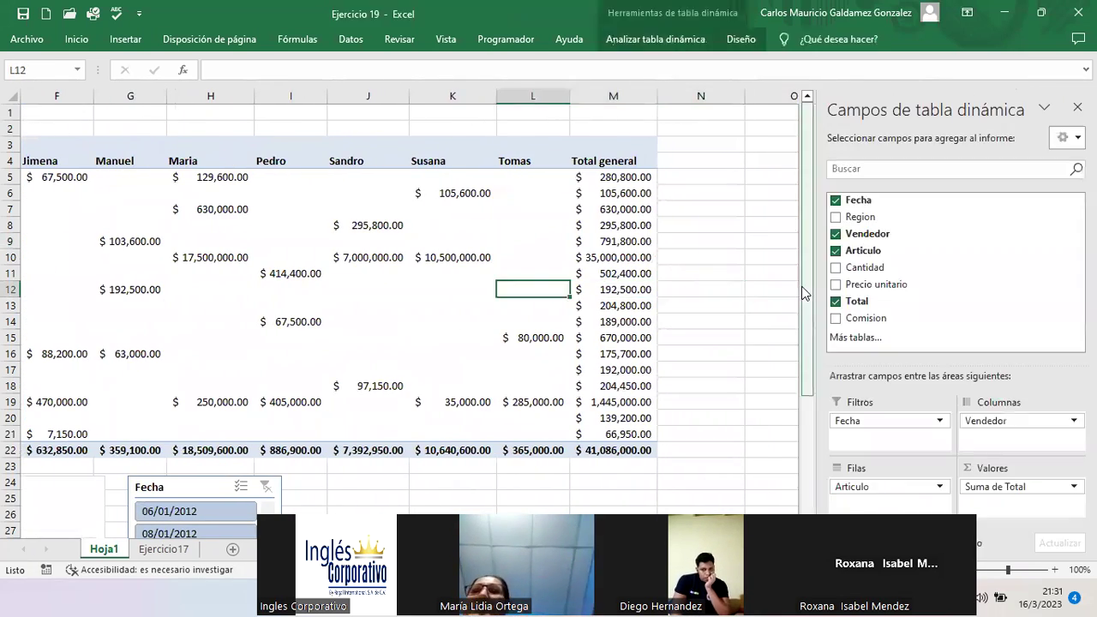
{"action": "key", "text": "Home"}
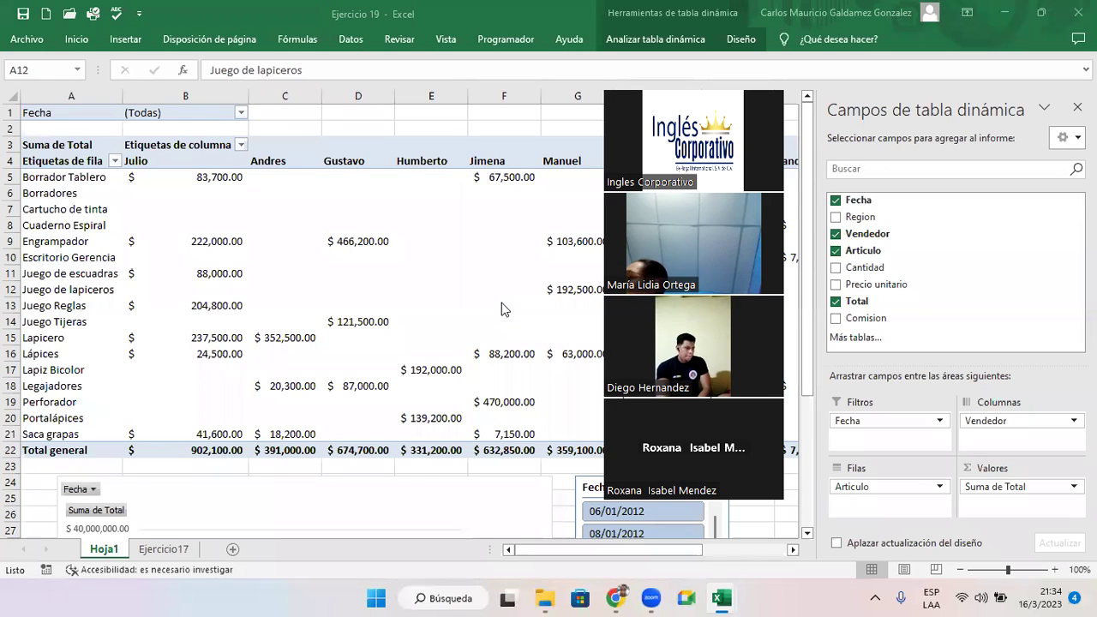
{"action": "left_click_drag", "start_coordinate": [722, 84], "coordinate": [965, 75]}
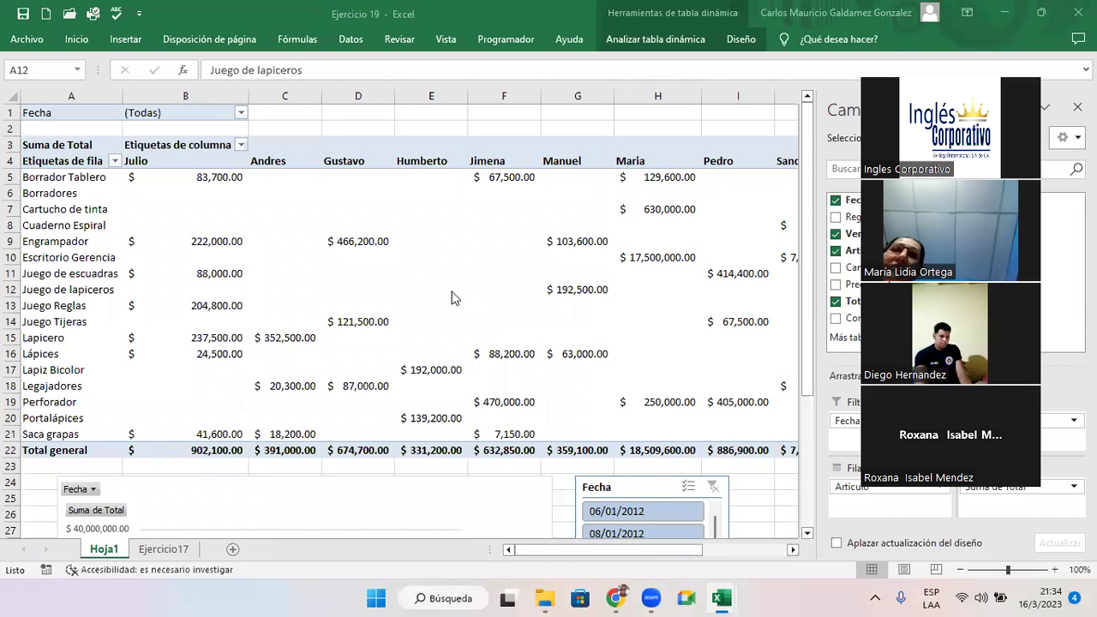
- Examine the chart types offered for a pivot chart of this table, including the column and line variants
{"action": "left_click", "coordinate": [314, 289]}
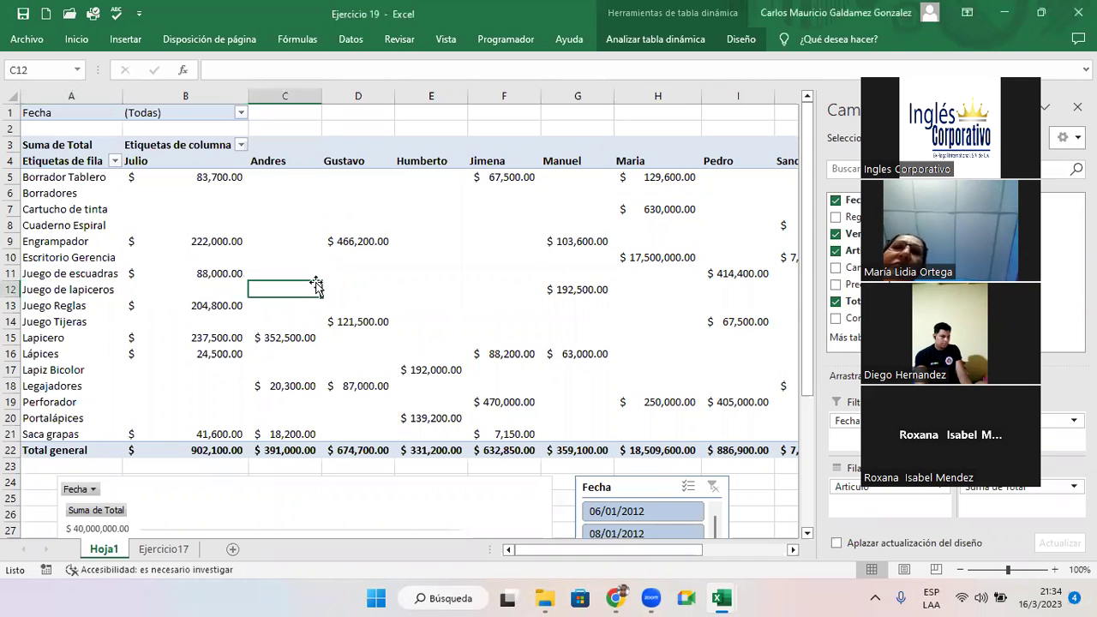
{"action": "left_click", "coordinate": [125, 40]}
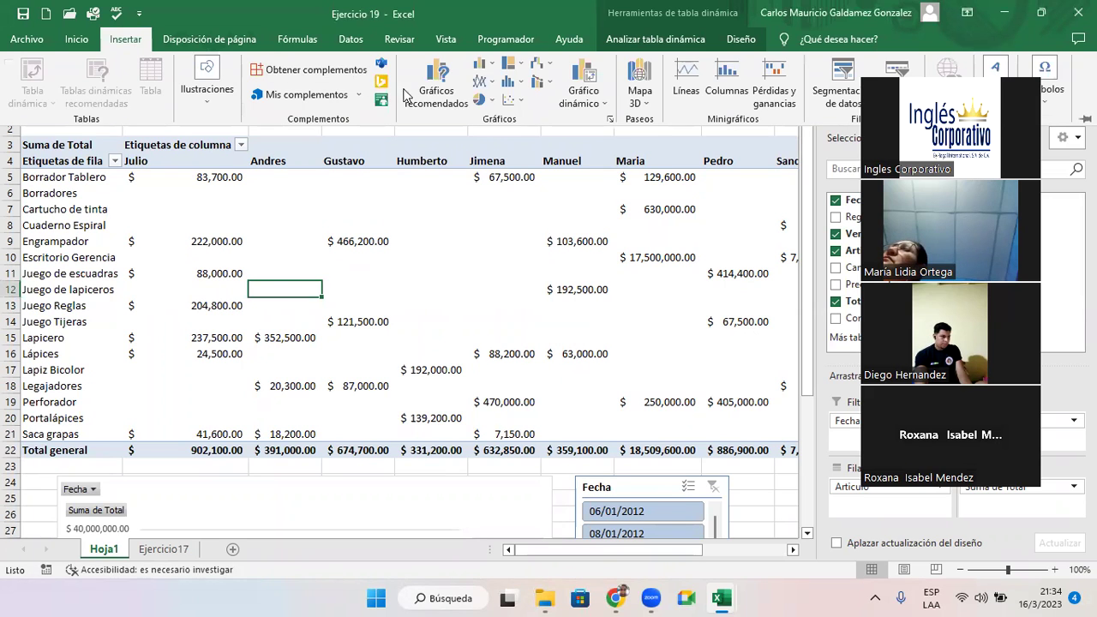
{"action": "left_click", "coordinate": [589, 101]}
{"action": "left_click", "coordinate": [583, 82]}
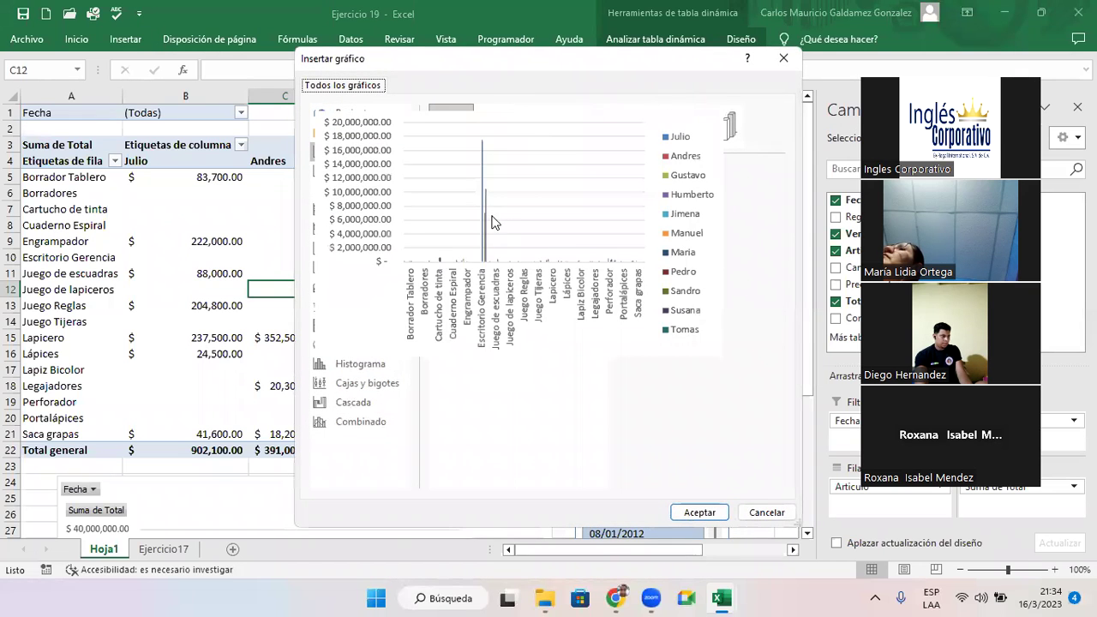
{"action": "mouse_move", "coordinate": [597, 215]}
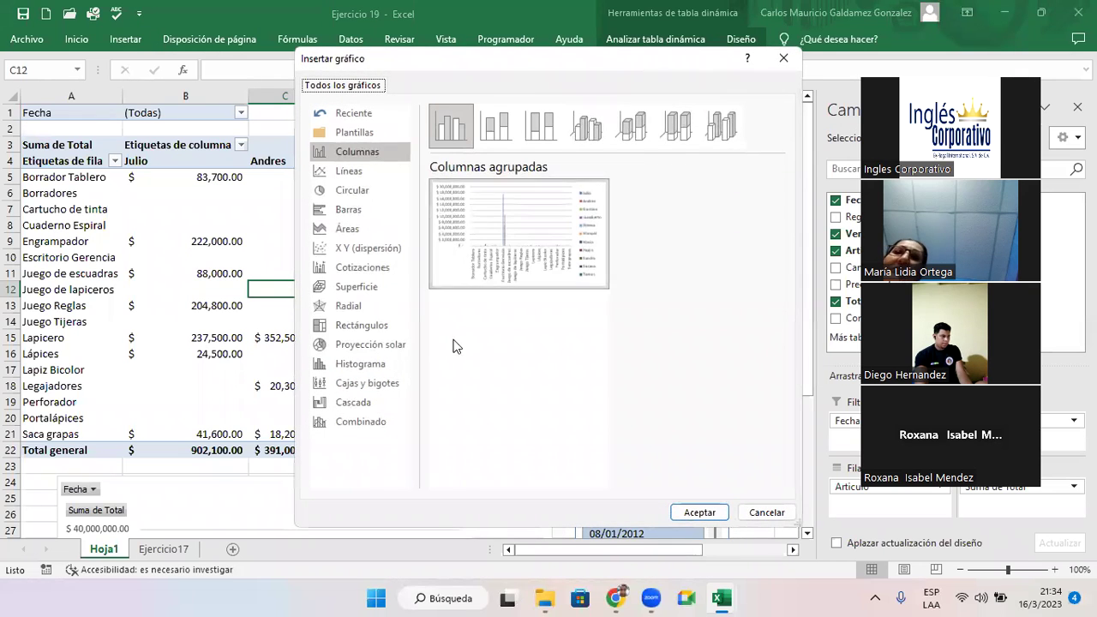
{"action": "left_click", "coordinate": [349, 173]}
{"action": "left_click", "coordinate": [500, 128]}
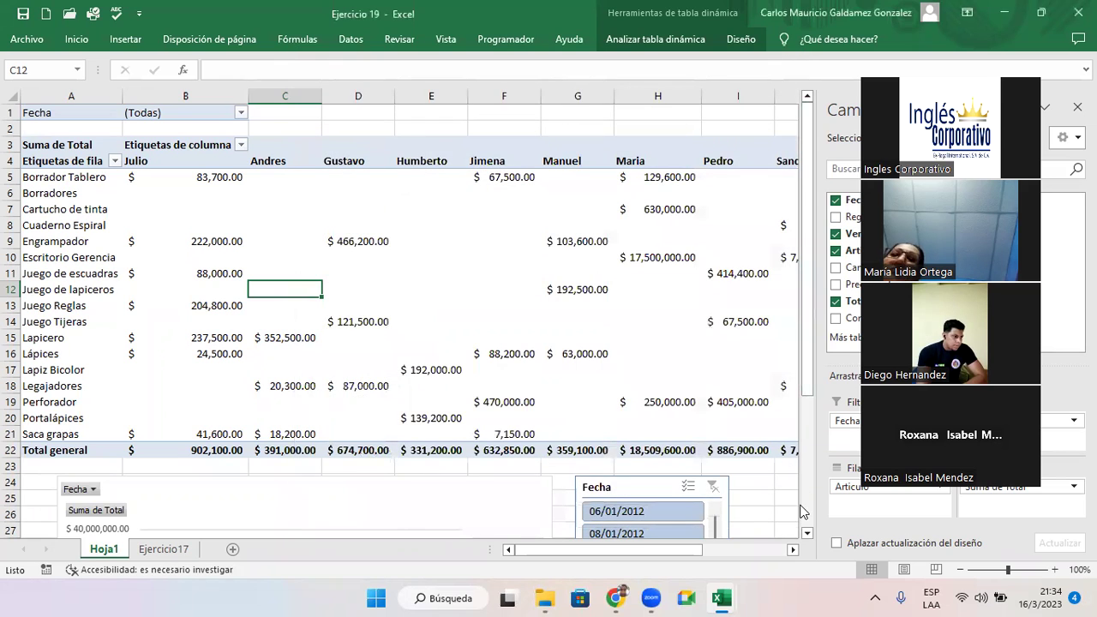
- Reposition the pivot chart and the Fecha slicer side by side just below the Total general row
{"action": "left_click", "coordinate": [808, 533]}
{"action": "scroll", "coordinate": [809, 532], "scroll_direction": "down", "scroll_amount": 5}
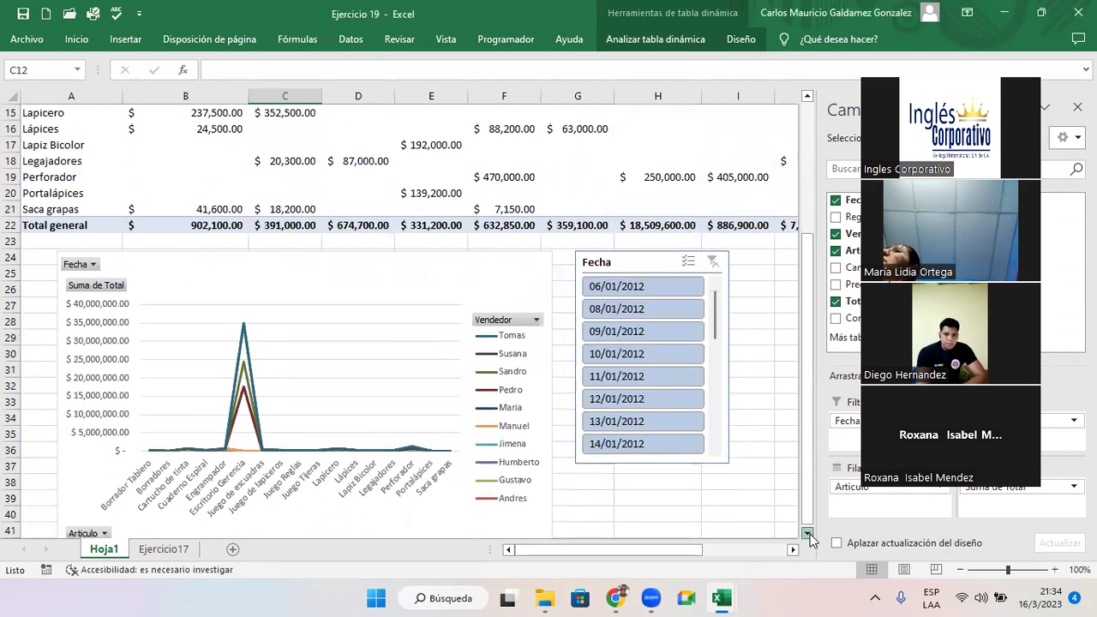
{"action": "left_click_drag", "start_coordinate": [348, 183], "coordinate": [314, 166]}
{"action": "left_click_drag", "start_coordinate": [522, 438], "coordinate": [566, 460]}
{"action": "left_click_drag", "start_coordinate": [628, 165], "coordinate": [637, 155]}
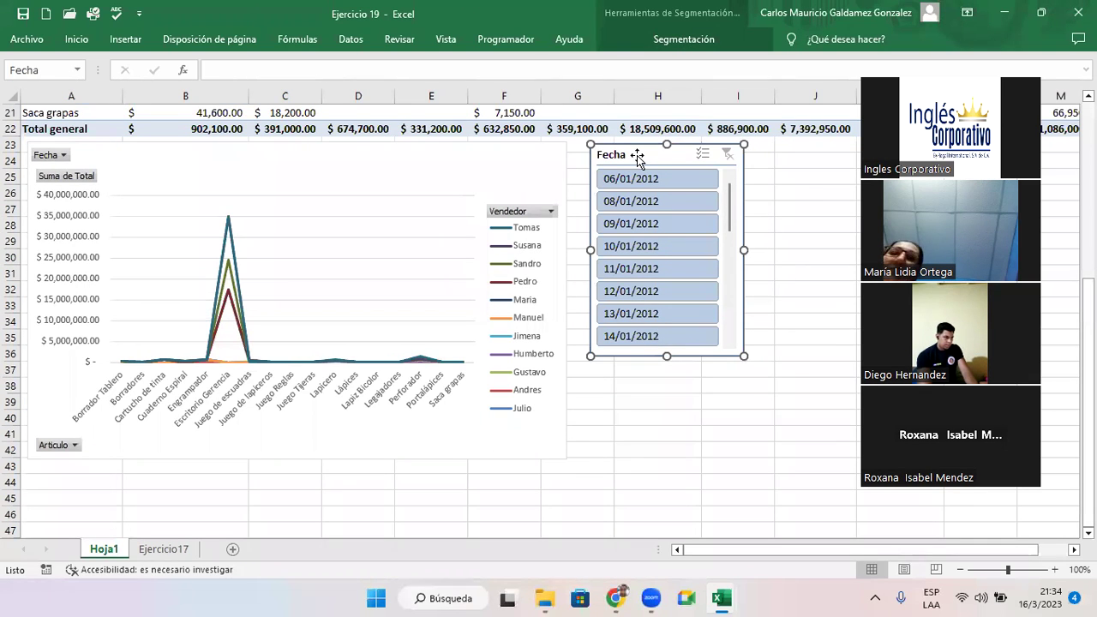
{"action": "mouse_move", "coordinate": [637, 155]}
{"action": "left_mouse_down"}
{"action": "mouse_move", "coordinate": [688, 158]}
{"action": "mouse_move", "coordinate": [642, 159]}
{"action": "left_mouse_up"}
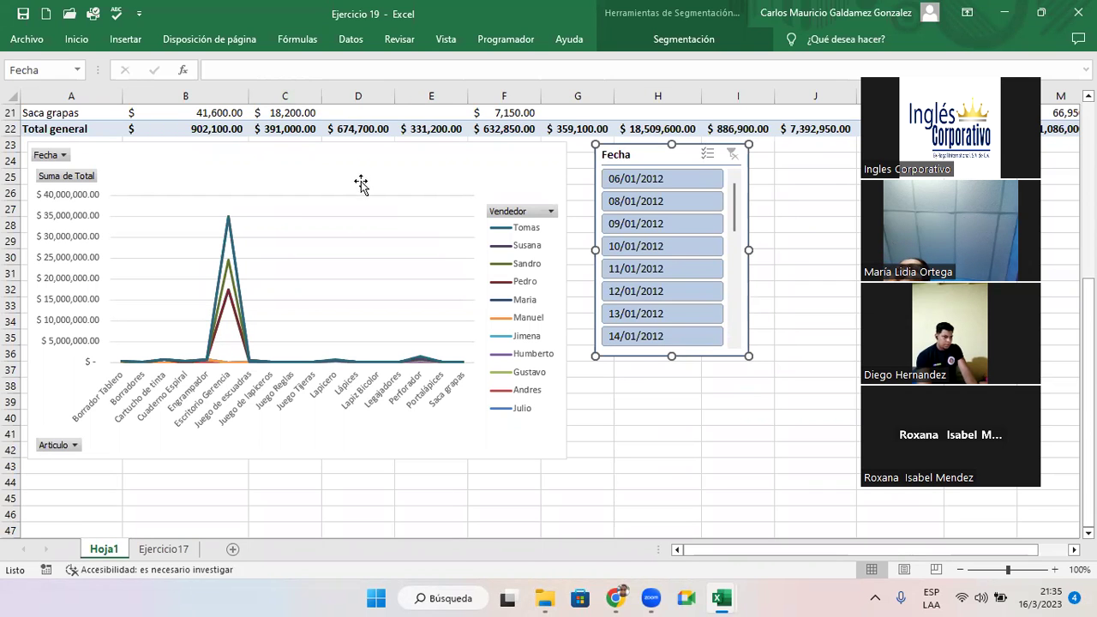
{"action": "mouse_move", "coordinate": [378, 163]}
{"action": "left_mouse_down"}
{"action": "mouse_move", "coordinate": [397, 223]}
{"action": "mouse_move", "coordinate": [400, 177]}
{"action": "mouse_move", "coordinate": [390, 173]}
{"action": "left_mouse_up"}
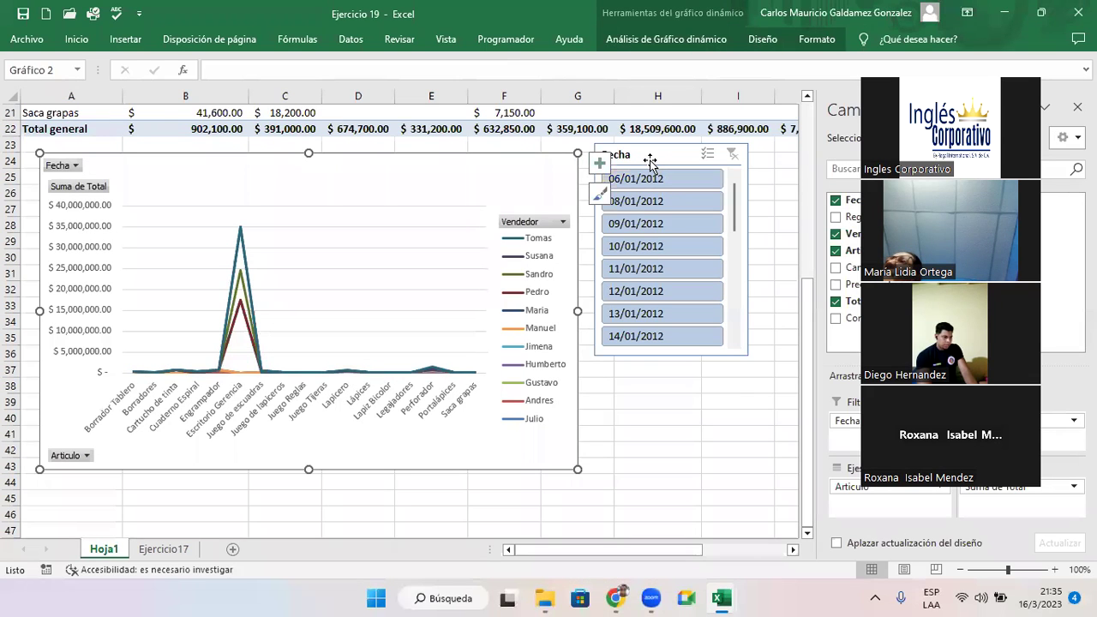
{"action": "left_click_drag", "start_coordinate": [650, 160], "coordinate": [665, 172]}
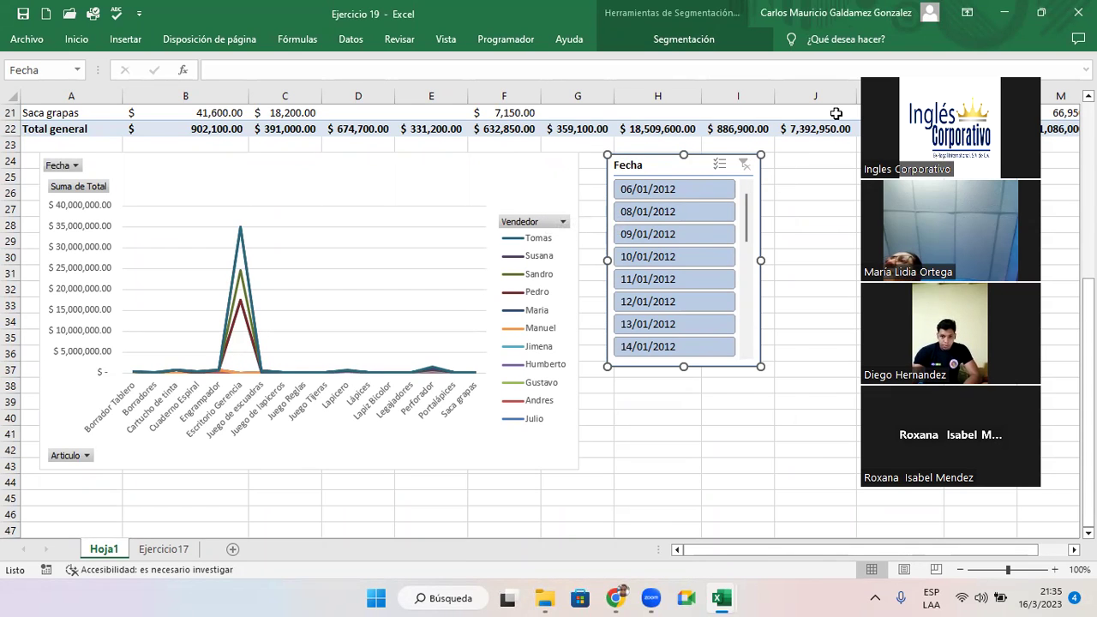
- Select the pivot table, its line chart and the Fecha slicer in turn to point out the three linked objects
{"action": "scroll", "coordinate": [1069, 114], "scroll_direction": "up", "scroll_amount": 3}
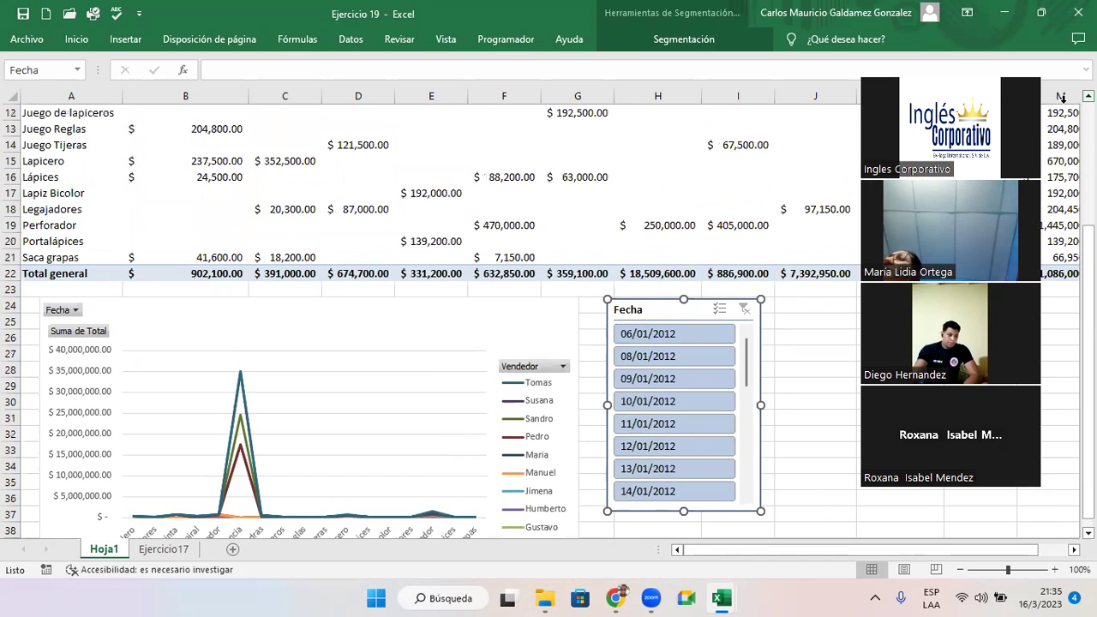
{"action": "left_click", "coordinate": [749, 187]}
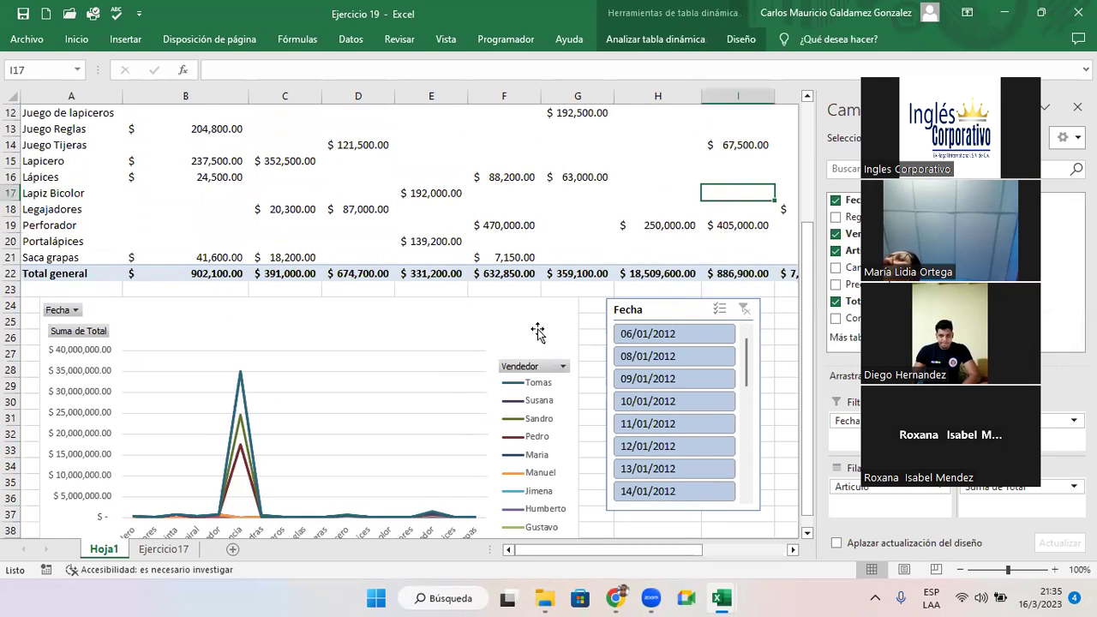
{"action": "left_click", "coordinate": [490, 319]}
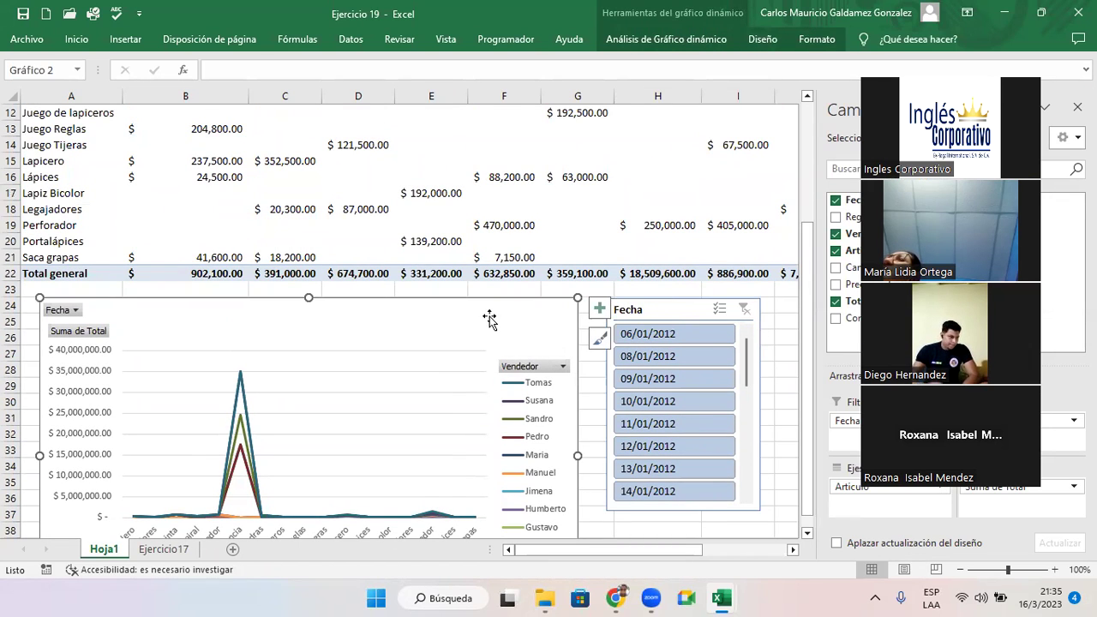
{"action": "left_click", "coordinate": [668, 313]}
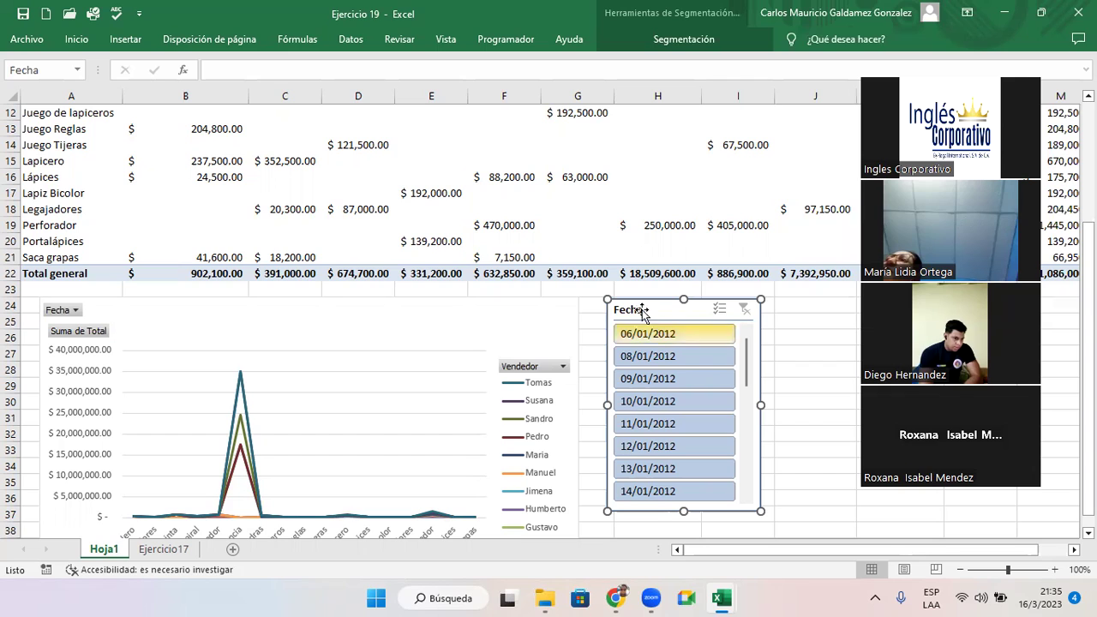
- Filter the pivot table and chart to 08/01/2012 with the Fecha slicer, and clear the filter after viewing the table
{"action": "left_click", "coordinate": [657, 363]}
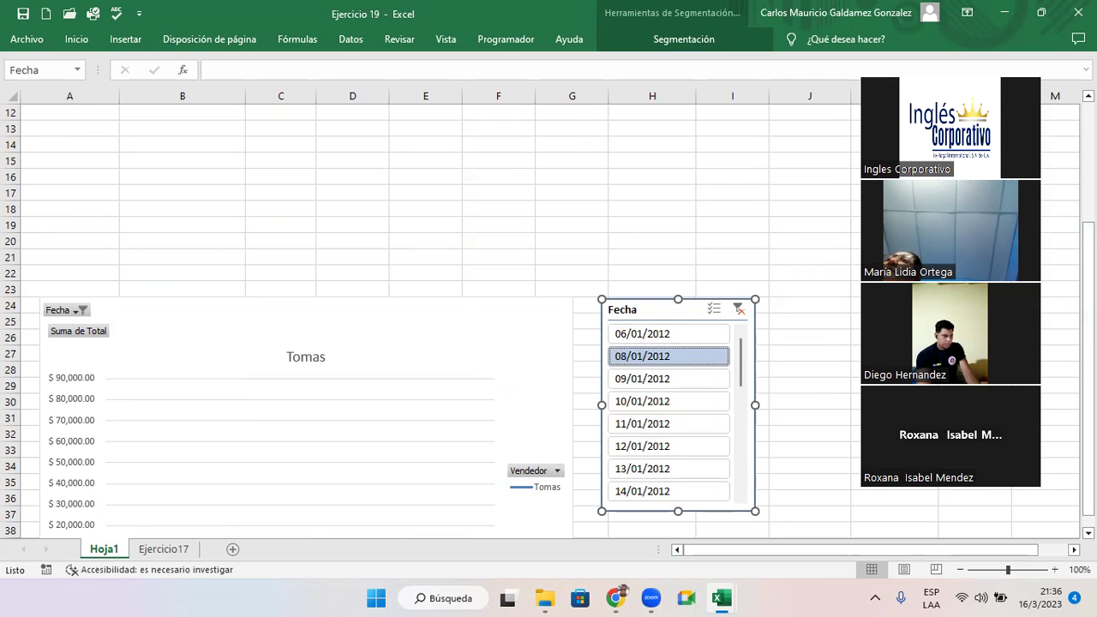
{"action": "scroll", "coordinate": [429, 318], "scroll_direction": "up", "scroll_amount": 4}
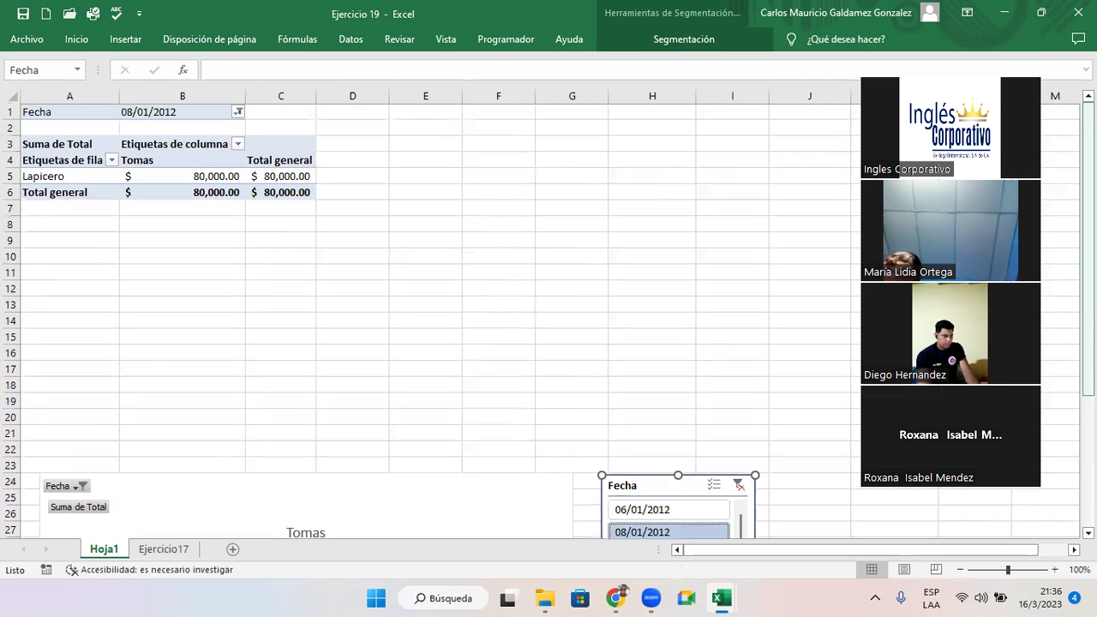
{"action": "left_click", "coordinate": [739, 487]}
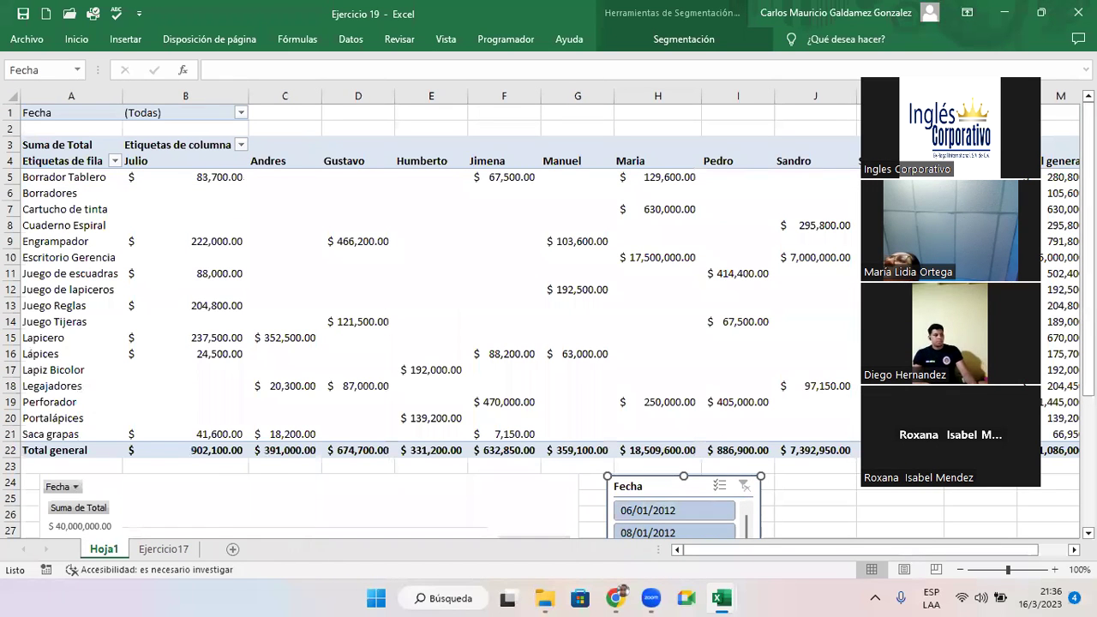
- Filter the pivot table and chart to 06/01/2012 with the Fecha slicer and view the whole chart
{"action": "scroll", "coordinate": [428, 317], "scroll_direction": "down", "scroll_amount": 4}
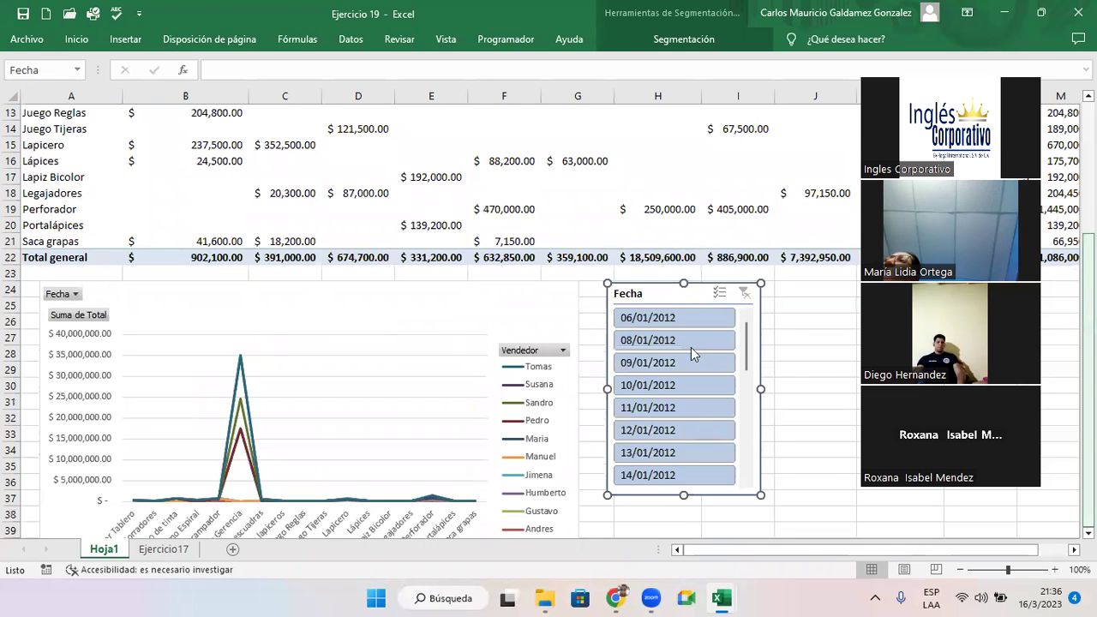
{"action": "left_click", "coordinate": [677, 319]}
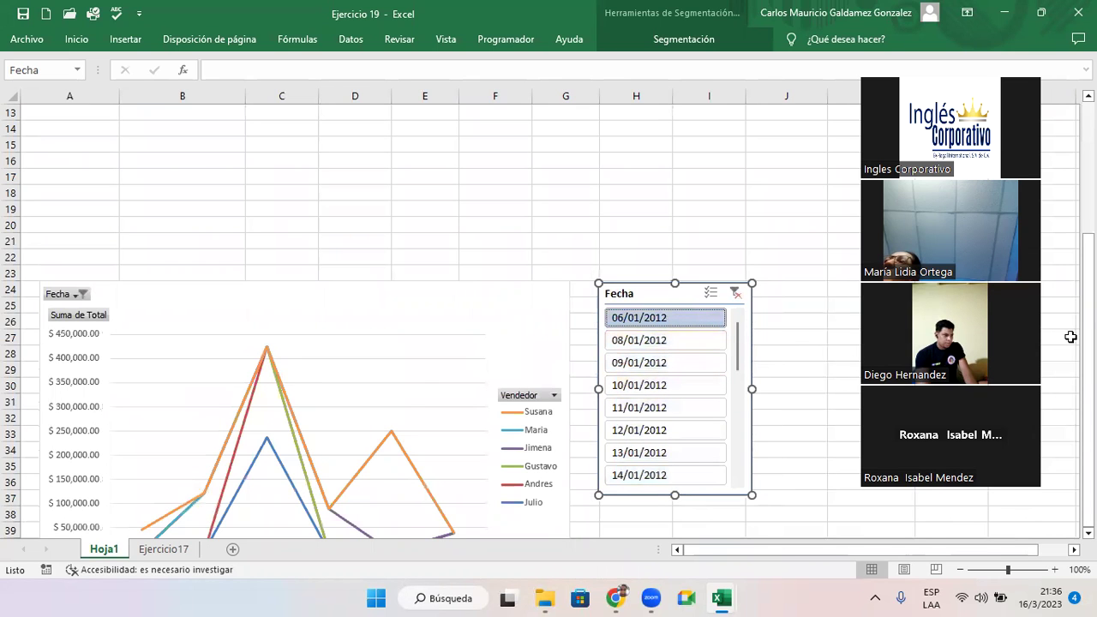
{"action": "mouse_move", "coordinate": [1088, 348]}
{"action": "left_mouse_down"}
{"action": "mouse_move", "coordinate": [1088, 218]}
{"action": "mouse_move", "coordinate": [1088, 348]}
{"action": "left_mouse_up"}
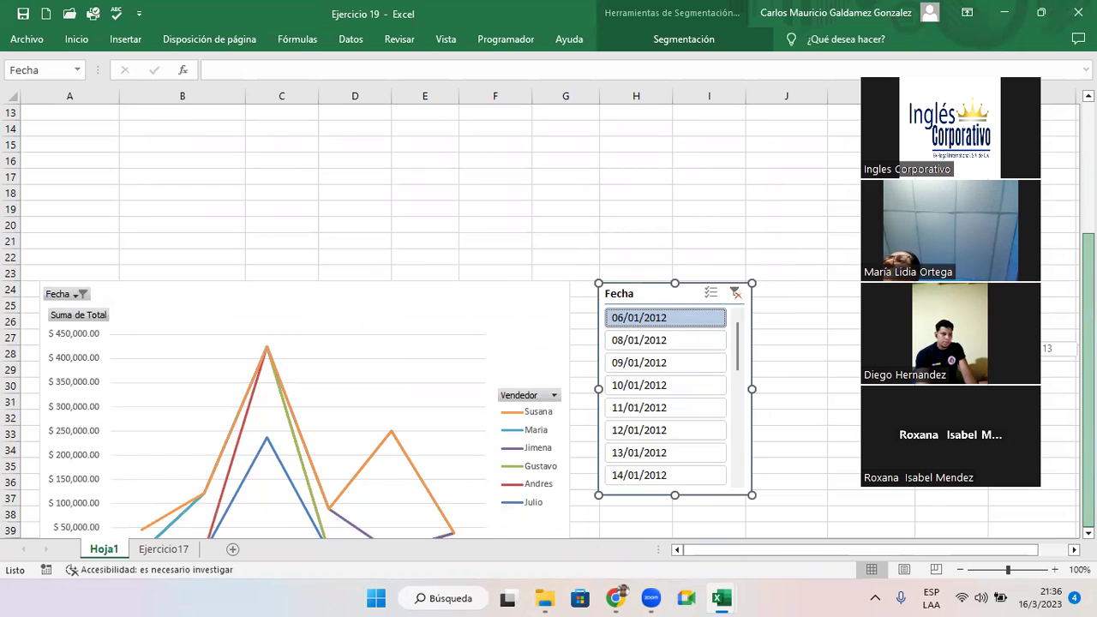
{"action": "left_click", "coordinate": [1088, 533]}
{"action": "left_click", "coordinate": [1088, 534]}
{"action": "left_click", "coordinate": [1088, 534]}
{"action": "left_click", "coordinate": [1088, 533]}
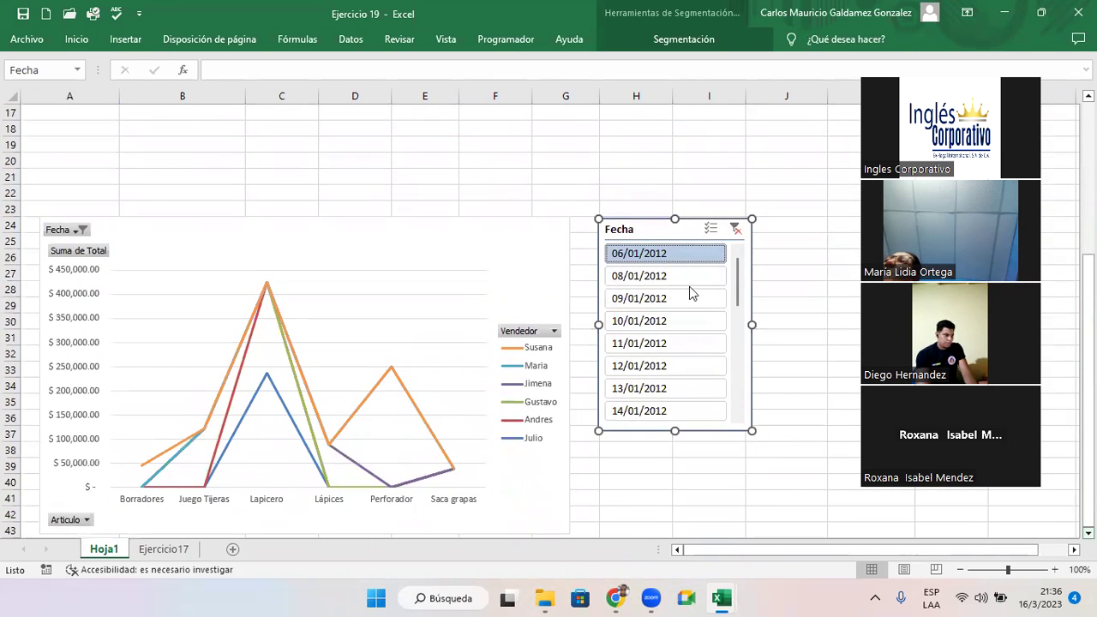
- Add the dates 08/01/2012 through 14/01/2012 to the Fecha slicer selection, and clear the filter after viewing the chart
{"action": "left_click", "coordinate": [659, 283], "text": "ctrl"}
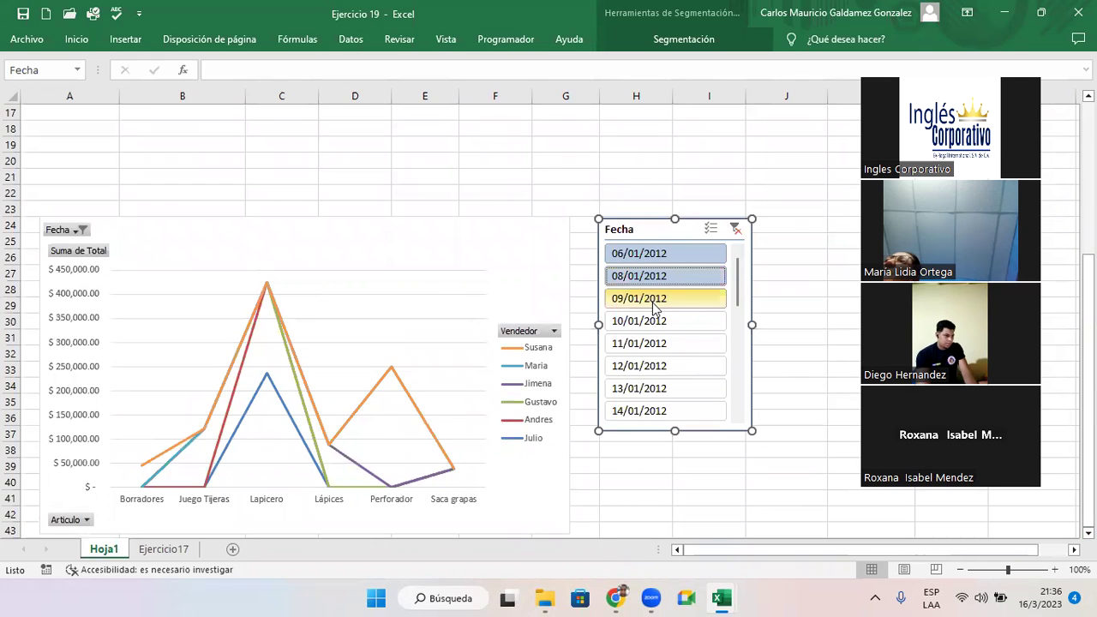
{"action": "left_click", "coordinate": [655, 306], "text": "ctrl"}
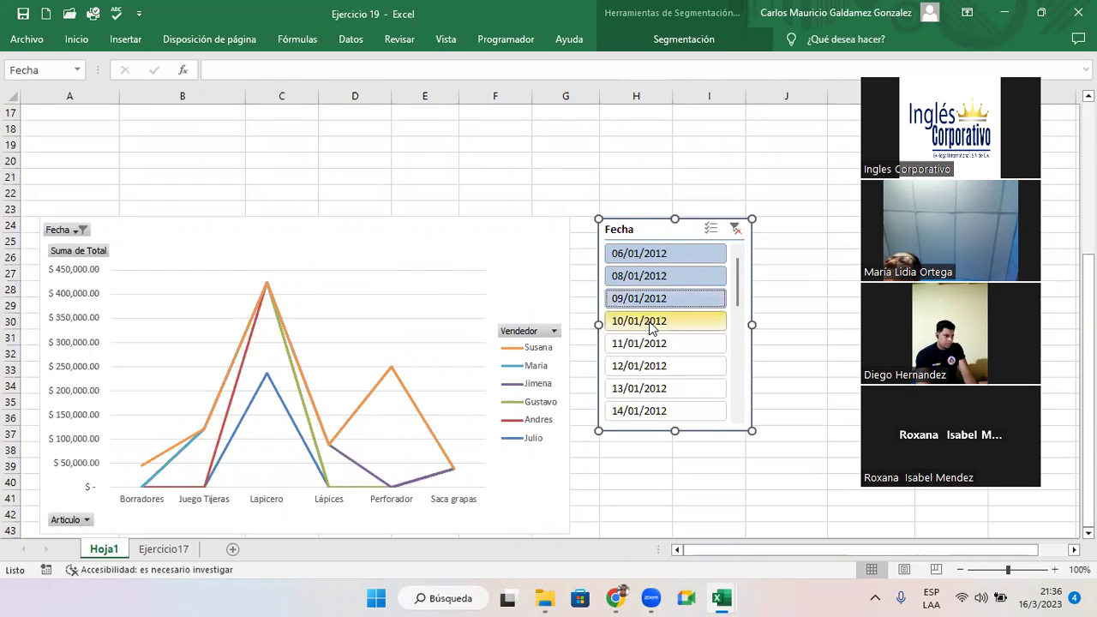
{"action": "left_click", "coordinate": [652, 326], "text": "ctrl"}
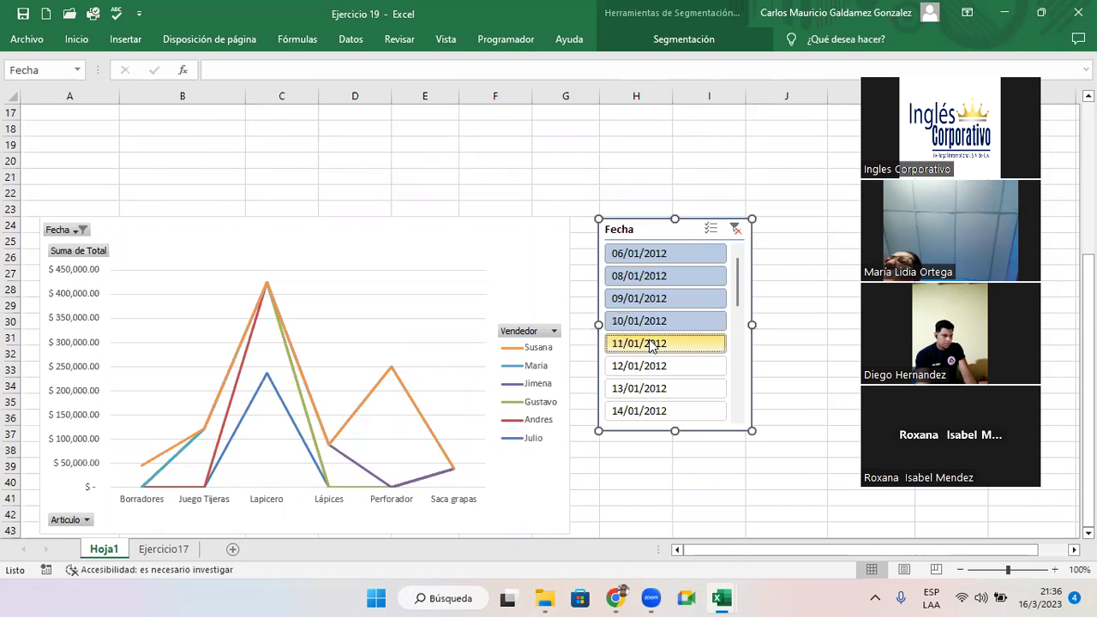
{"action": "left_click", "coordinate": [650, 345], "text": "ctrl"}
{"action": "left_click", "coordinate": [645, 369], "text": "ctrl"}
{"action": "left_click", "coordinate": [641, 391], "text": "ctrl"}
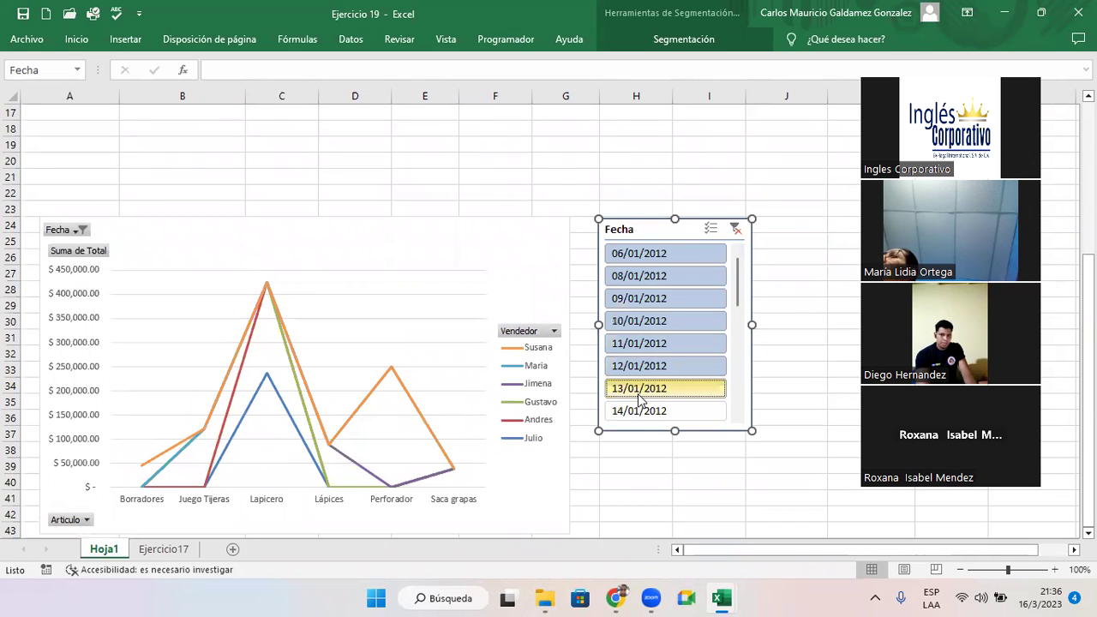
{"action": "left_click", "coordinate": [638, 413], "text": "ctrl"}
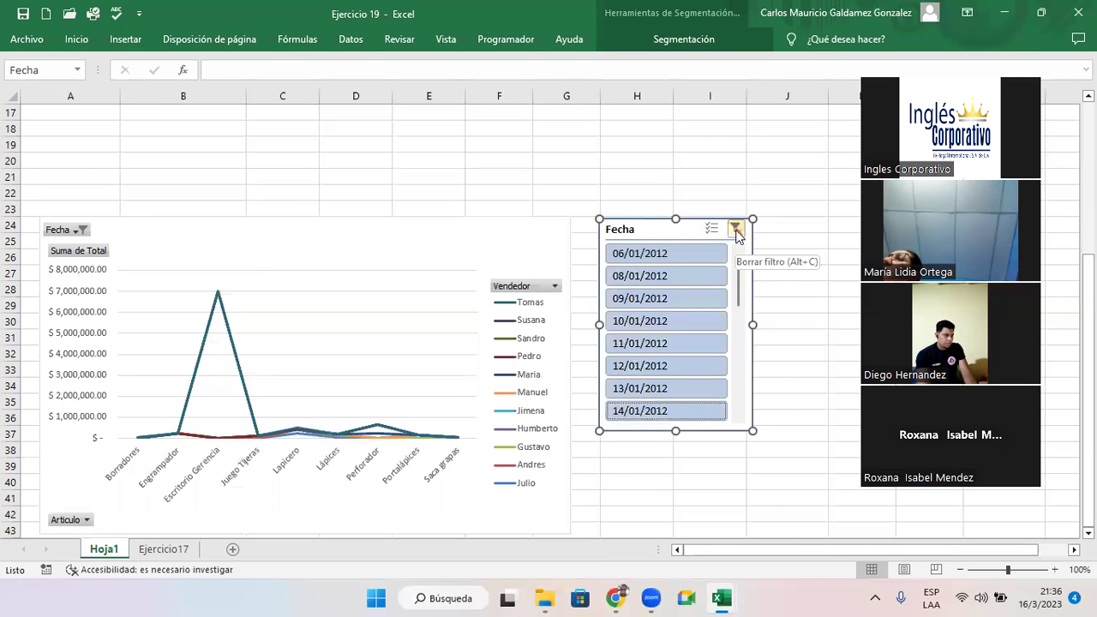
{"action": "left_click", "coordinate": [737, 232]}
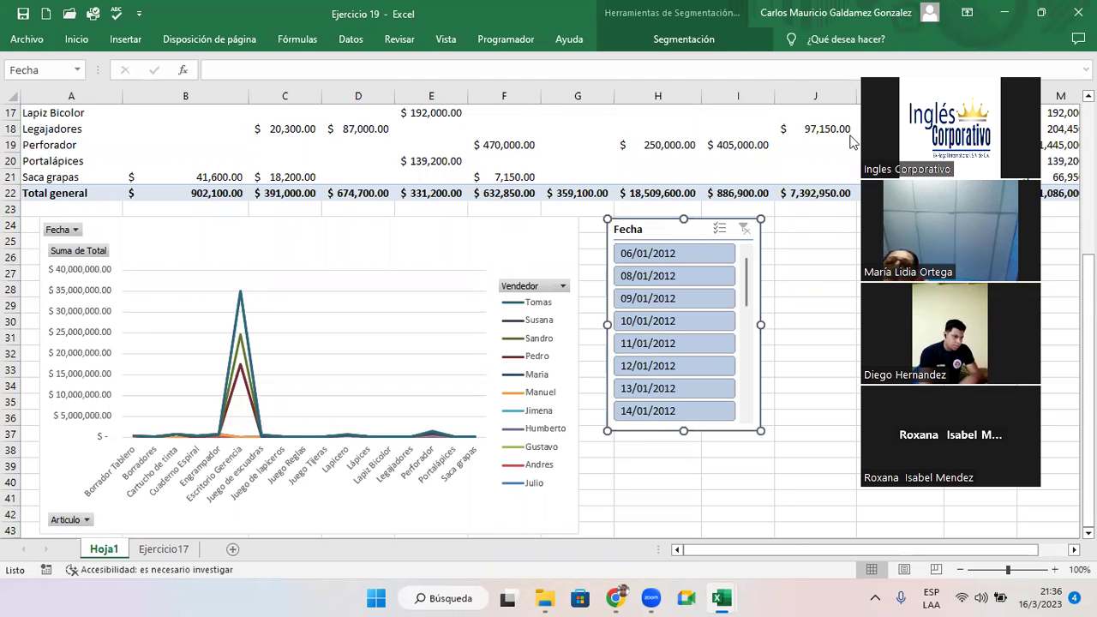
- Examine the fields offered for a new slicer on the pivot table, and close the list without adding one
{"action": "key", "text": "Tab"}
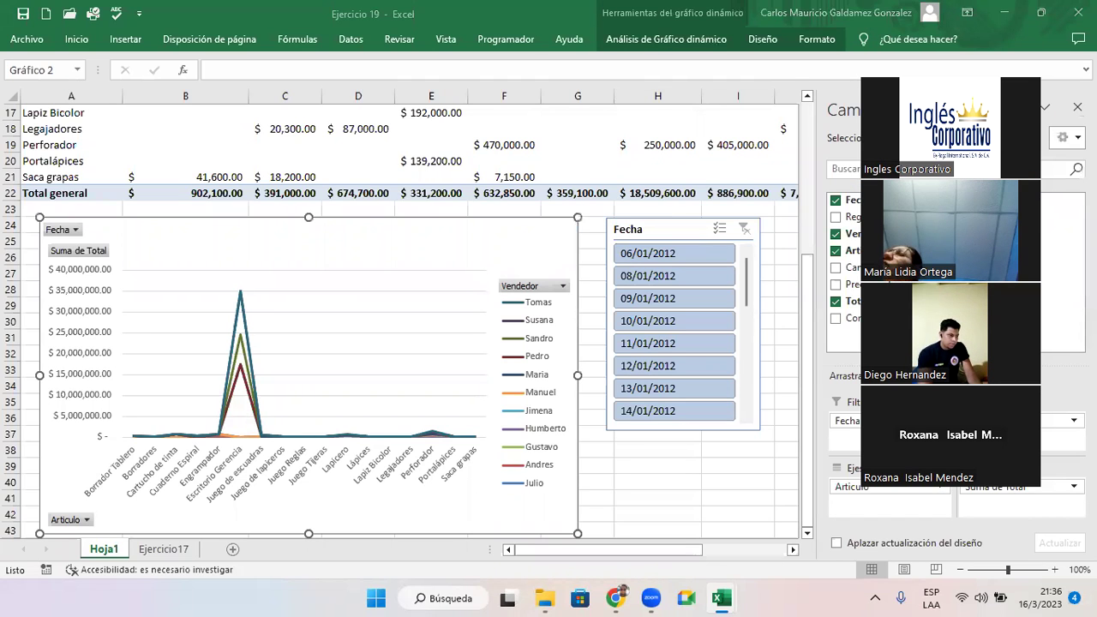
{"action": "left_click_drag", "start_coordinate": [808, 365], "coordinate": [810, 234]}
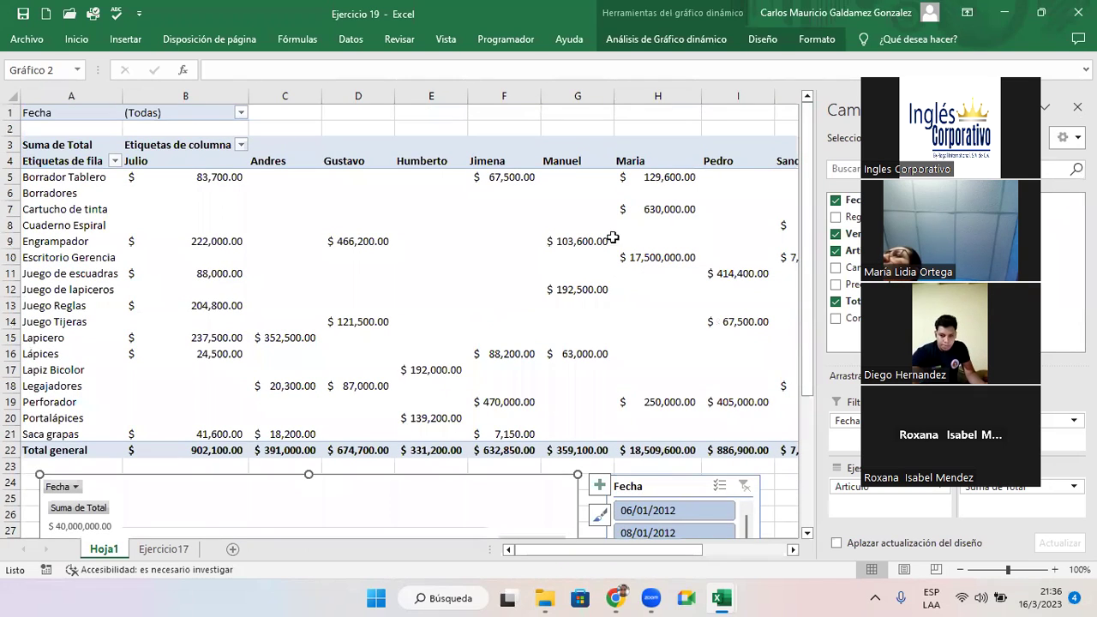
{"action": "scroll", "coordinate": [813, 255], "scroll_direction": "down", "scroll_amount": 4}
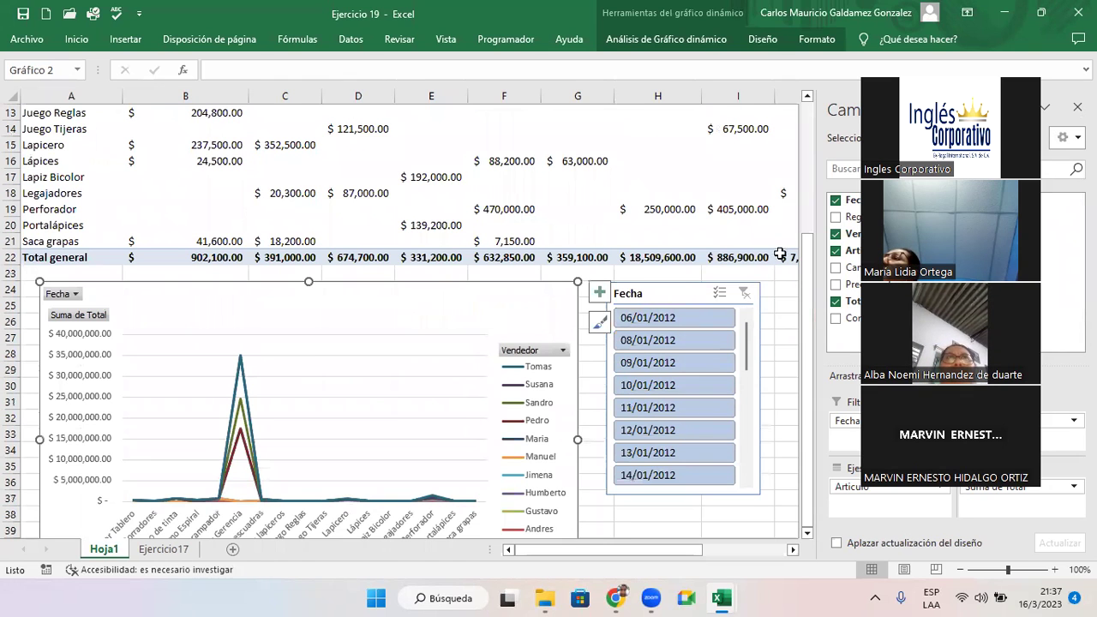
{"action": "left_click_drag", "start_coordinate": [810, 268], "coordinate": [806, 176]}
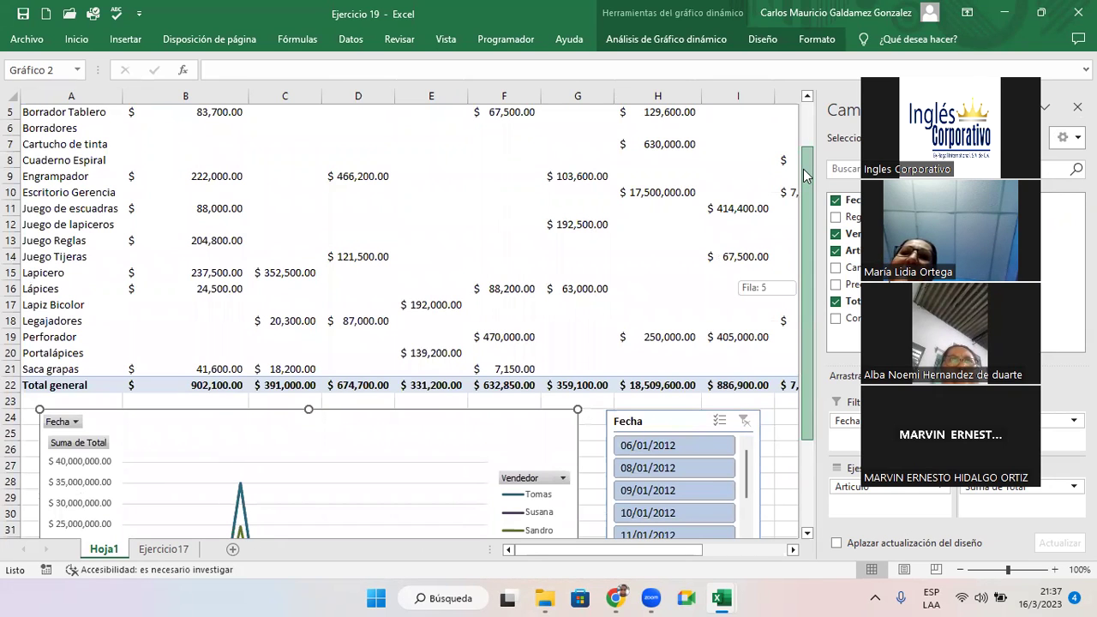
{"action": "scroll", "coordinate": [627, 225], "scroll_direction": "up", "scroll_amount": 1}
{"action": "left_click", "coordinate": [504, 241]}
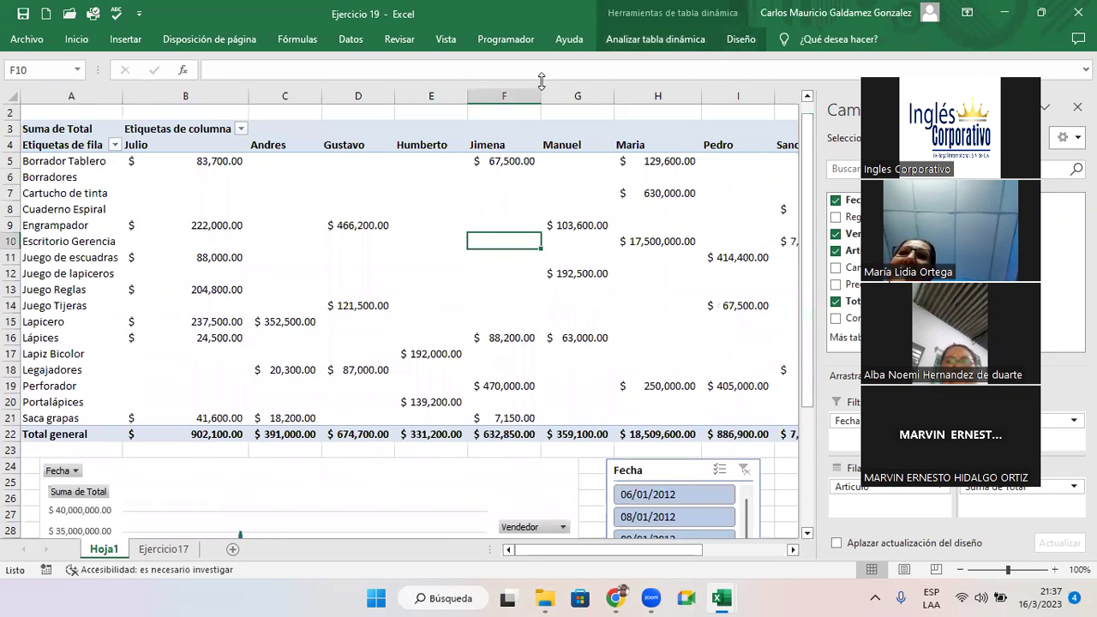
{"action": "left_click", "coordinate": [625, 40]}
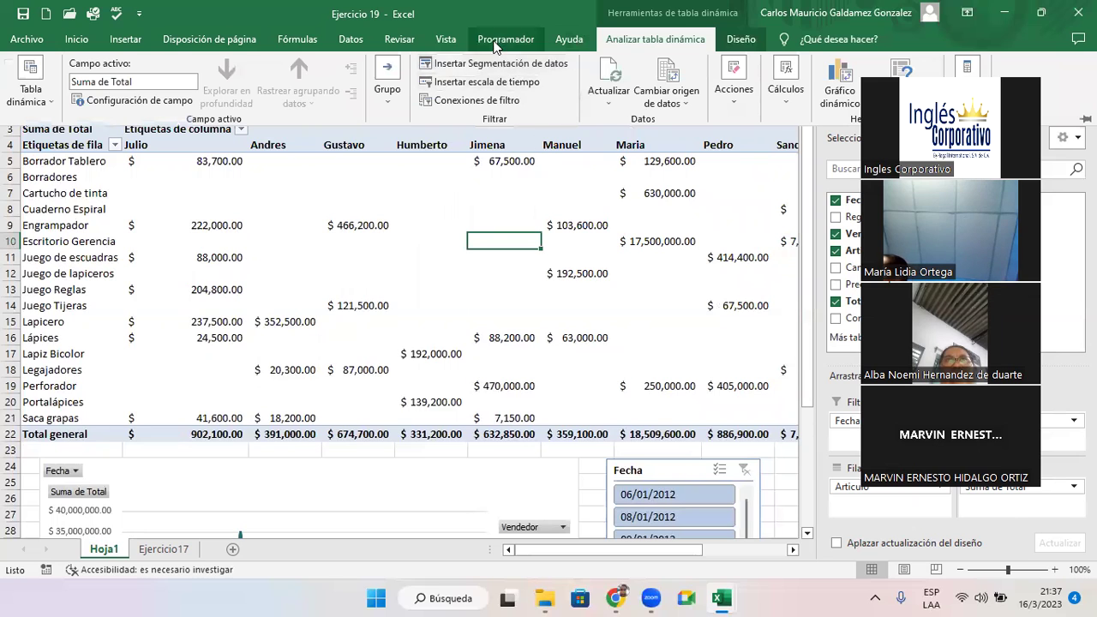
{"action": "left_click", "coordinate": [492, 66]}
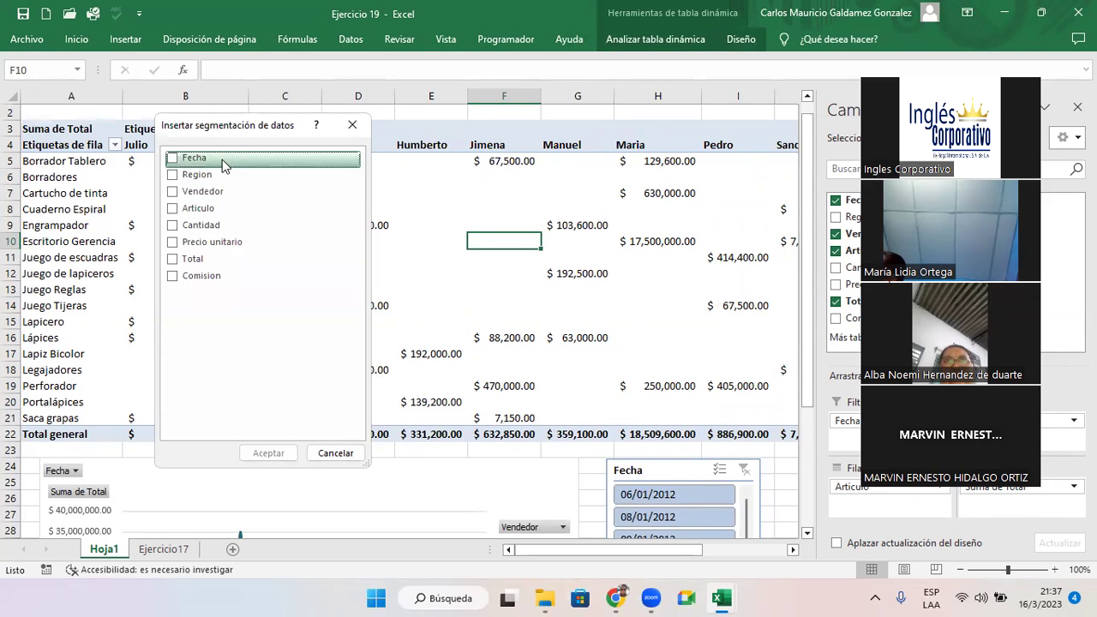
{"action": "left_click", "coordinate": [335, 452]}
{"action": "scroll", "coordinate": [806, 537], "scroll_direction": "down", "scroll_amount": 5}
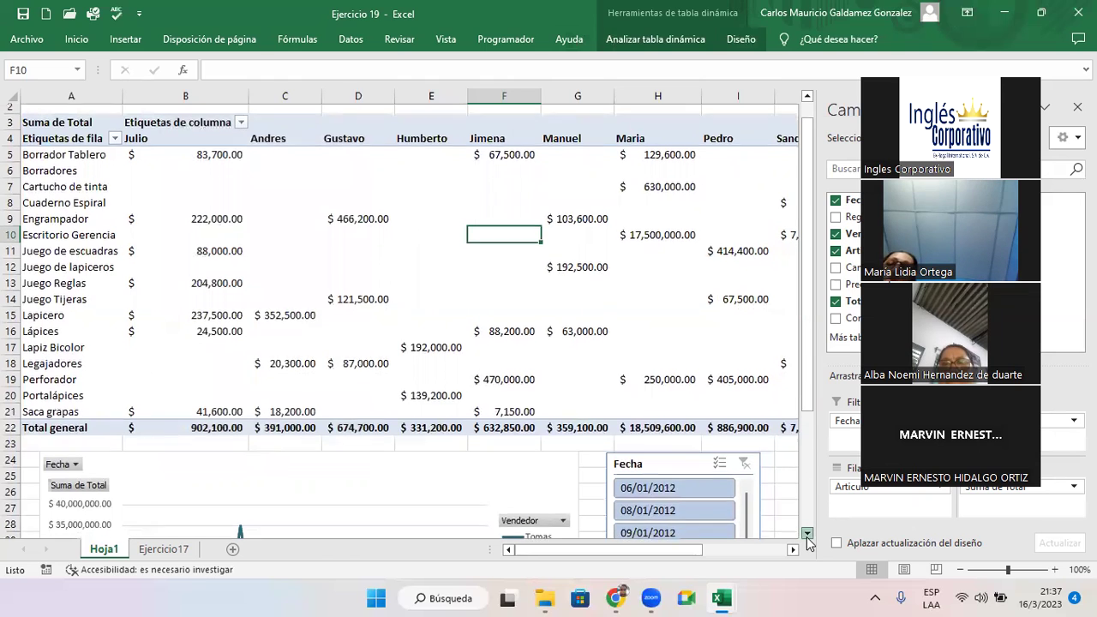
- View the whole line chart and the Fecha slicer below the pivot table
{"action": "scroll", "coordinate": [810, 540], "scroll_direction": "down", "scroll_amount": 1}
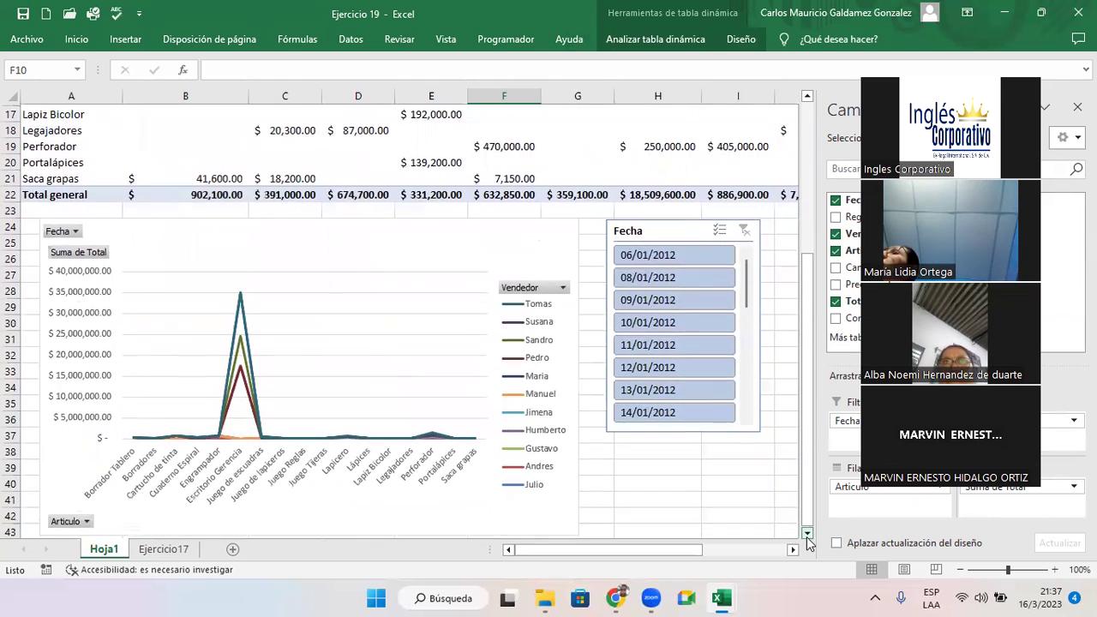
{"action": "mouse_move", "coordinate": [746, 261]}
{"action": "left_mouse_down"}
{"action": "mouse_move", "coordinate": [740, 411]}
{"action": "mouse_move", "coordinate": [746, 248]}
{"action": "left_mouse_up"}
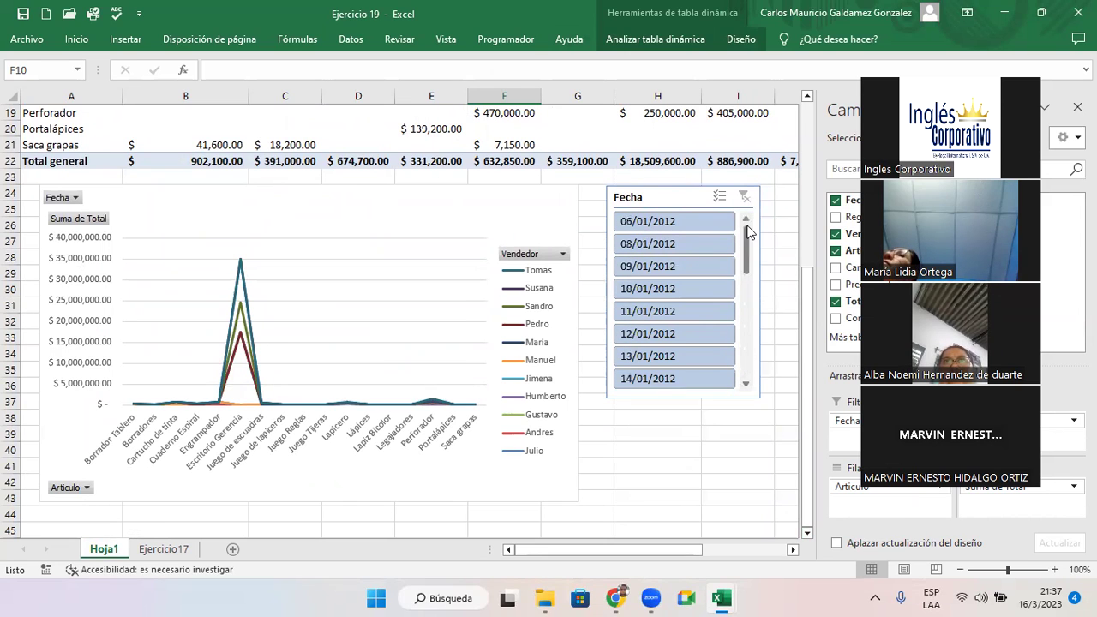
{"action": "mouse_move", "coordinate": [623, 146]}
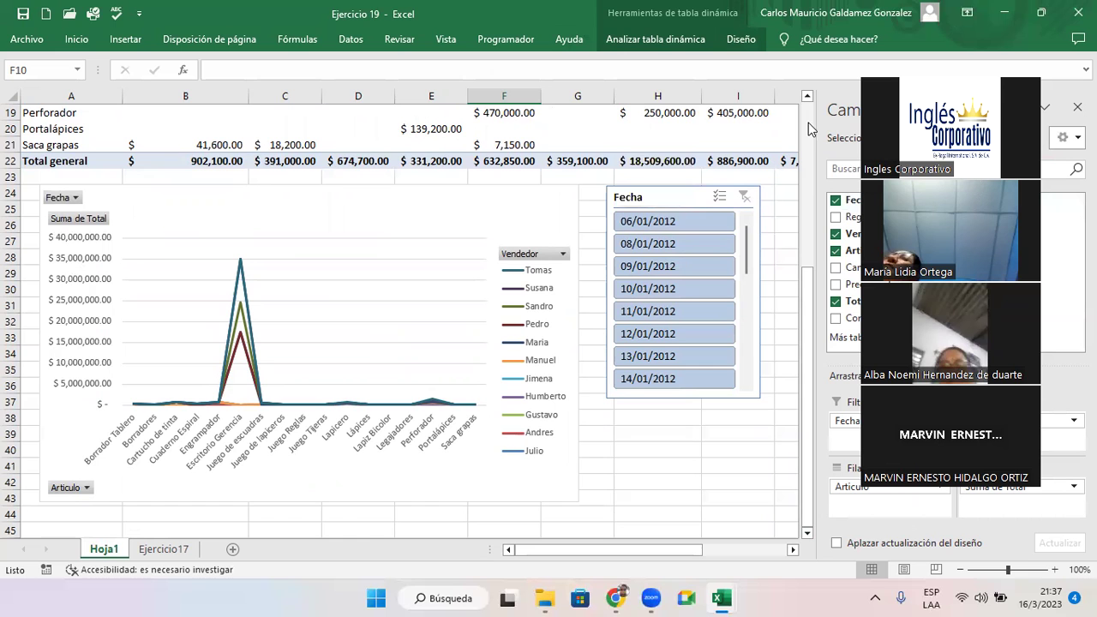
{"action": "left_click_drag", "start_coordinate": [808, 279], "coordinate": [809, 306]}
{"action": "left_click_drag", "start_coordinate": [799, 353], "coordinate": [800, 358]}
{"action": "left_click", "coordinate": [797, 533]}
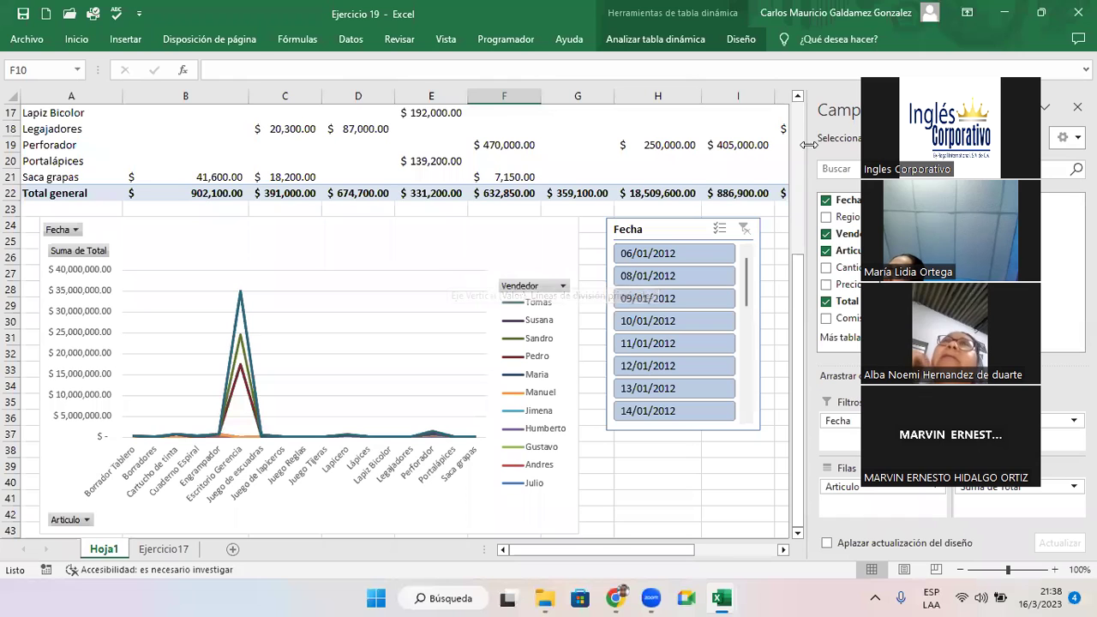
- Preview the Líneas and Línea apilada pivot chart types for the pivot table, and close the chart dialog without inserting one
{"action": "scroll", "coordinate": [799, 133], "scroll_direction": "up", "scroll_amount": 4}
{"action": "scroll", "coordinate": [800, 133], "scroll_direction": "up", "scroll_amount": 1}
{"action": "left_click", "coordinate": [327, 246]}
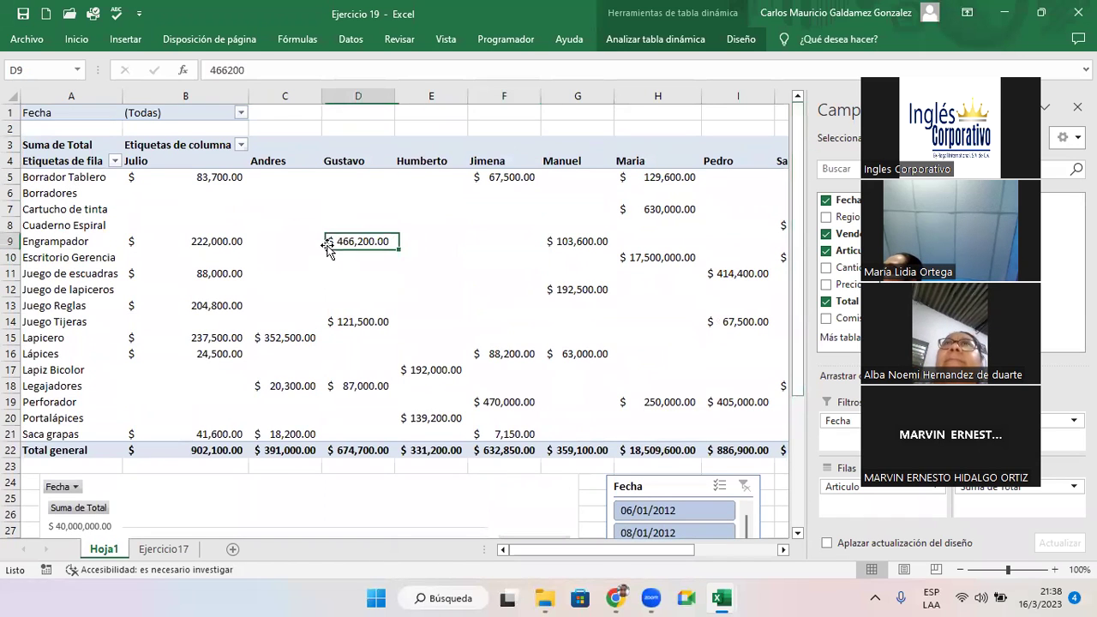
{"action": "left_click", "coordinate": [114, 46]}
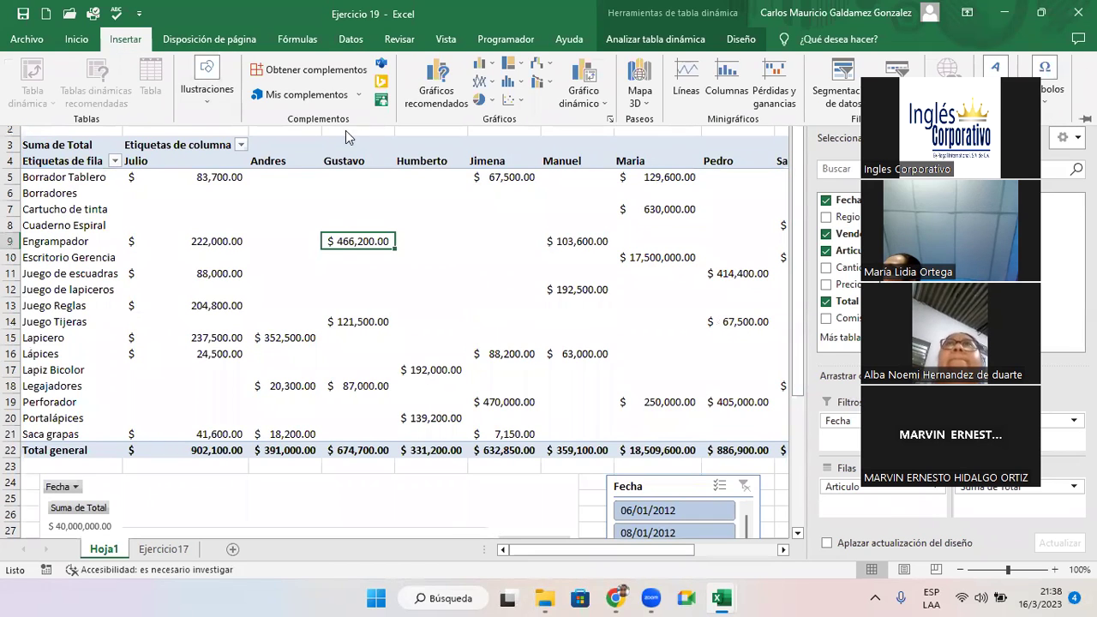
{"action": "left_click", "coordinate": [580, 79]}
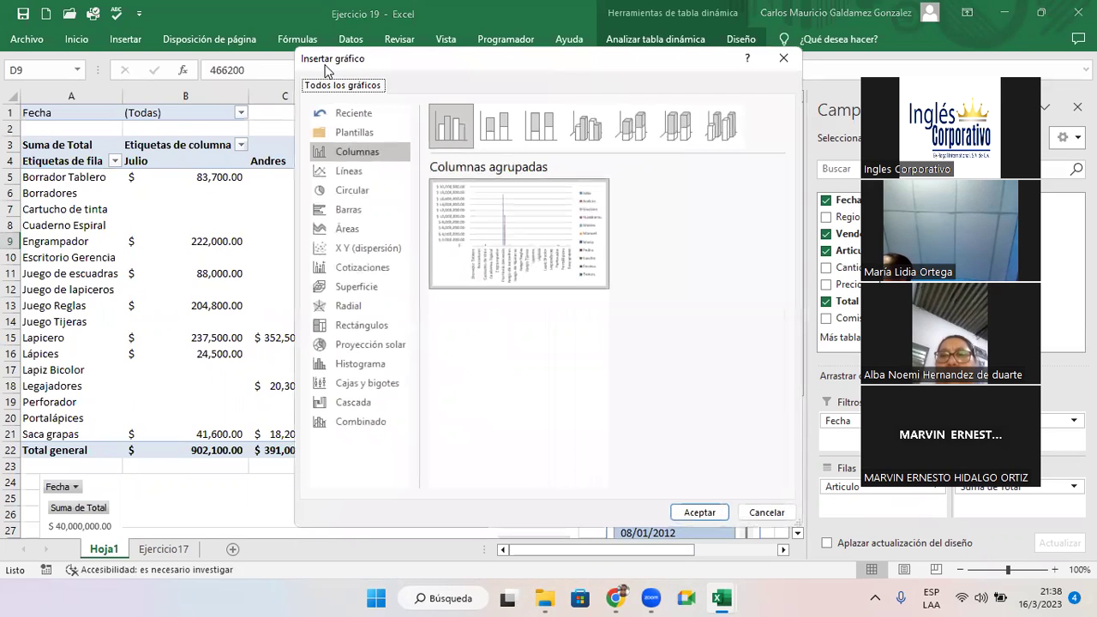
{"action": "left_click_drag", "start_coordinate": [307, 73], "coordinate": [314, 88]}
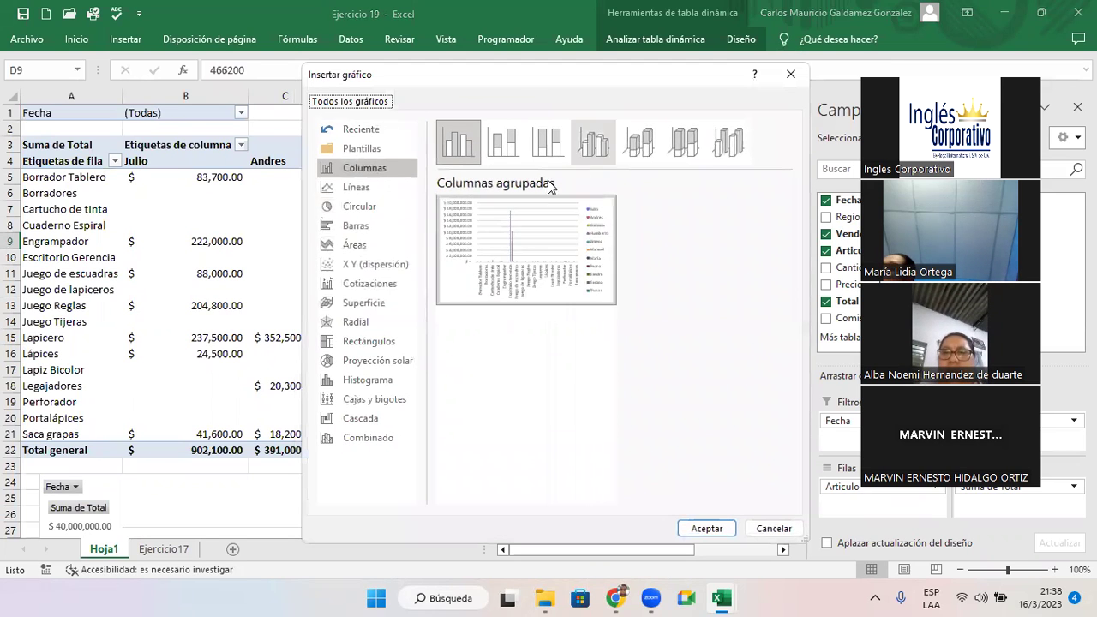
{"action": "mouse_move", "coordinate": [469, 283]}
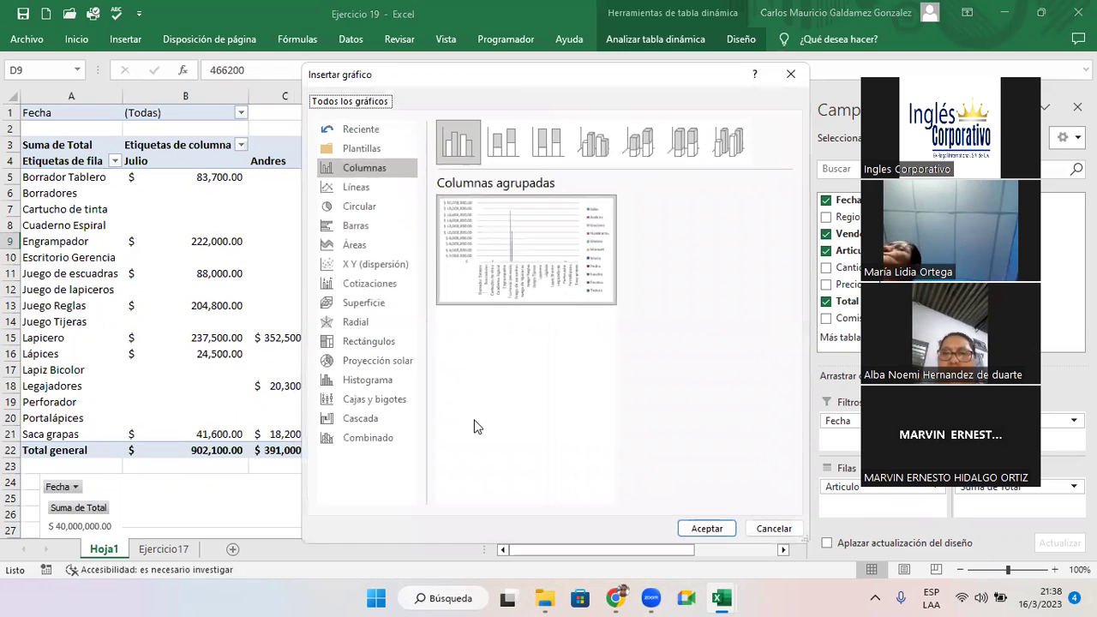
{"action": "left_click", "coordinate": [356, 189]}
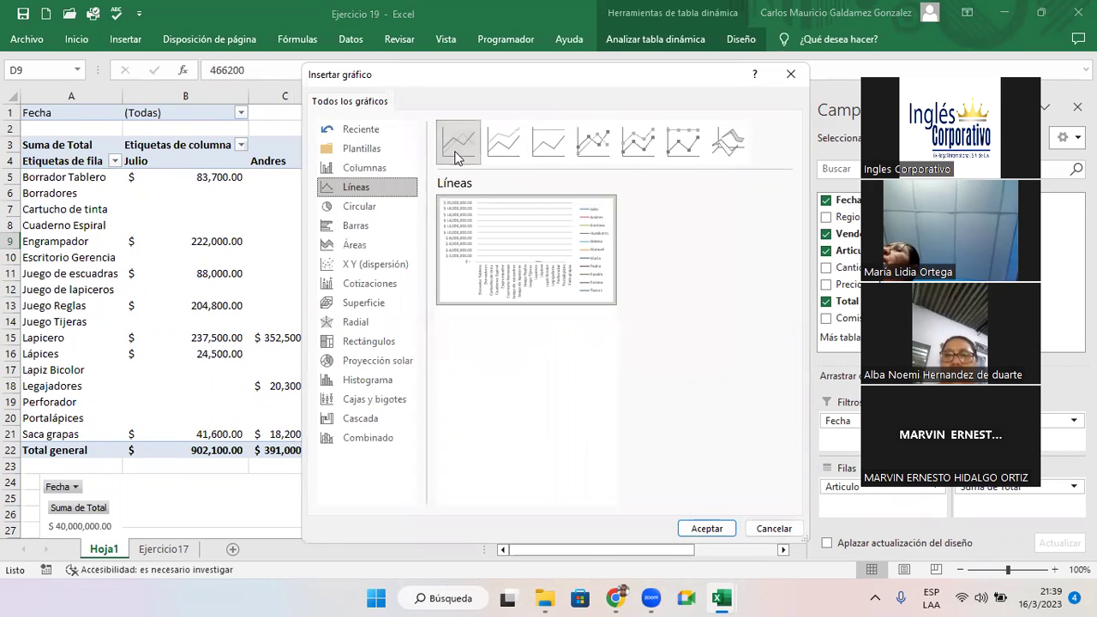
{"action": "left_click", "coordinate": [509, 151]}
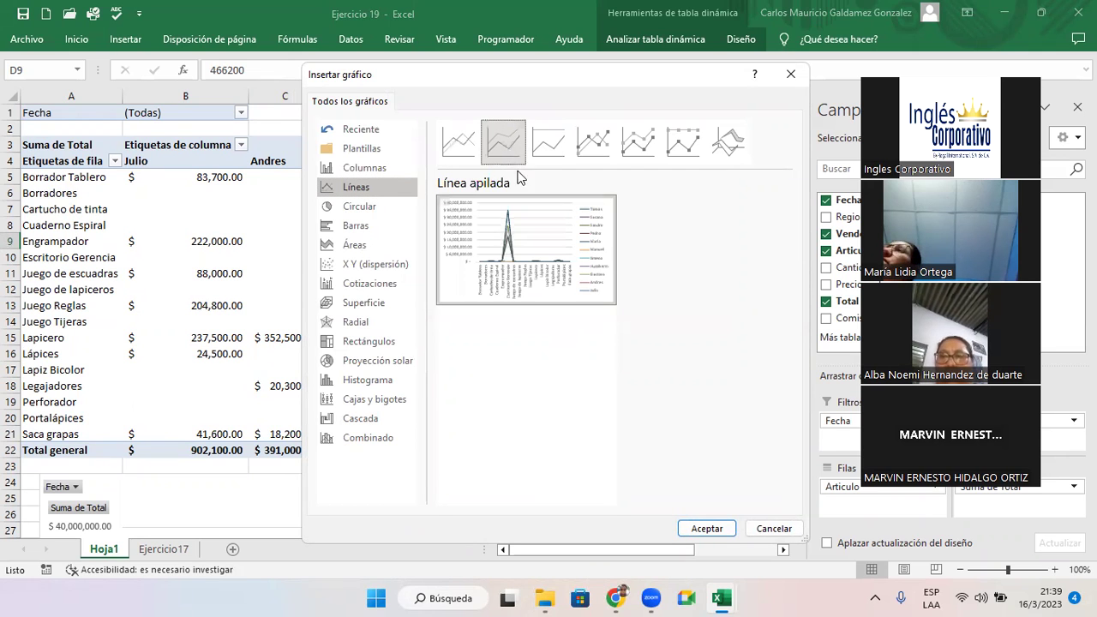
{"action": "left_click", "coordinate": [774, 529]}
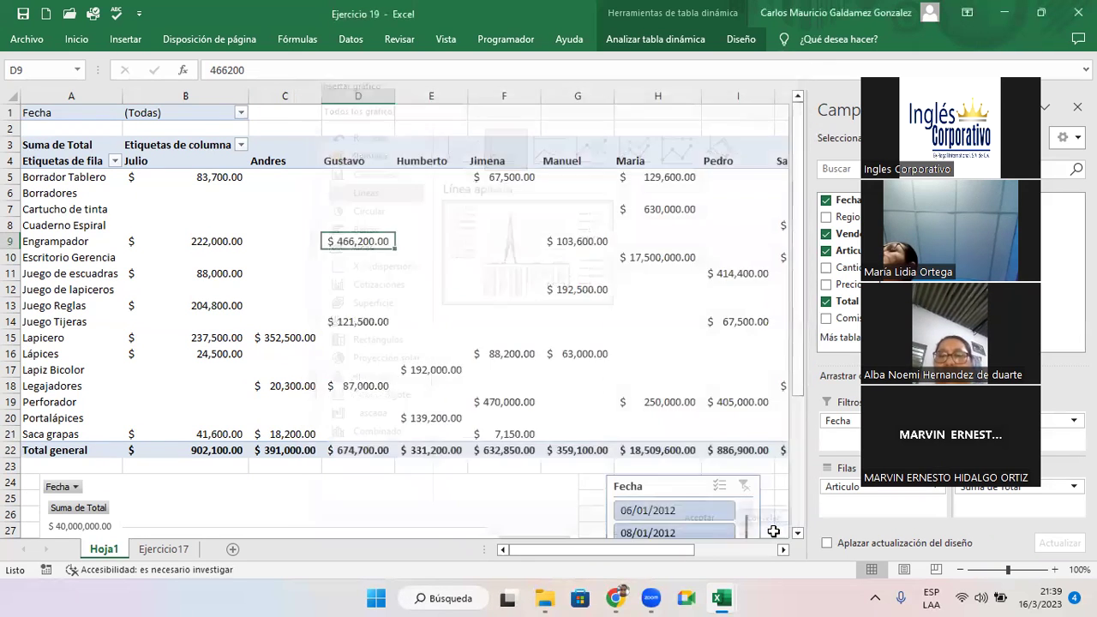
- Close the Ejercicio 19 workbook, saving its changes
{"action": "left_click", "coordinate": [798, 536]}
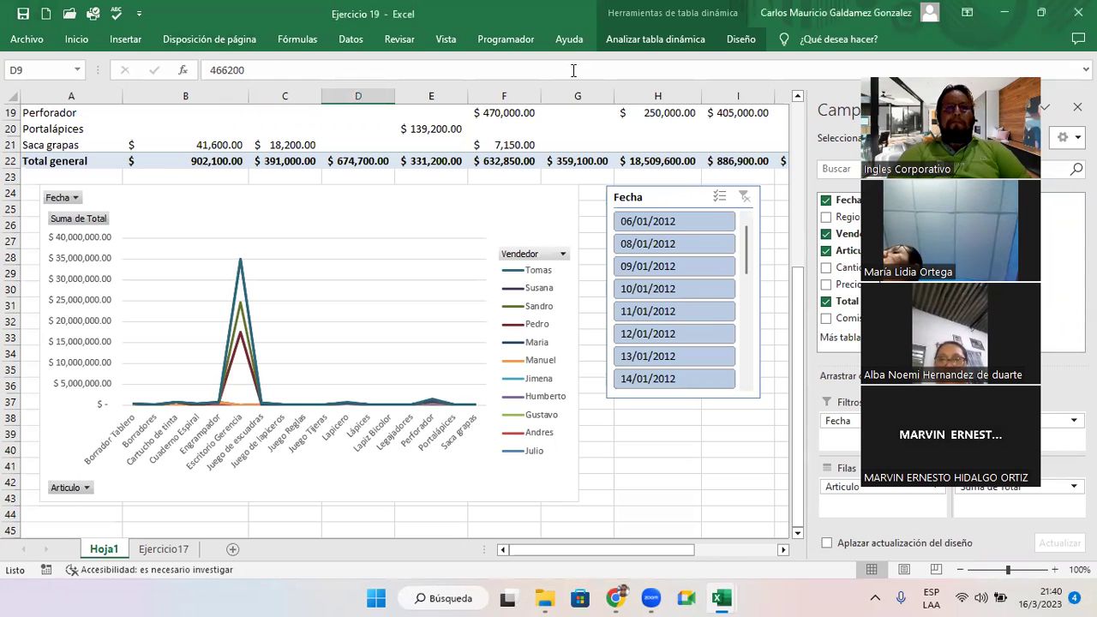
{"action": "left_click", "coordinate": [1078, 12]}
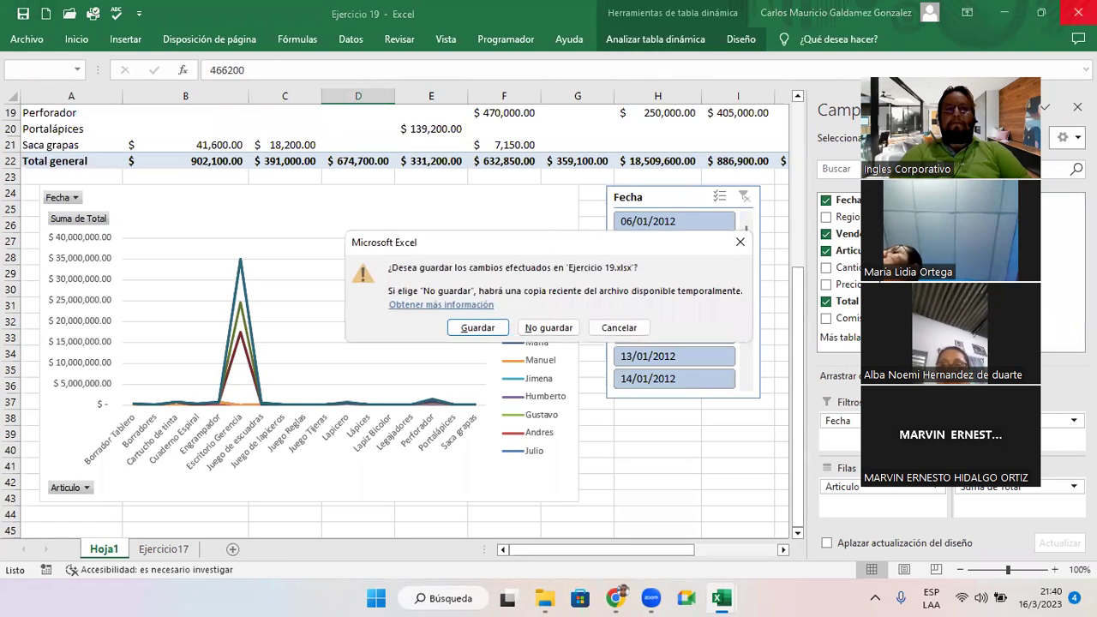
{"action": "left_click", "coordinate": [483, 329]}
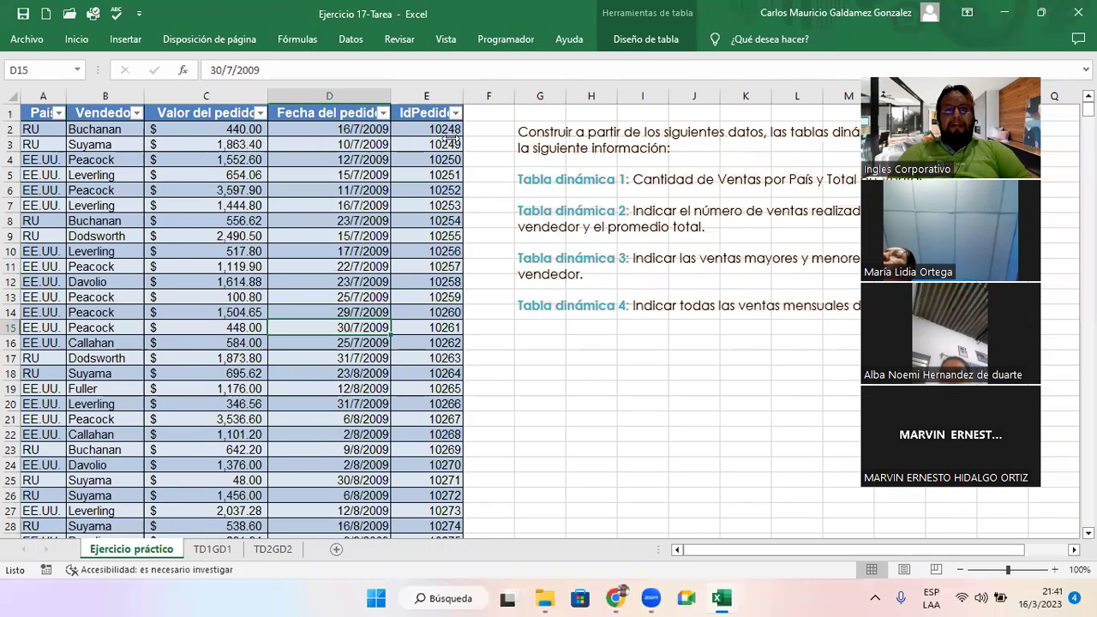
- Review the order data and the four pivot table assignments on the Ejercicio práctico sheet of Ejercicio 17-Tarea
{"action": "left_click", "coordinate": [853, 167]}
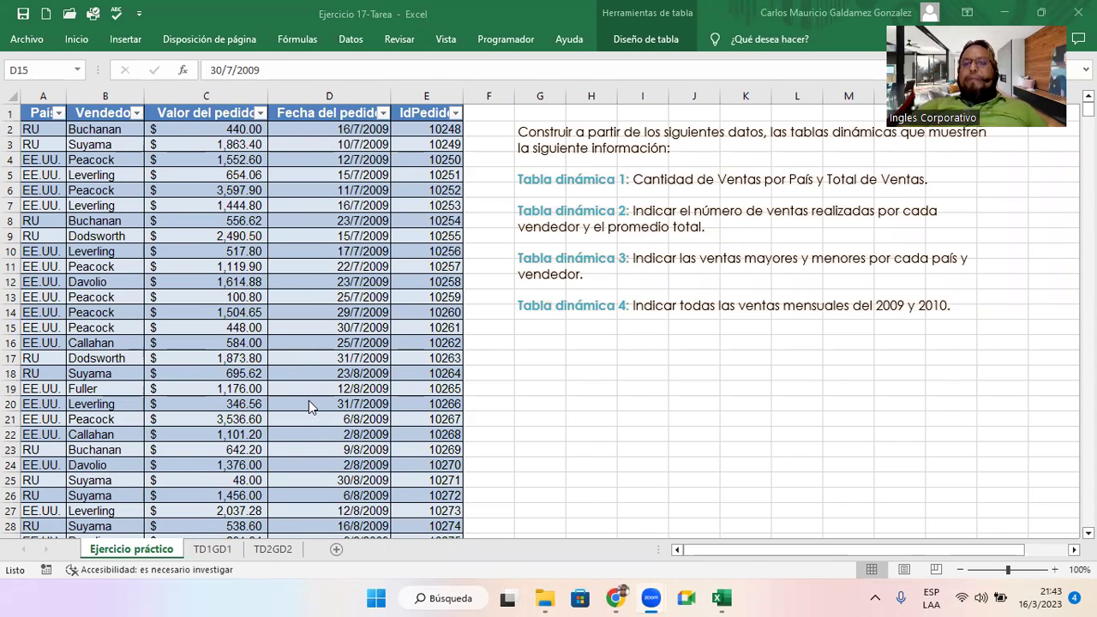
{"action": "left_click", "coordinate": [252, 310]}
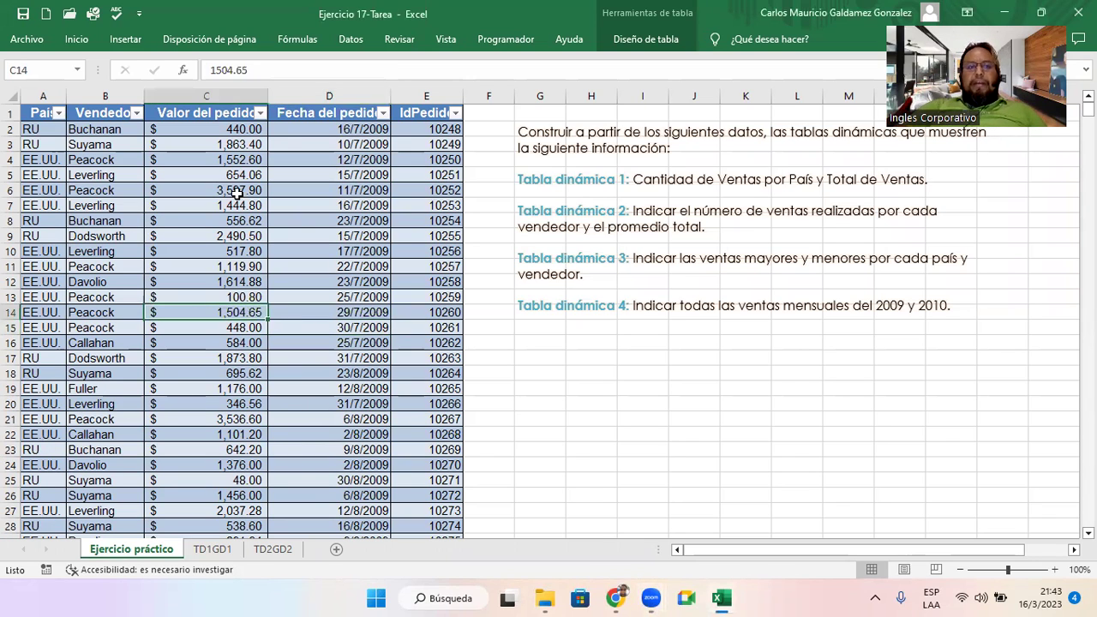
{"action": "left_click", "coordinate": [176, 462]}
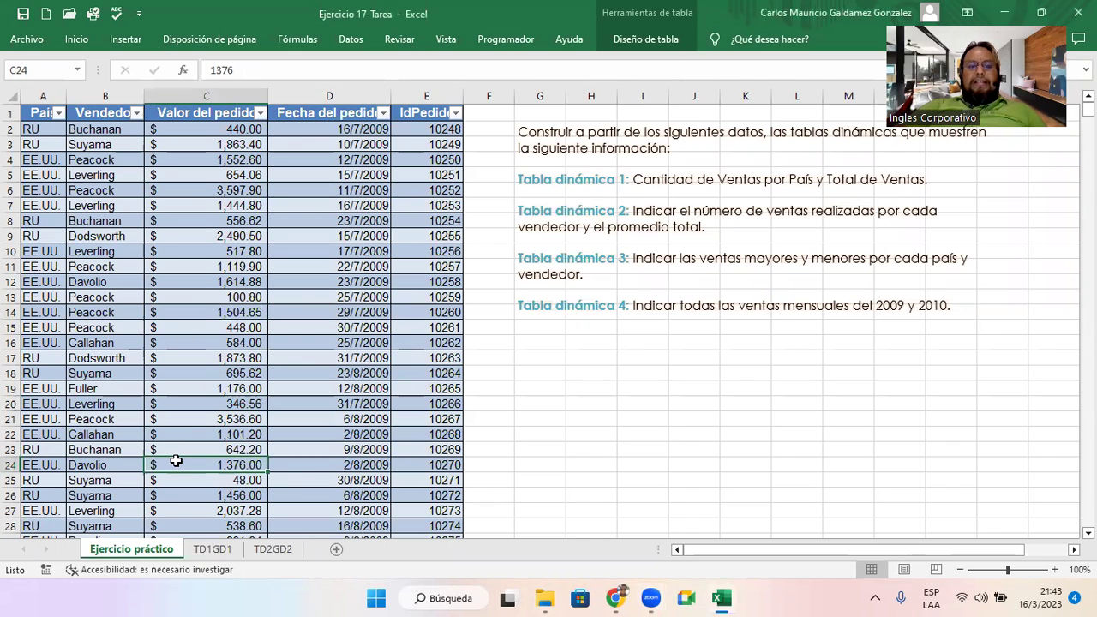
- Examine the TD1GD1 sheet's pivot table and its fields, the Pais por Vendedor chart, the Vendedor slicer and the Fecha del pedido timeline
{"action": "left_click", "coordinate": [213, 550]}
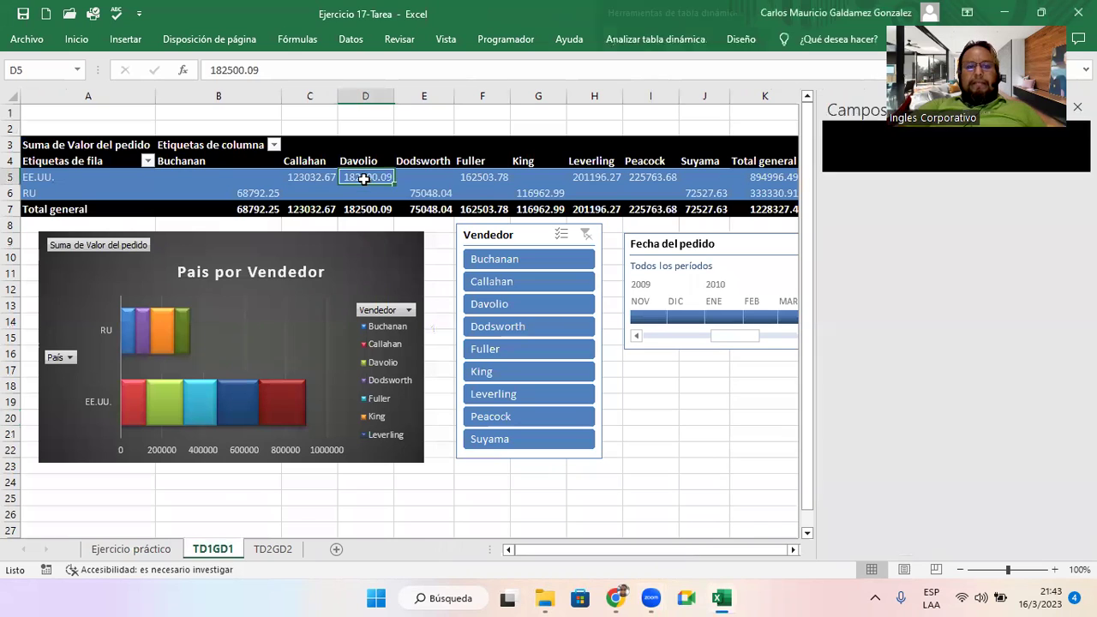
{"action": "left_click", "coordinate": [364, 178]}
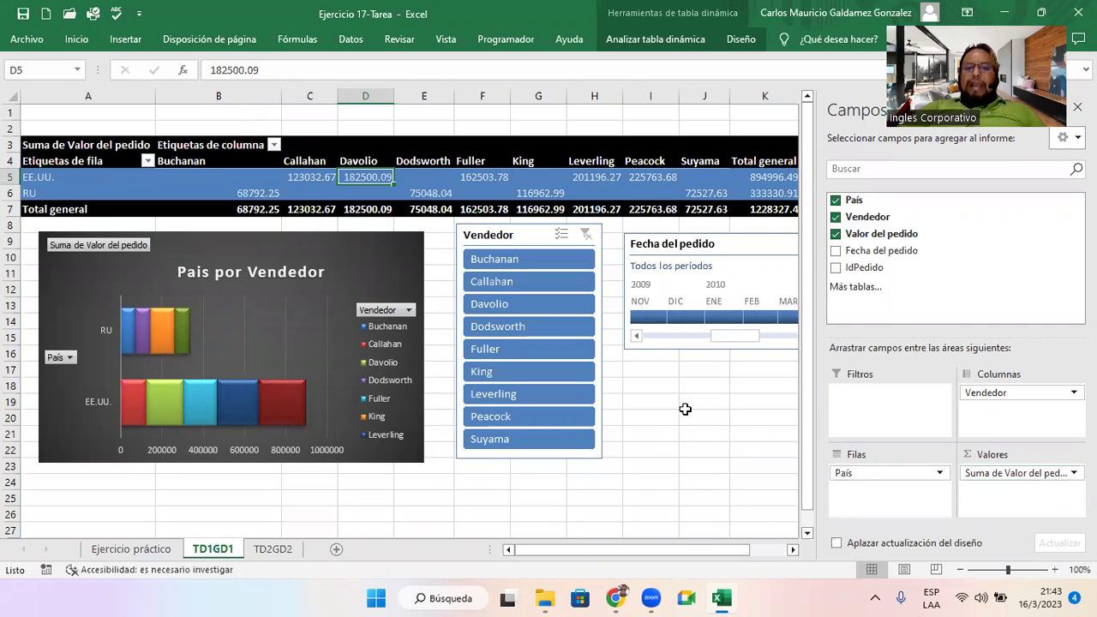
{"action": "left_click", "coordinate": [685, 411]}
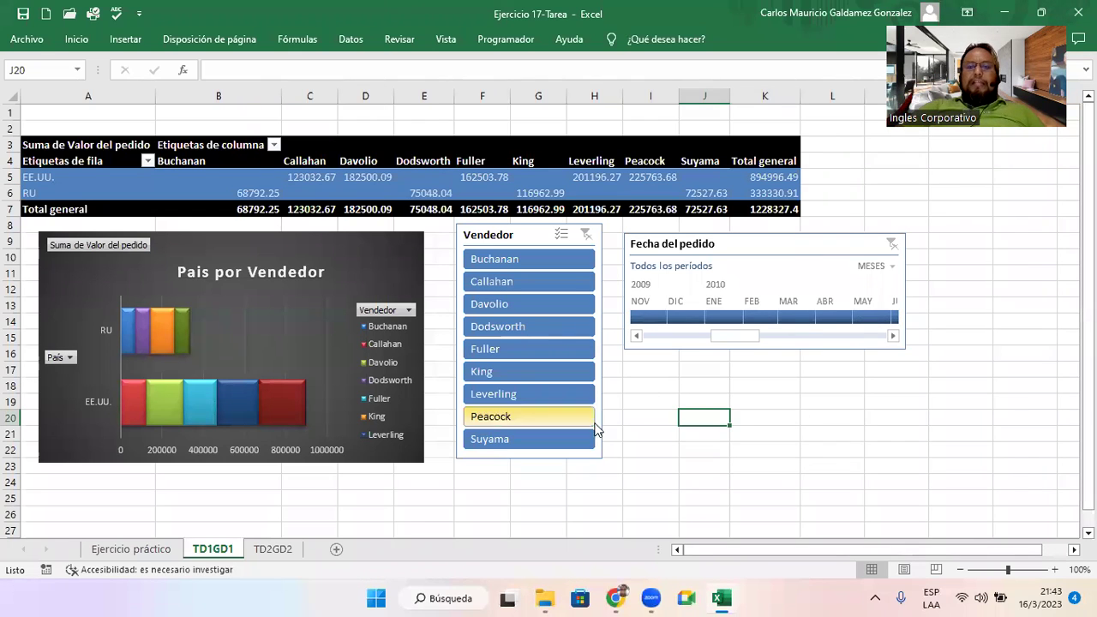
{"action": "left_click", "coordinate": [650, 375]}
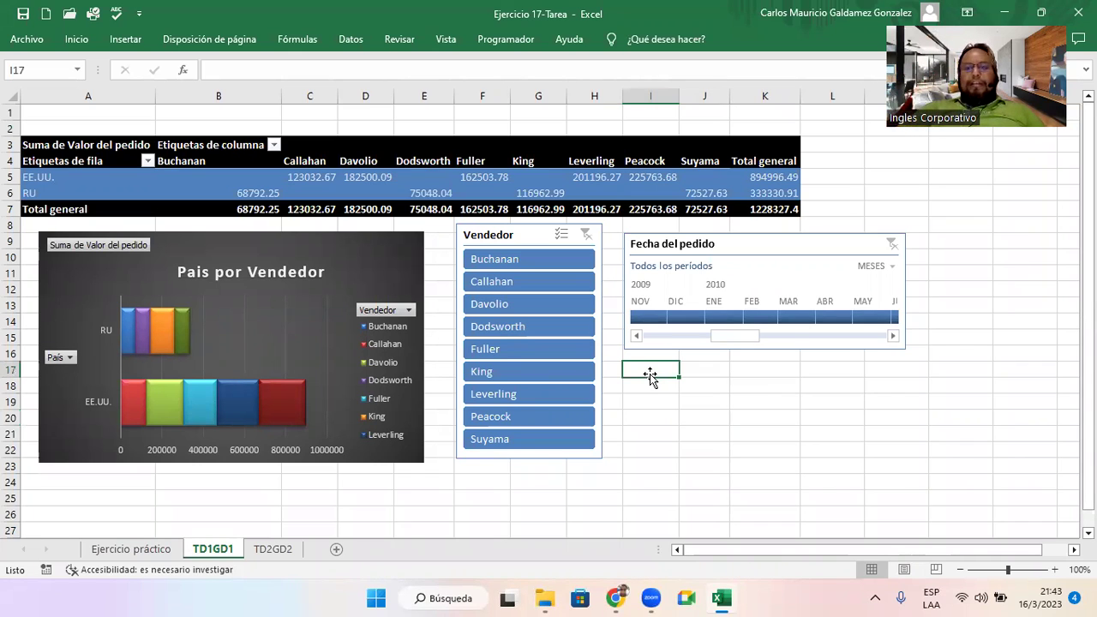
{"action": "left_click", "coordinate": [699, 370]}
{"action": "left_click", "coordinate": [654, 374]}
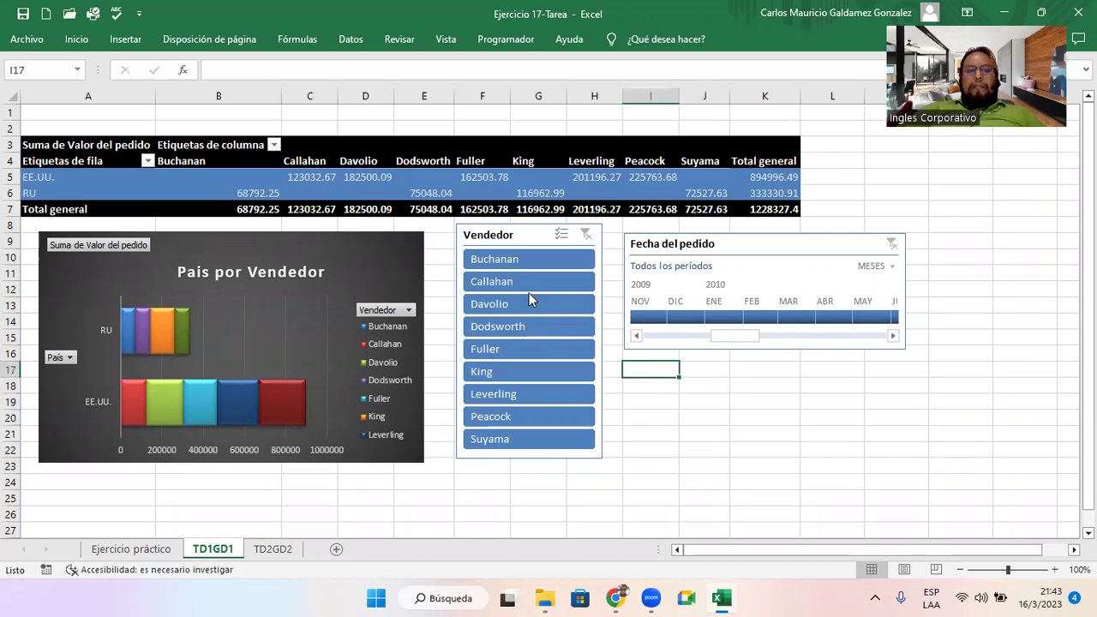
{"action": "left_click", "coordinate": [497, 193]}
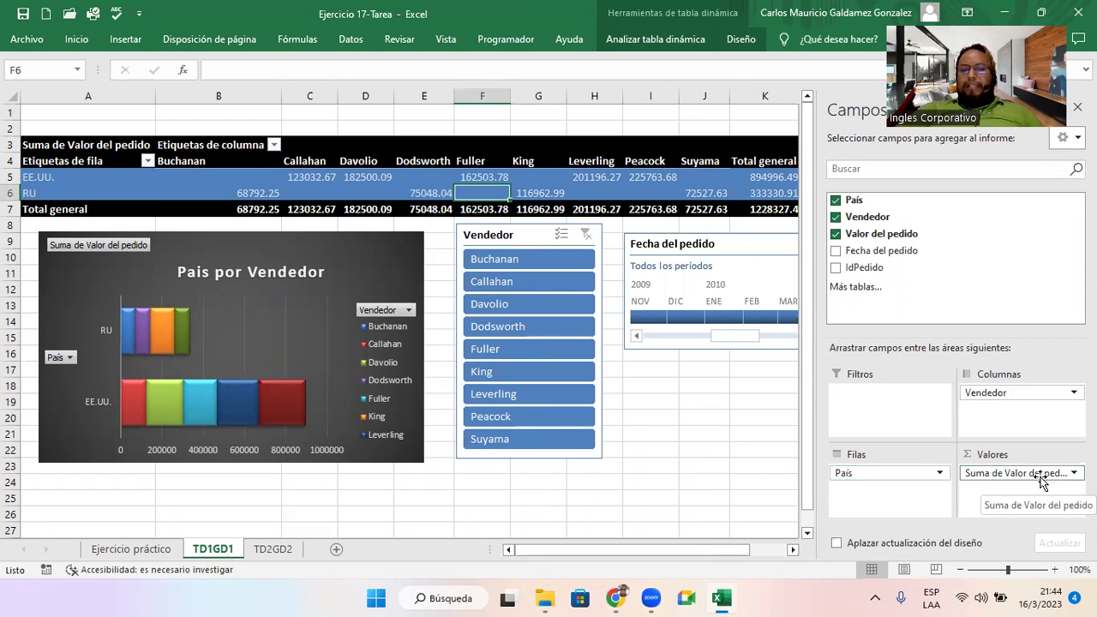
{"action": "left_click", "coordinate": [367, 273]}
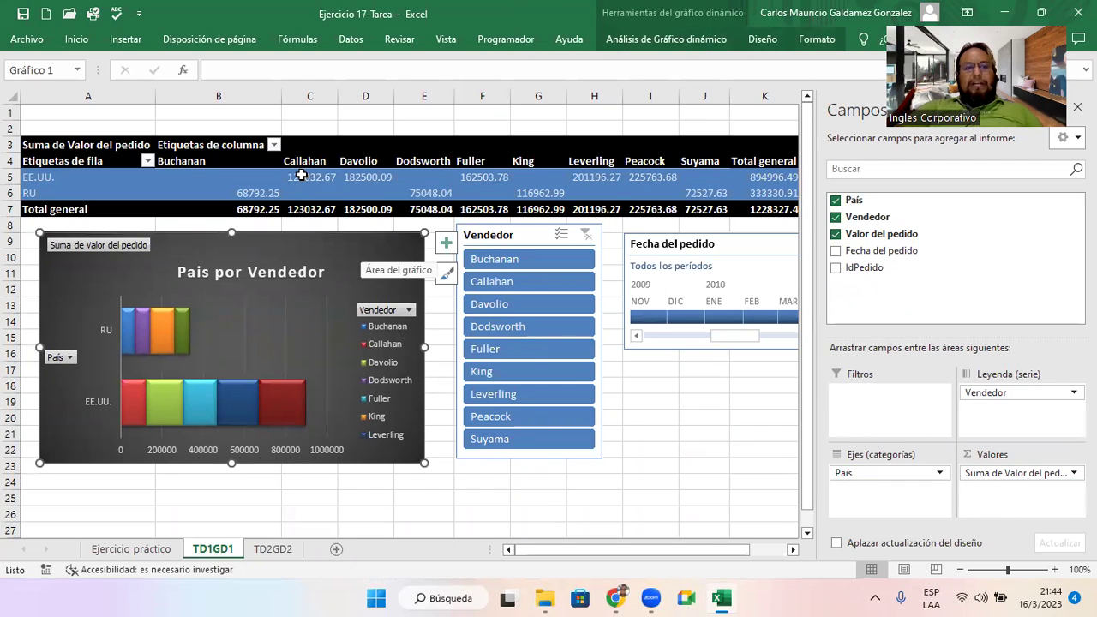
- Preview the Barras apiladas pivot chart type for the TD1GD1 pivot table, and close the chart dialog without inserting one
{"action": "left_click", "coordinate": [125, 39]}
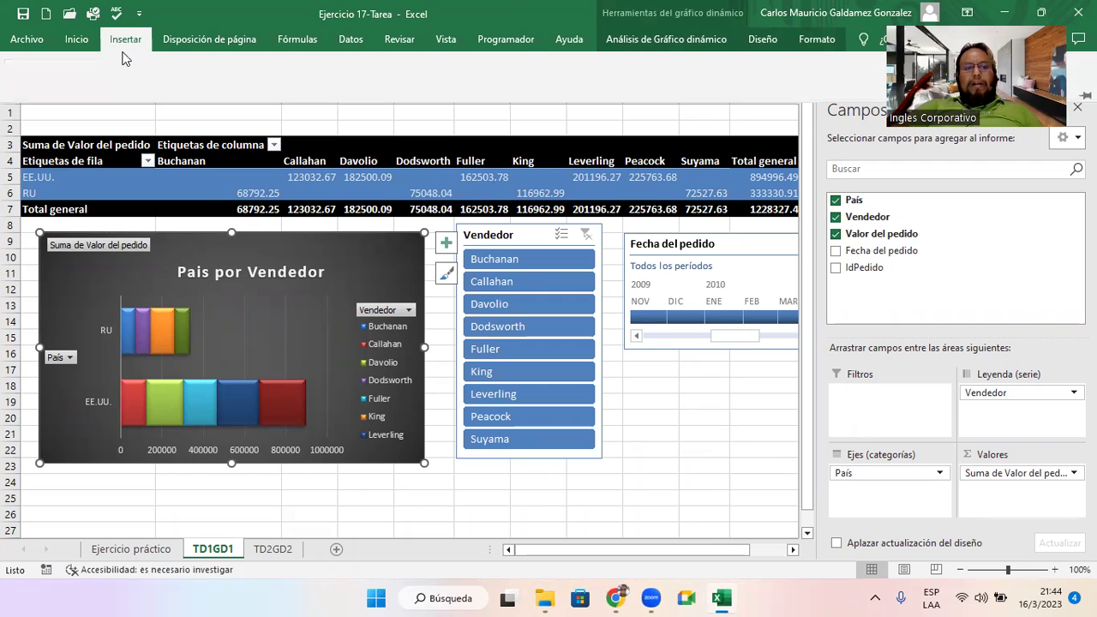
{"action": "left_click", "coordinate": [355, 189]}
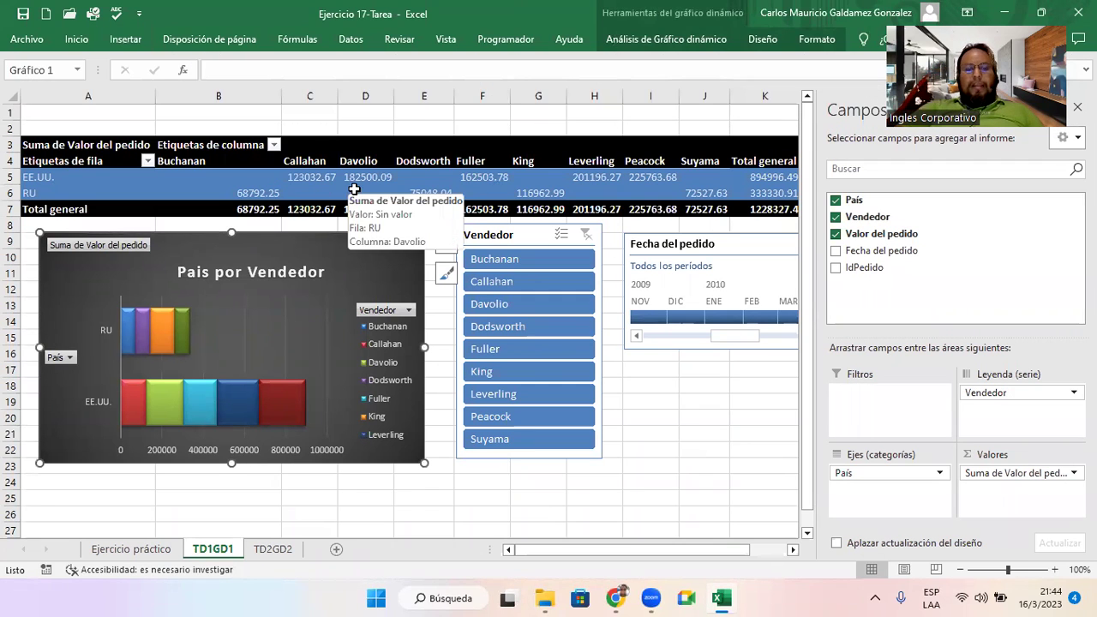
{"action": "left_click", "coordinate": [355, 189]}
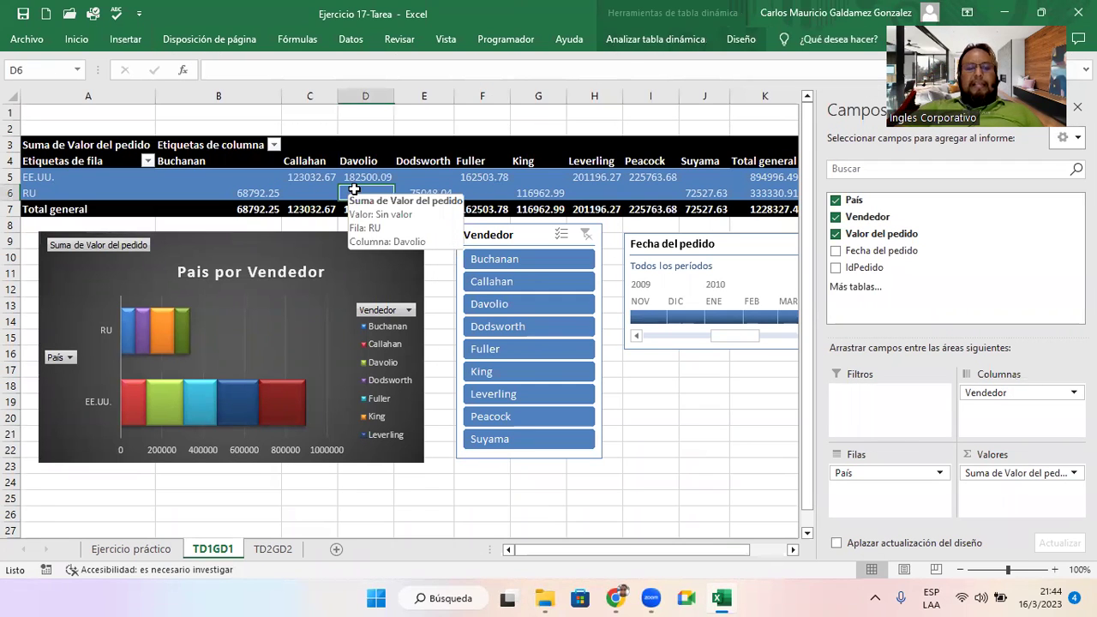
{"action": "left_click", "coordinate": [125, 40]}
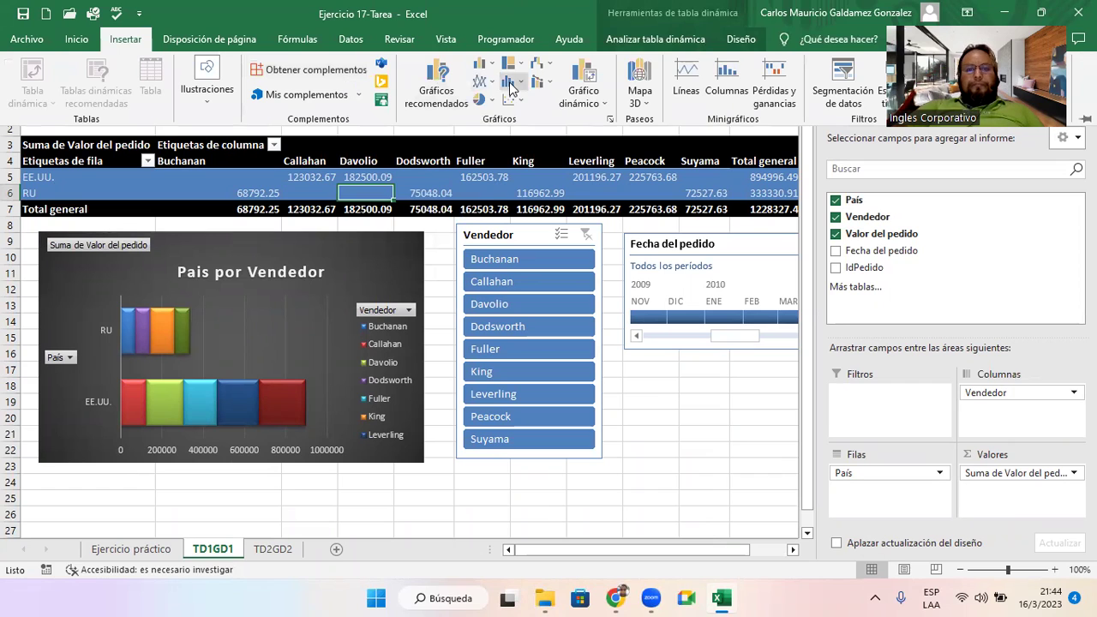
{"action": "left_click", "coordinate": [583, 78]}
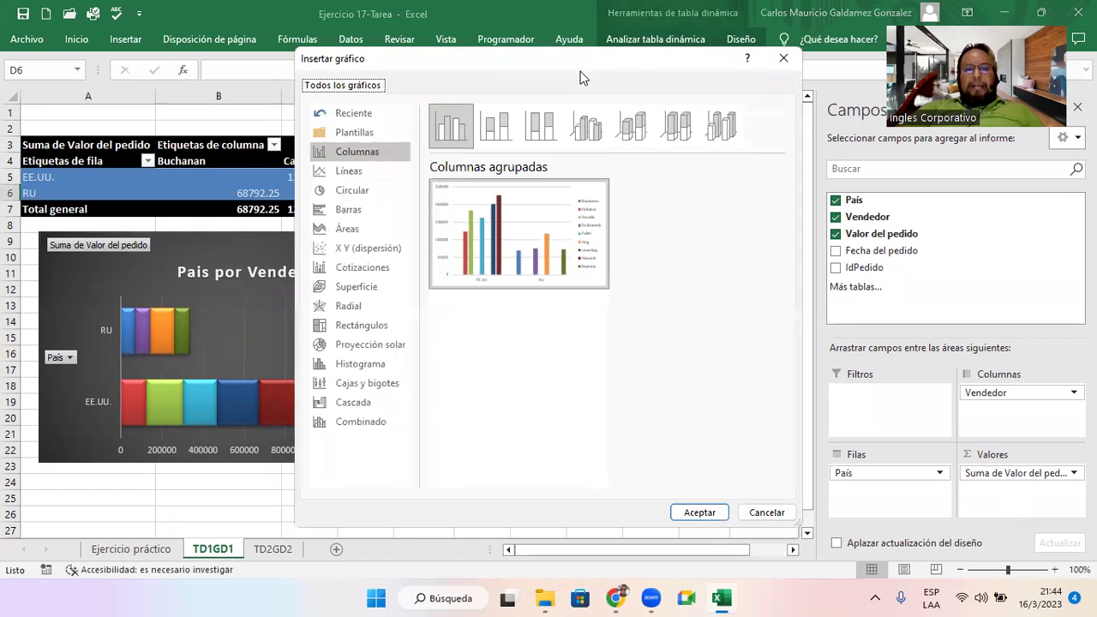
{"action": "left_click", "coordinate": [363, 211]}
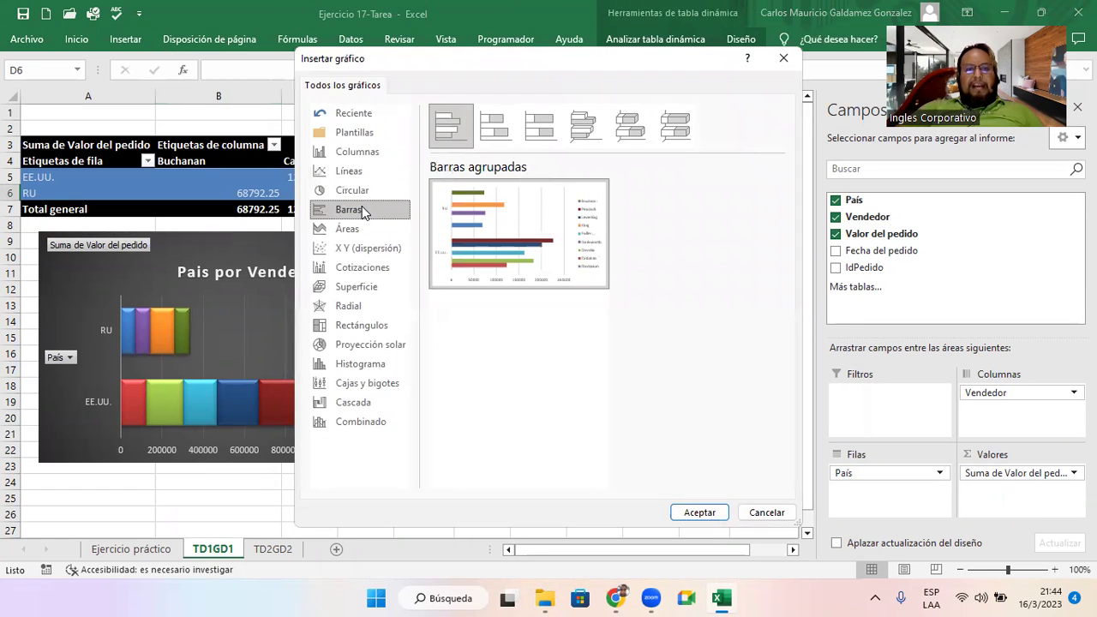
{"action": "left_click", "coordinate": [488, 129]}
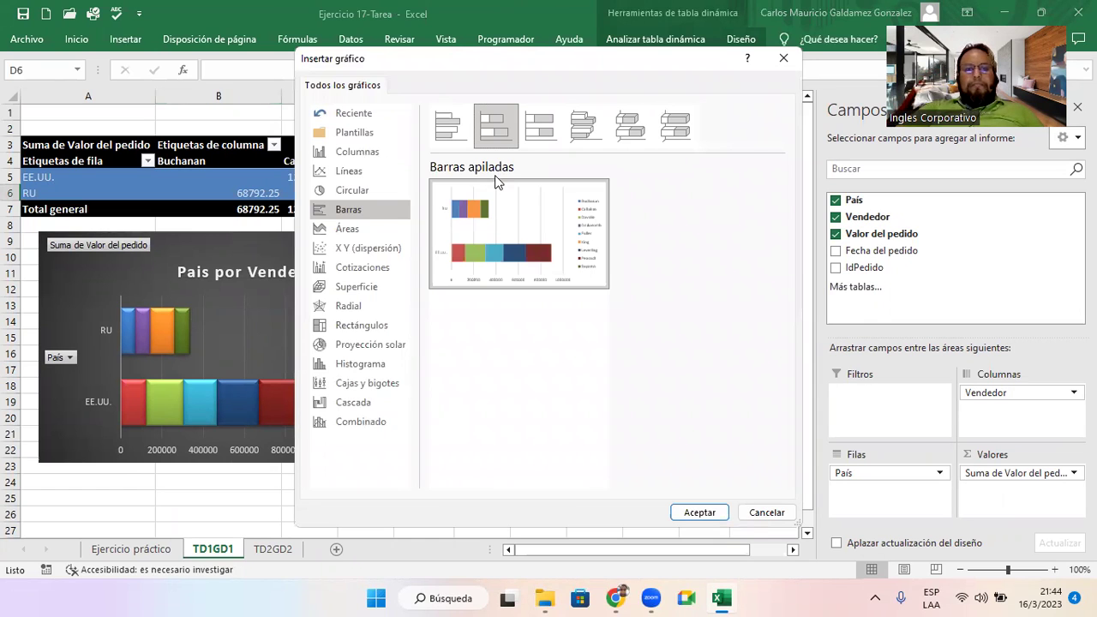
{"action": "left_click", "coordinate": [751, 511]}
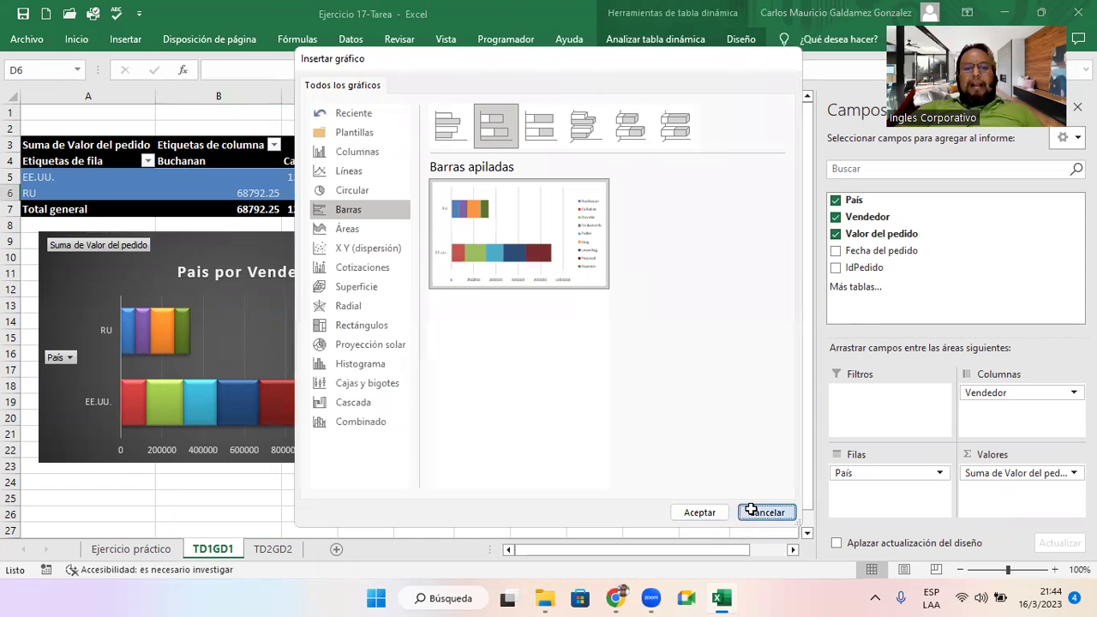
{"action": "left_click", "coordinate": [663, 416]}
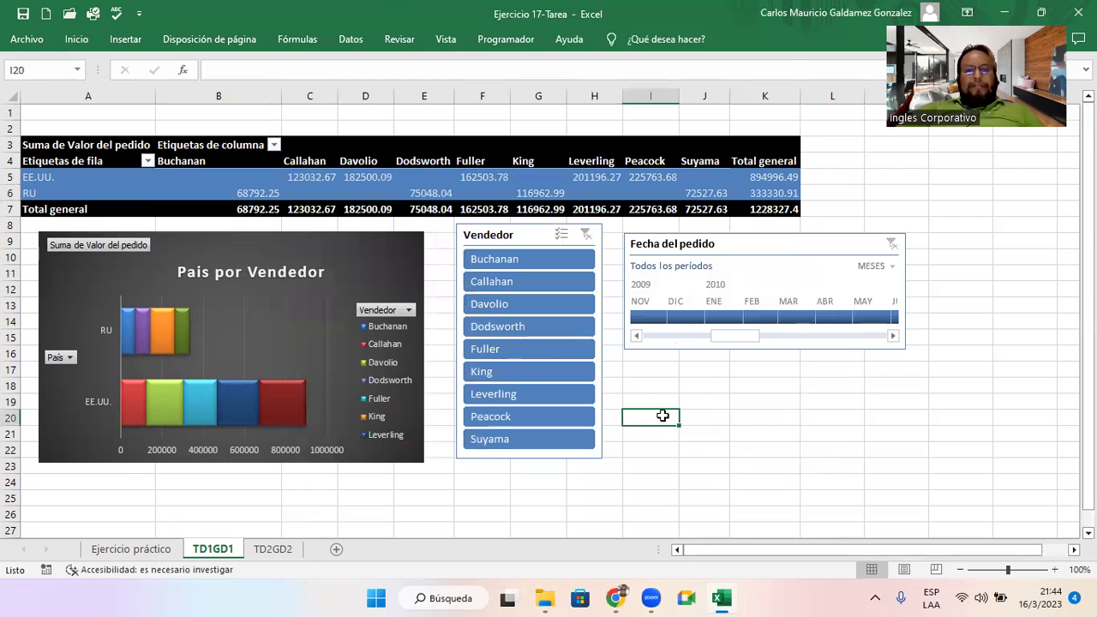
- Return to the order data on the Ejercicio práctico sheet
{"action": "left_click", "coordinate": [157, 553]}
{"action": "left_click", "coordinate": [276, 299]}
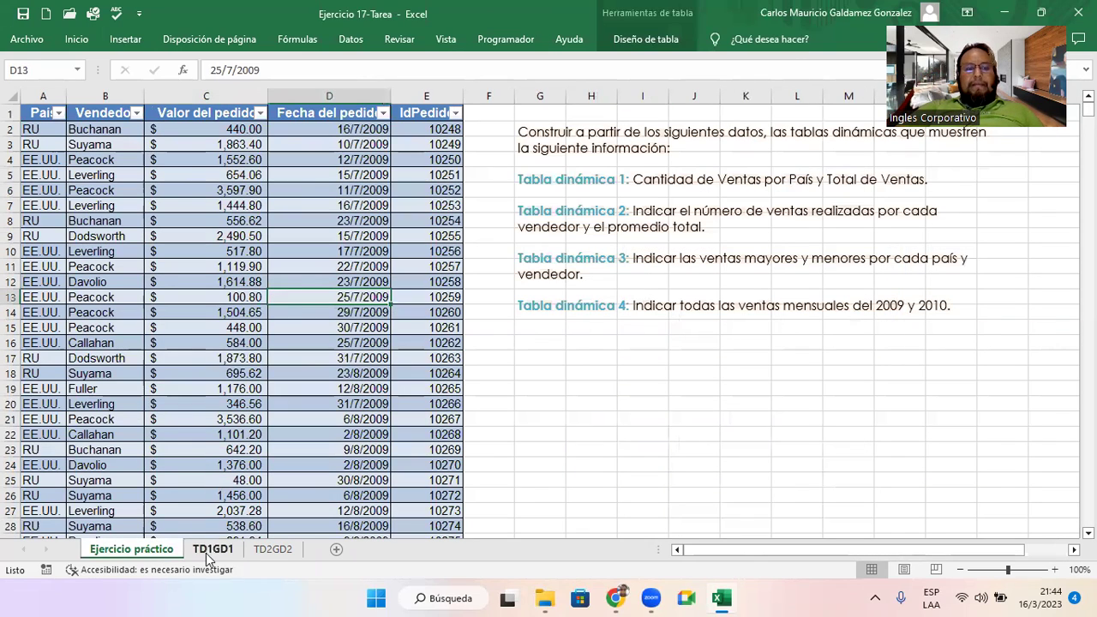
- Examine the TD1GD1 sheet's pivot table fields and the Fecha del pedido timeline
{"action": "left_click", "coordinate": [210, 553]}
{"action": "left_click", "coordinate": [392, 188]}
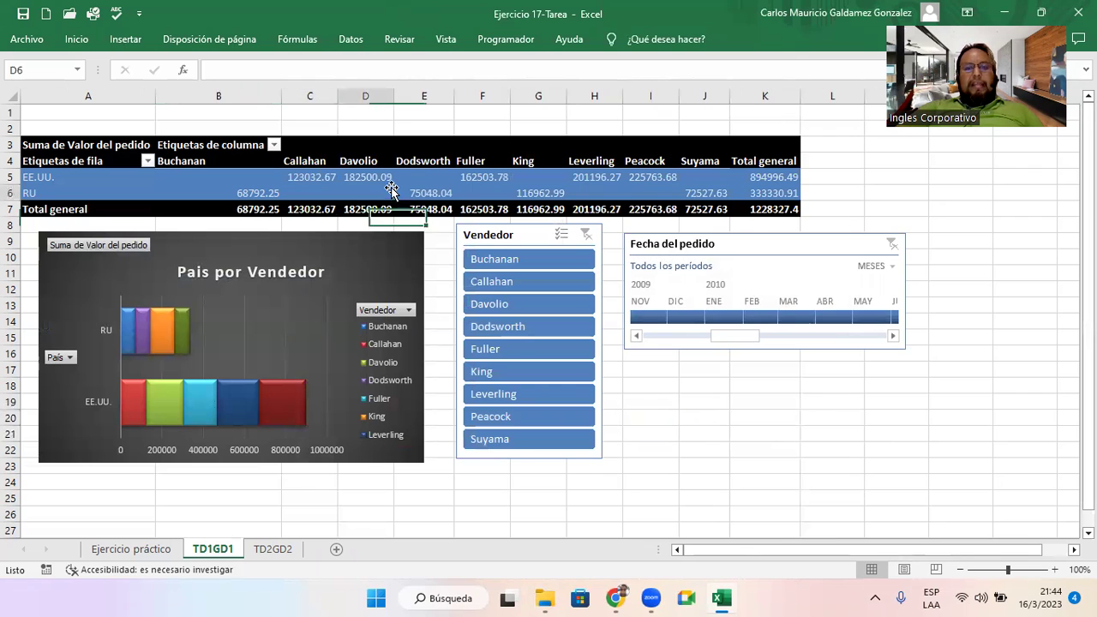
{"action": "left_click", "coordinate": [640, 373]}
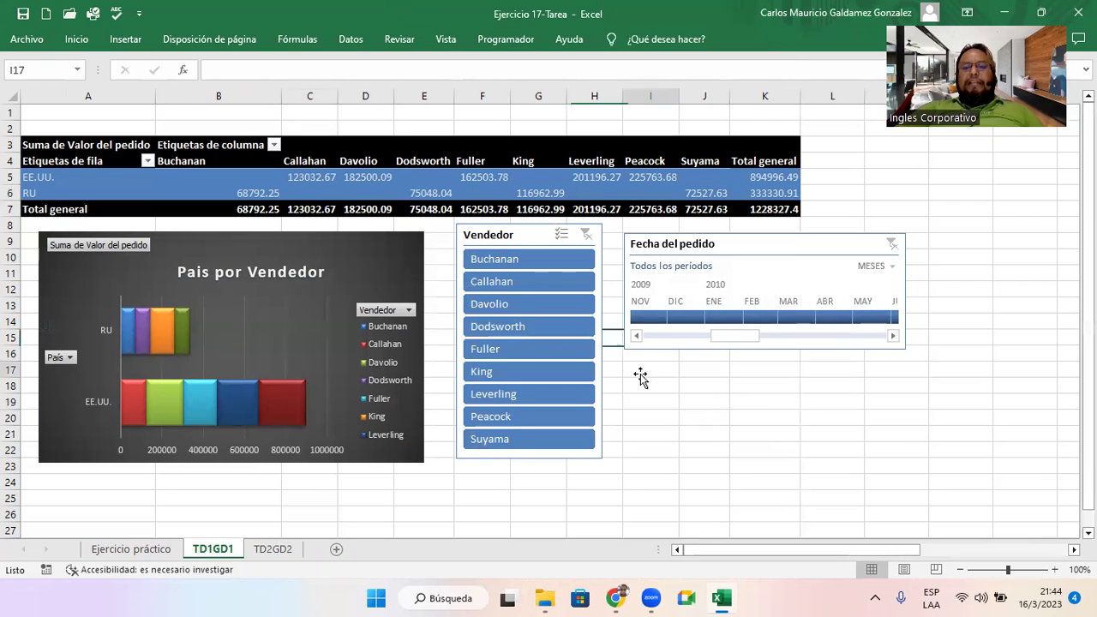
{"action": "left_click", "coordinate": [716, 244]}
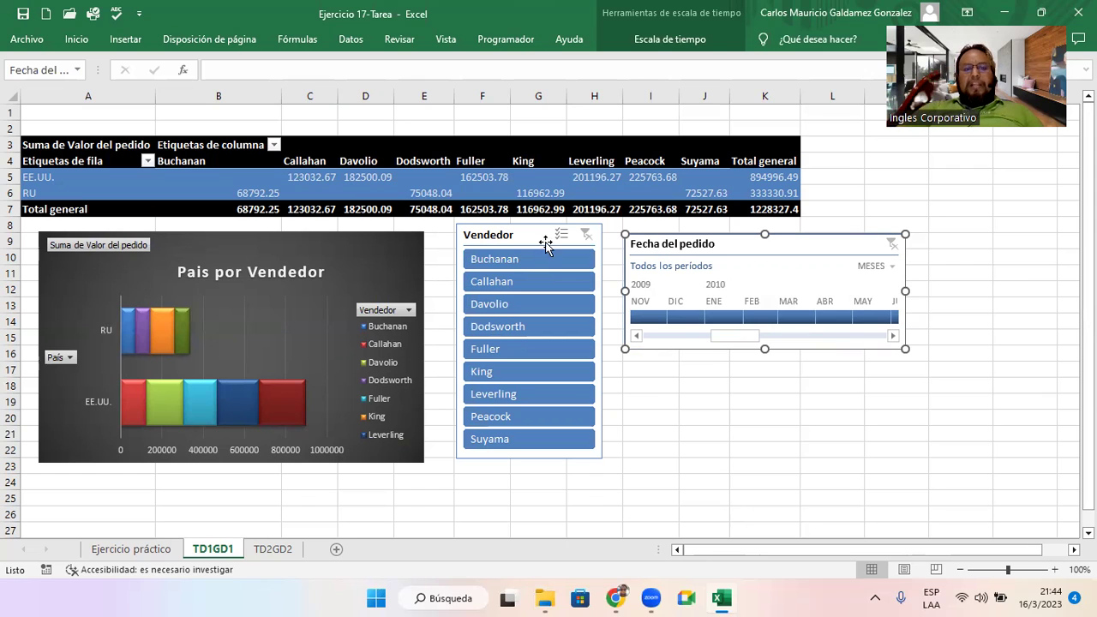
{"action": "left_click", "coordinate": [451, 190]}
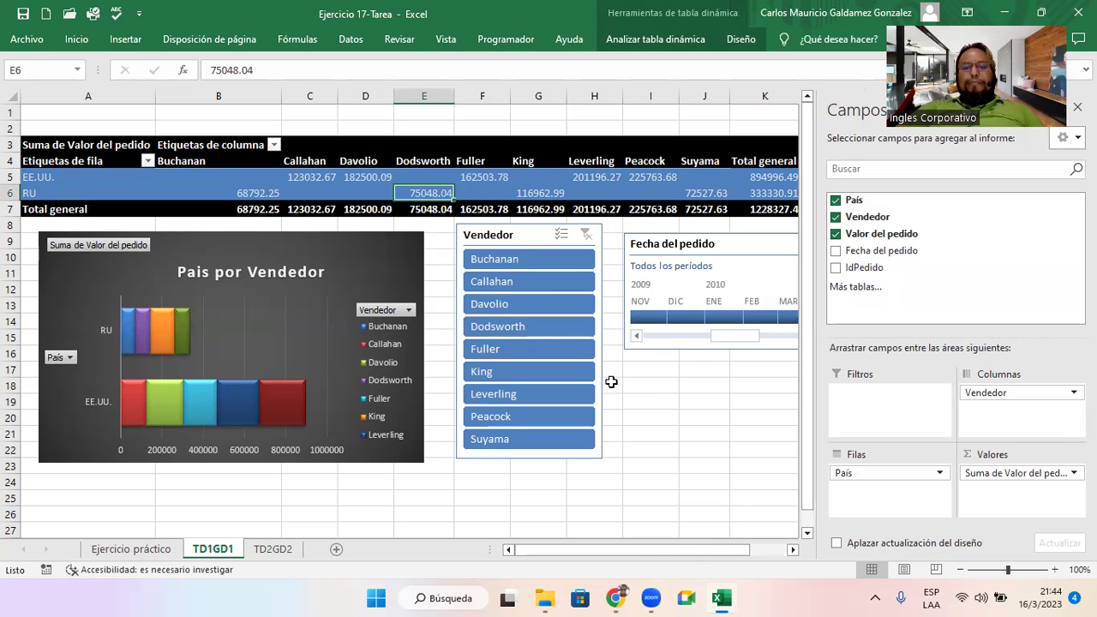
{"action": "left_click", "coordinate": [638, 385]}
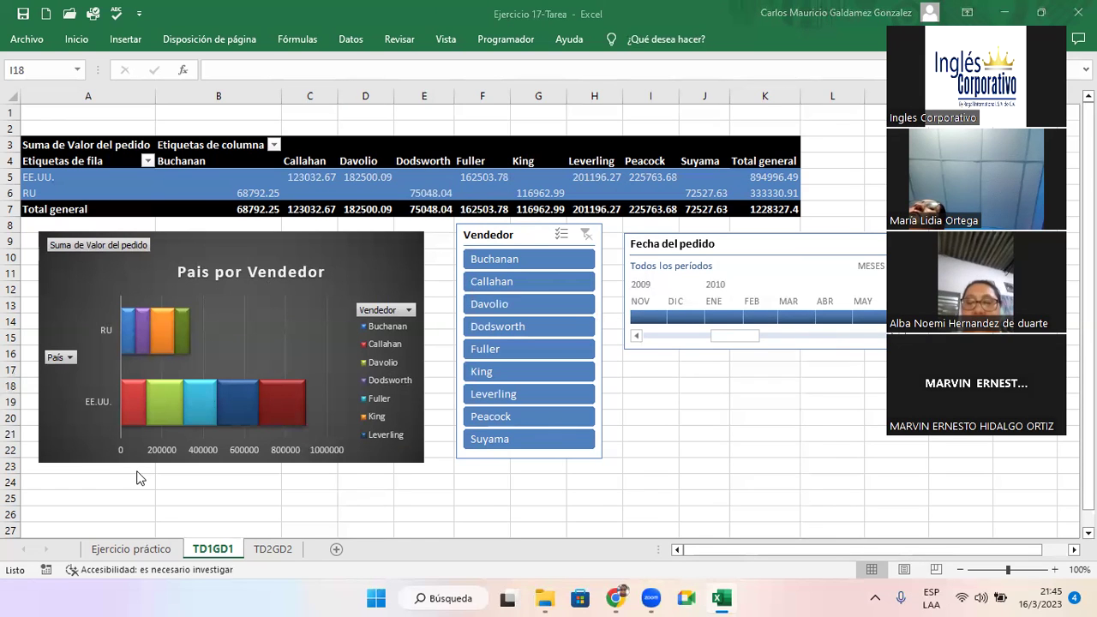
- Compare the order data on the Ejercicio práctico sheet with the TD1GD1 pivot table's seller values by country and its pivot chart
{"action": "left_click", "coordinate": [105, 548]}
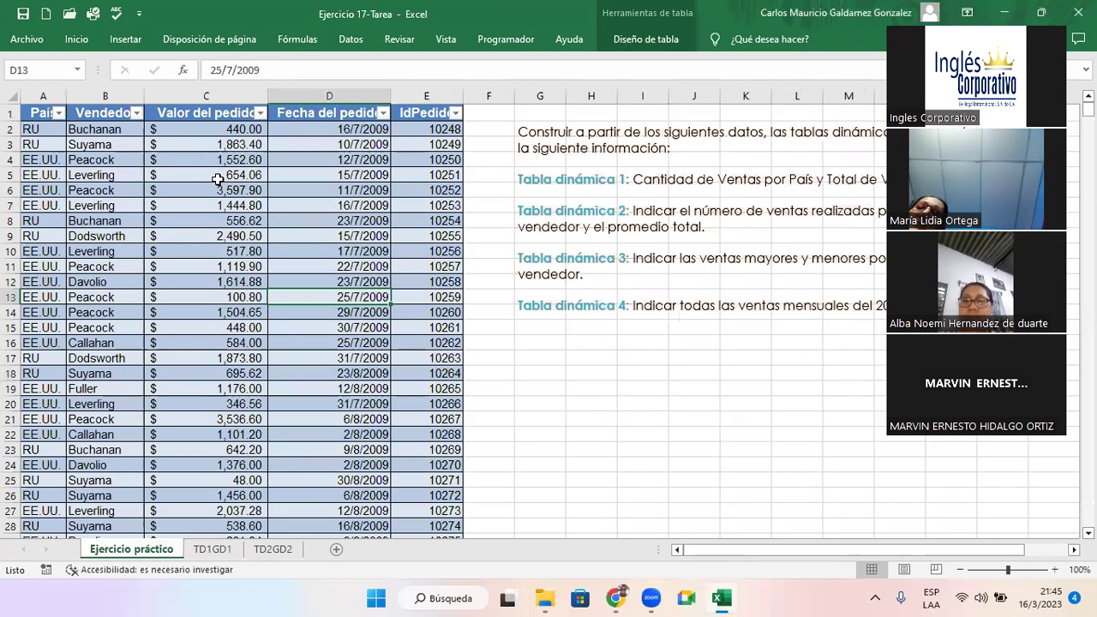
{"action": "left_click", "coordinate": [195, 238]}
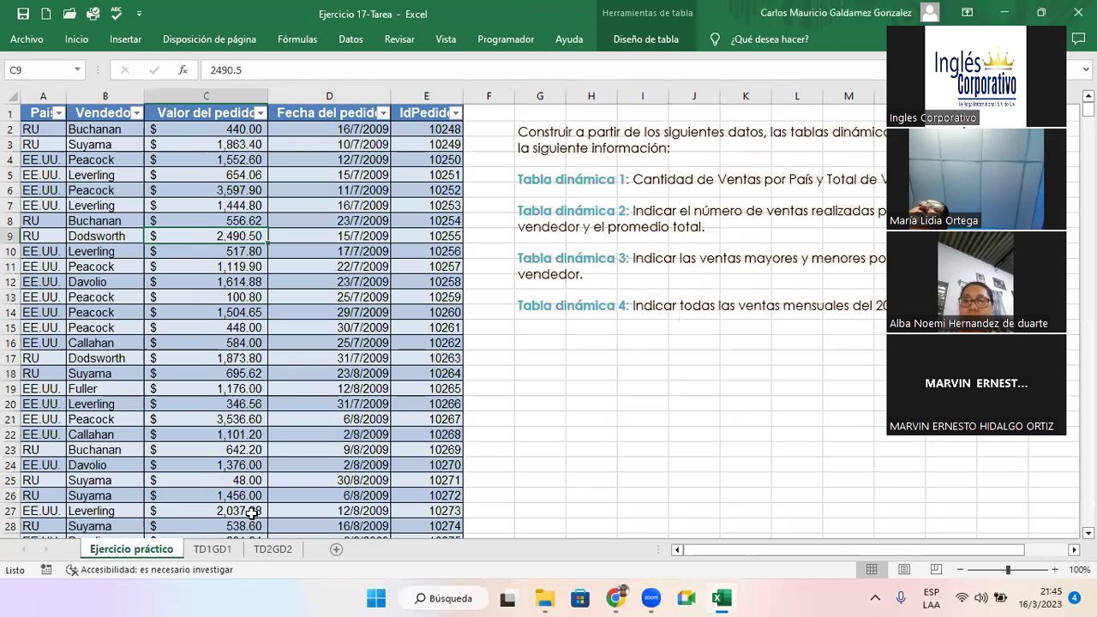
{"action": "left_click", "coordinate": [206, 551]}
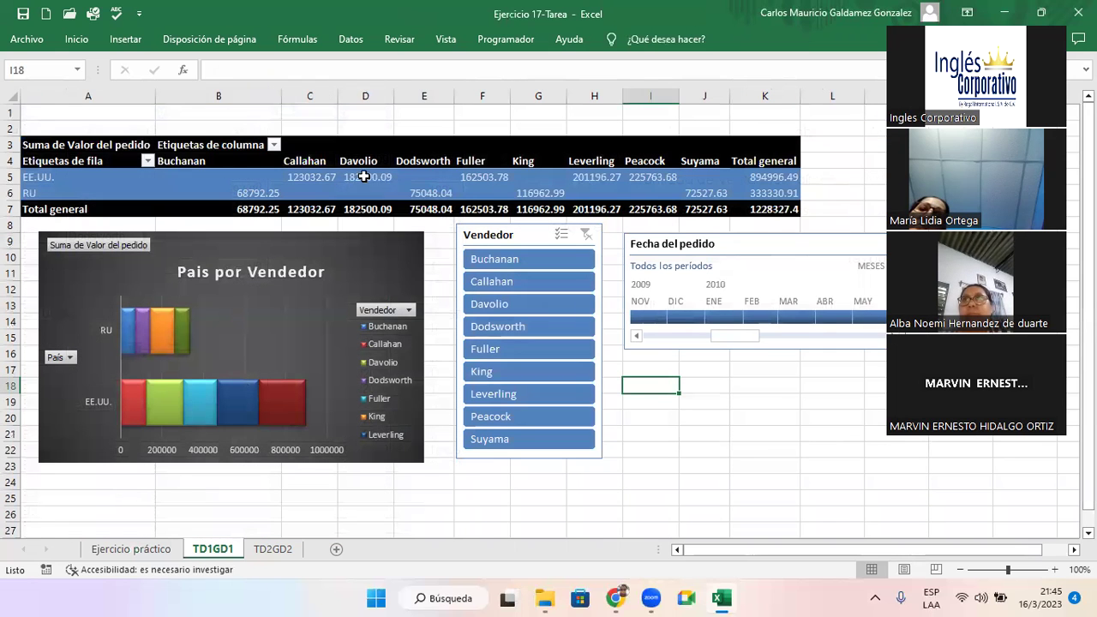
{"action": "left_click", "coordinate": [359, 178]}
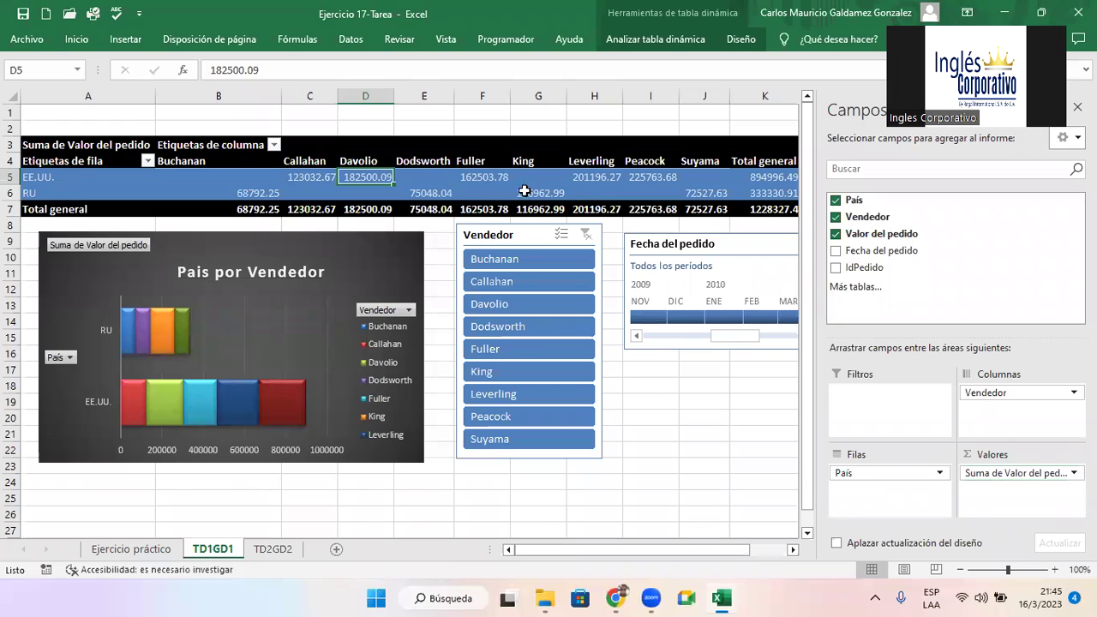
{"action": "left_click", "coordinate": [493, 194]}
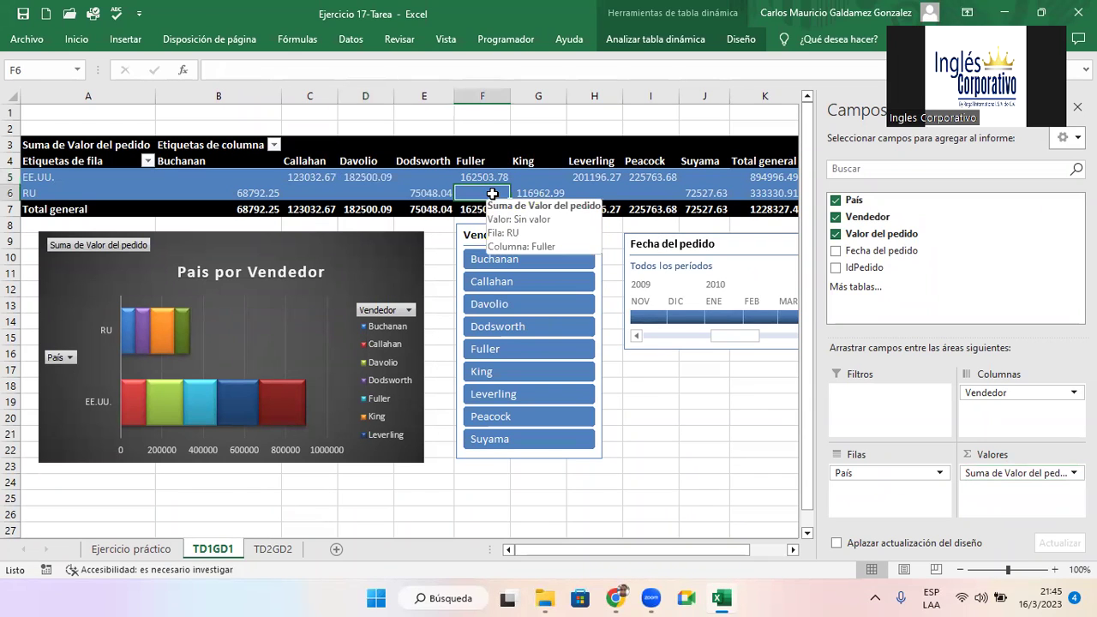
{"action": "left_click", "coordinate": [367, 254]}
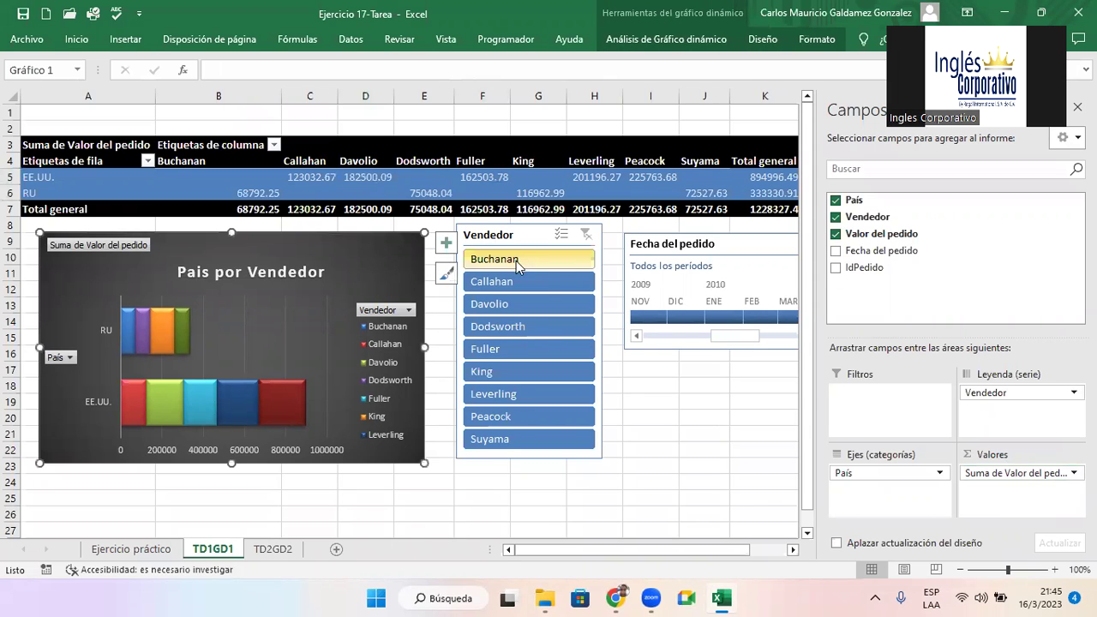
{"action": "left_click", "coordinate": [531, 177]}
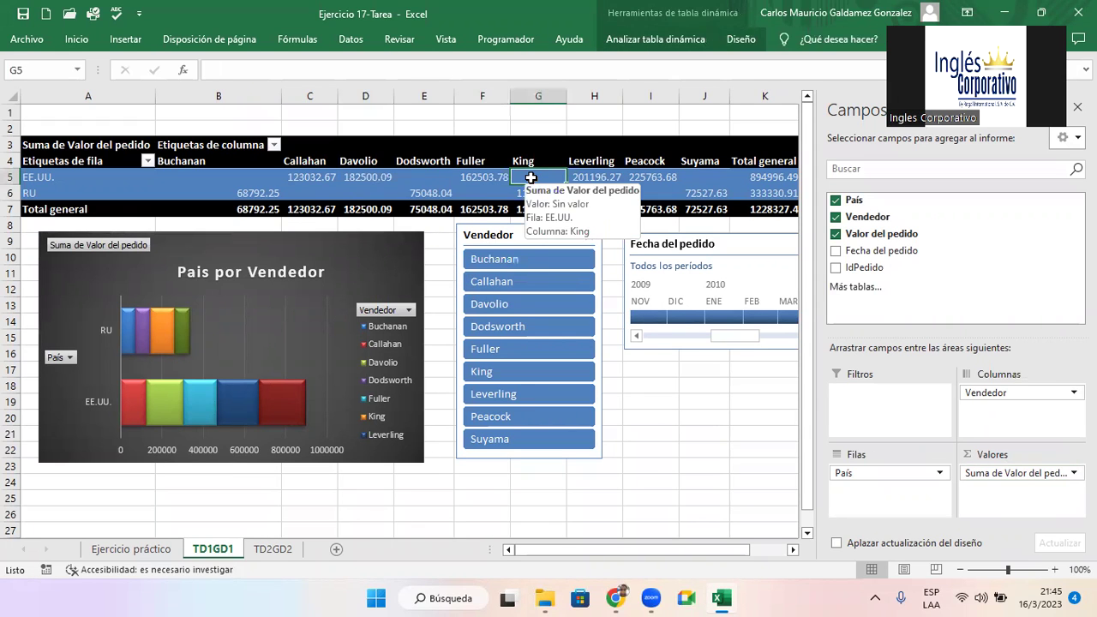
{"action": "left_click", "coordinate": [643, 37]}
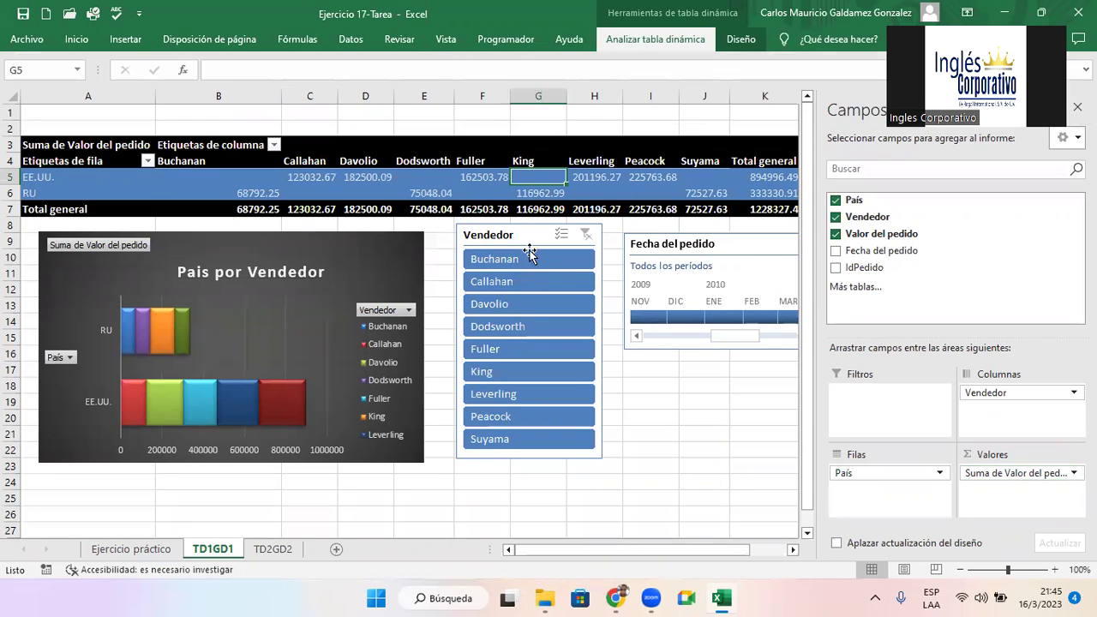
- Move the Vendedor slicer slightly down and the Fecha del pedido timeline slightly up on the TD1GD1 sheet, and reselect the pivot table
{"action": "mouse_move", "coordinate": [527, 237]}
{"action": "left_mouse_down"}
{"action": "mouse_move", "coordinate": [518, 258]}
{"action": "mouse_move", "coordinate": [535, 260]}
{"action": "mouse_move", "coordinate": [518, 249]}
{"action": "left_mouse_up"}
{"action": "left_click_drag", "start_coordinate": [666, 247], "coordinate": [665, 247]}
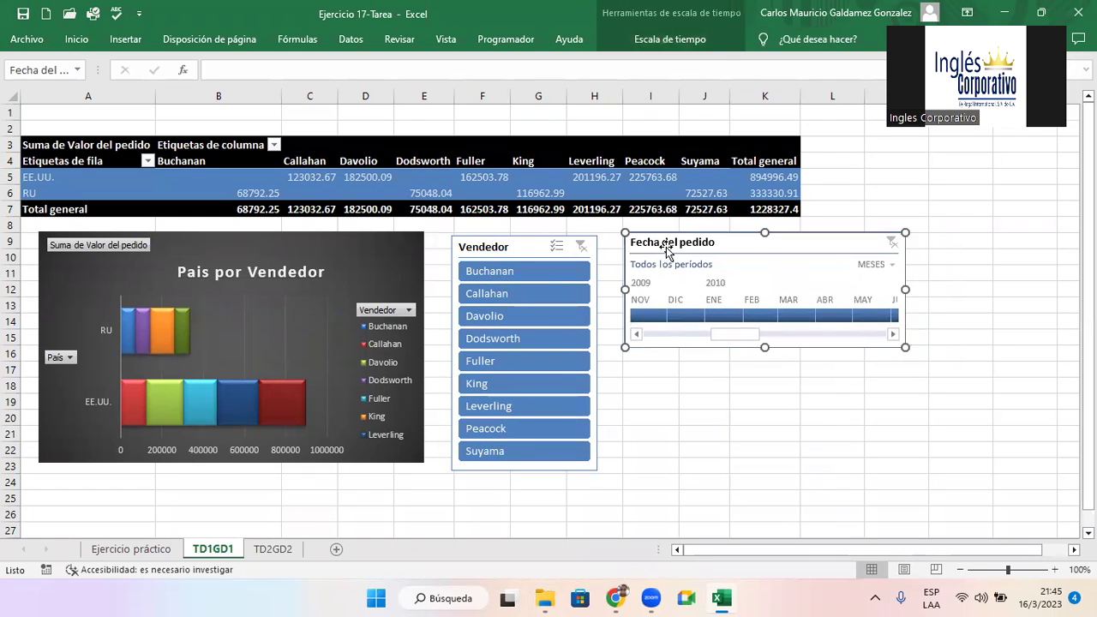
{"action": "left_click", "coordinate": [378, 245]}
{"action": "left_click", "coordinate": [388, 190]}
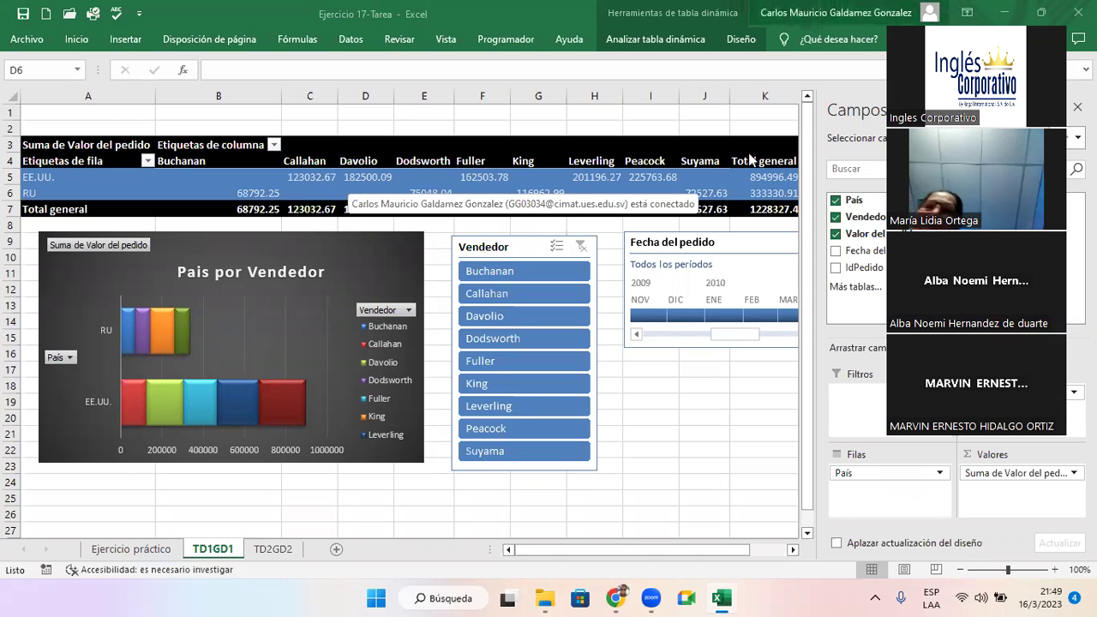
- Switch to the full-screen presentation in Chrome, advance from the Demostración slide to the questions slide, and exit full screen
{"action": "left_click", "coordinate": [1004, 17]}
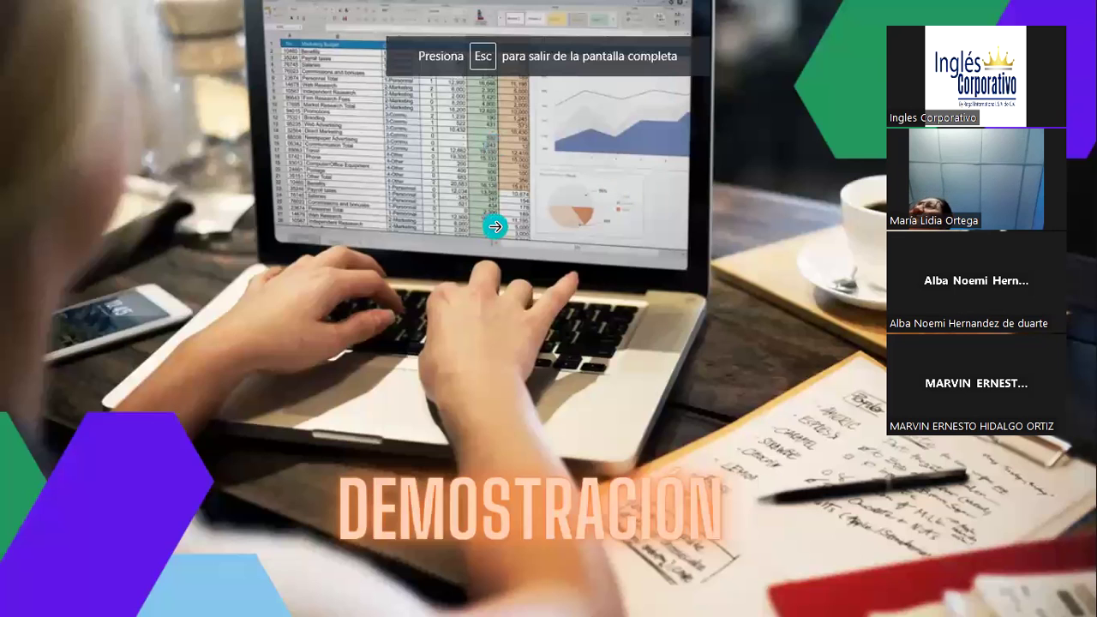
{"action": "left_click", "coordinate": [495, 226]}
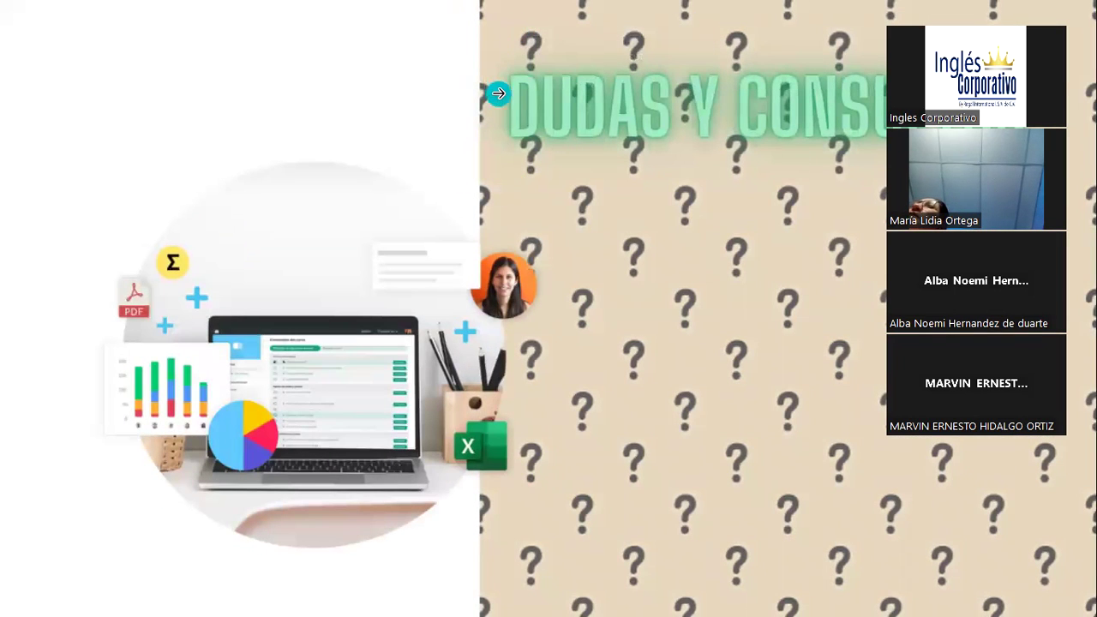
{"action": "key", "text": "Escape"}
- Open ChatGPT at chat.openai.com/chat in a new browser tab
{"action": "key", "text": "ctrl+t"}
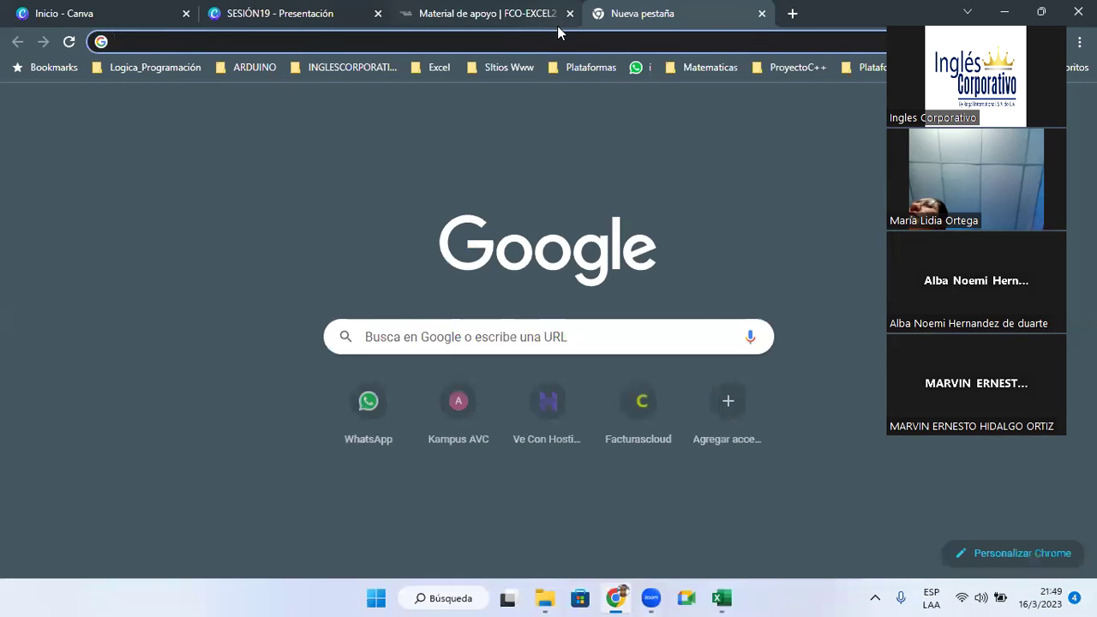
{"action": "type", "text": "CAH"}
{"action": "key", "text": "BackSpace"}
{"action": "key", "text": "BackSpace"}
{"action": "type", "text": "HA"}
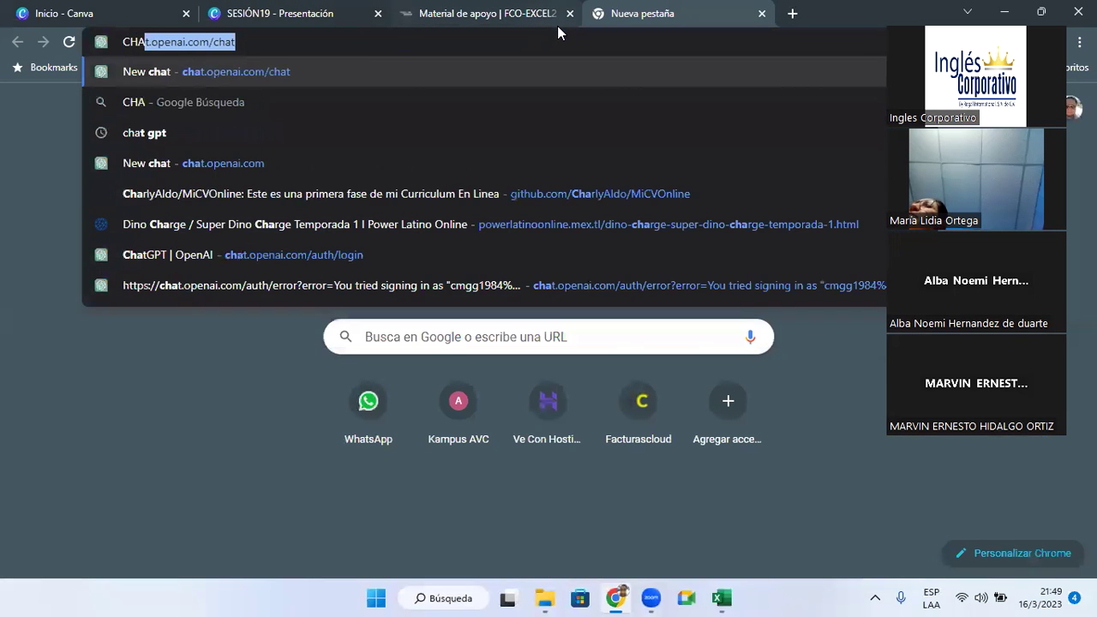
{"action": "key", "text": "Return"}
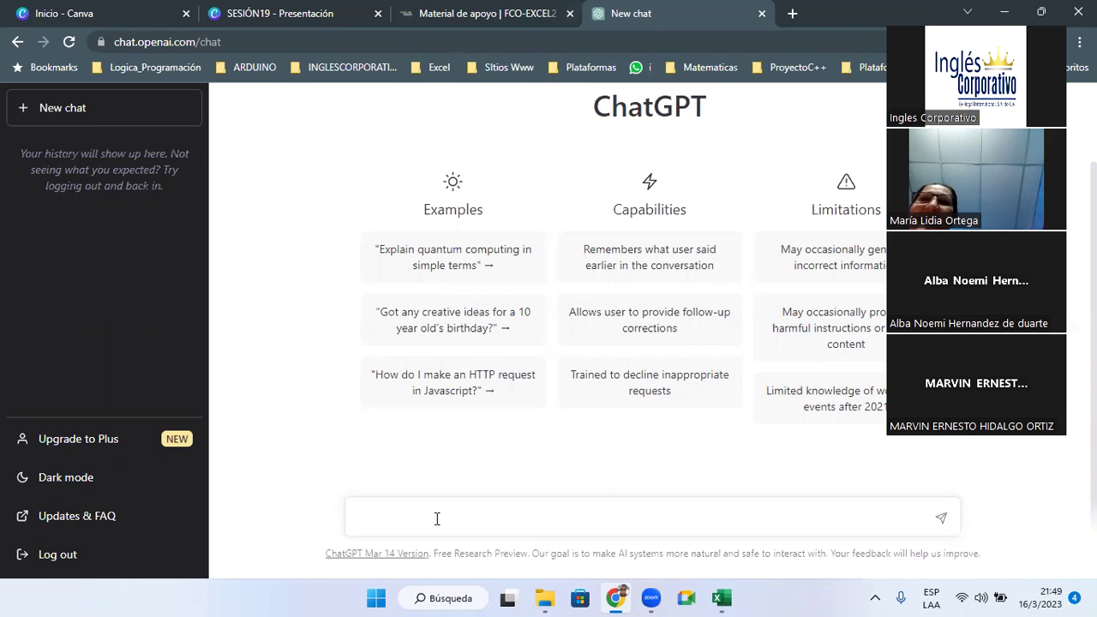
- Ask ChatGPT "quien descubrio america y en que año", and switch its interface to dark mode
{"action": "type", "text": "quien desc"}
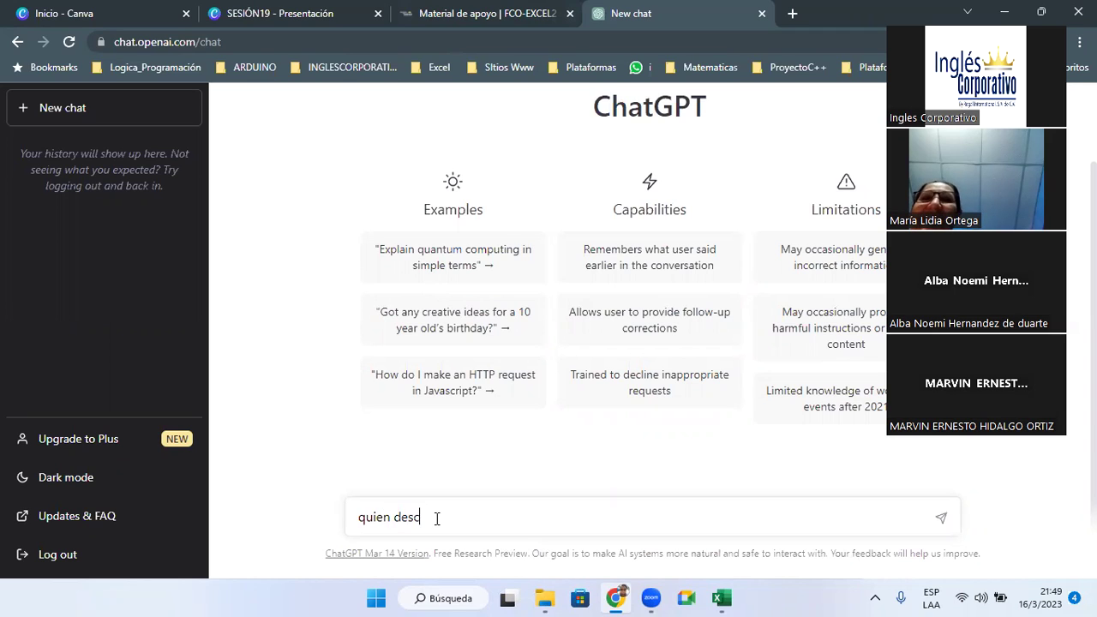
{"action": "type", "text": "ubrio ame"}
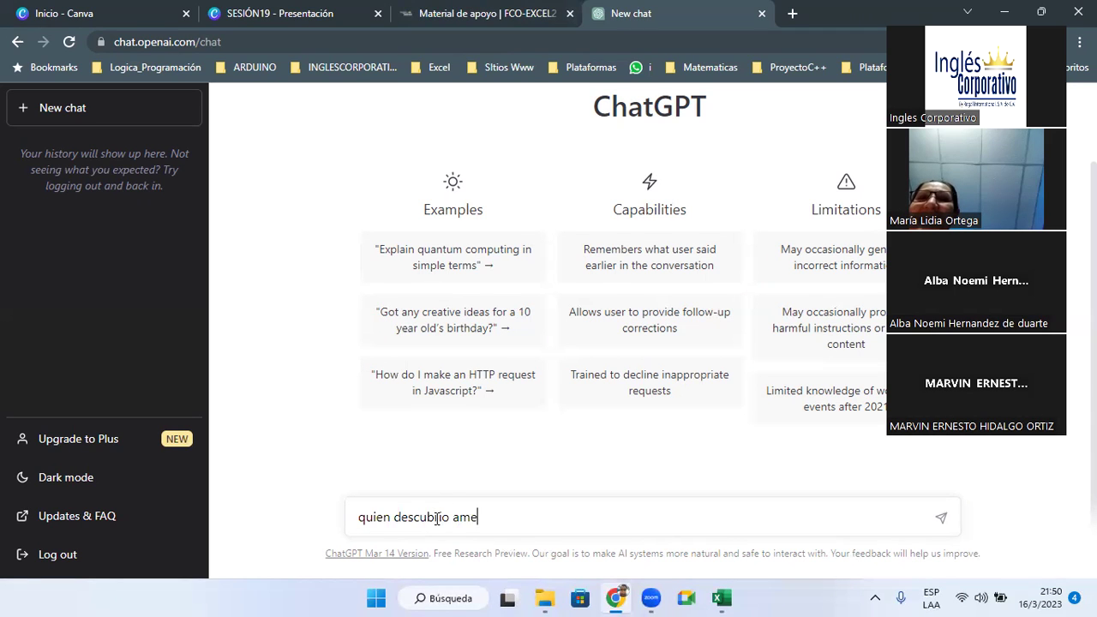
{"action": "type", "text": "rica y en que año"}
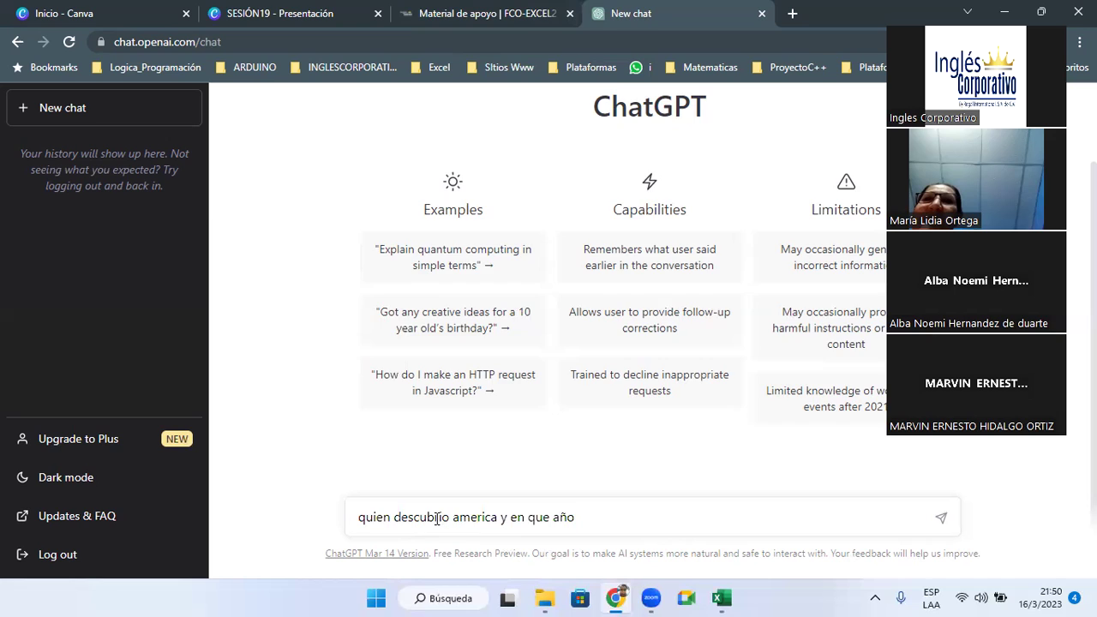
{"action": "key", "text": "Return"}
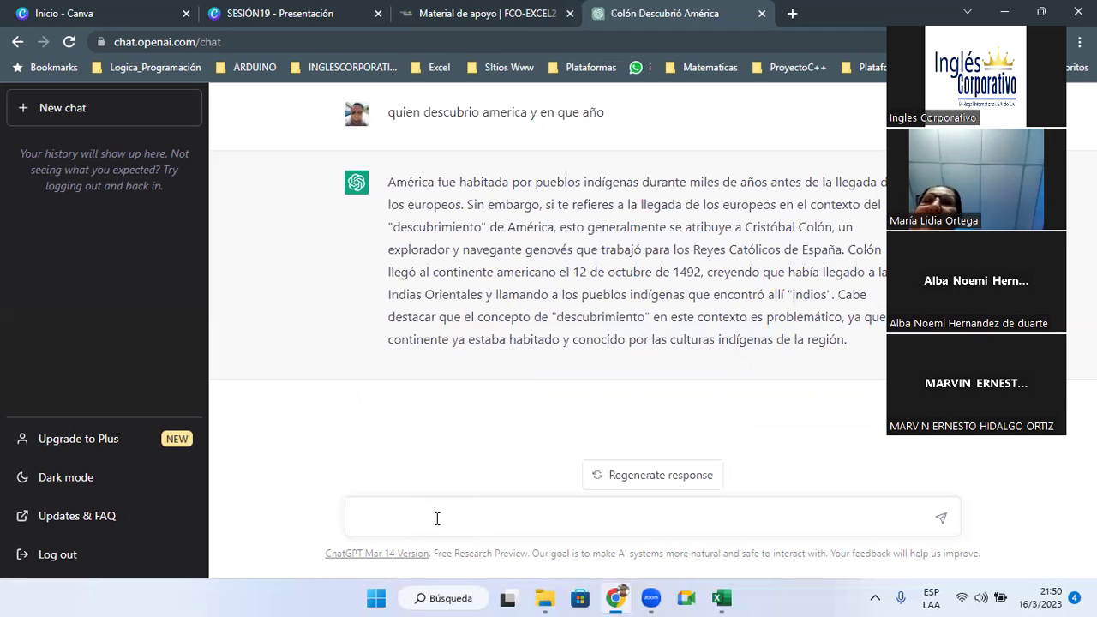
{"action": "left_click", "coordinate": [66, 484]}
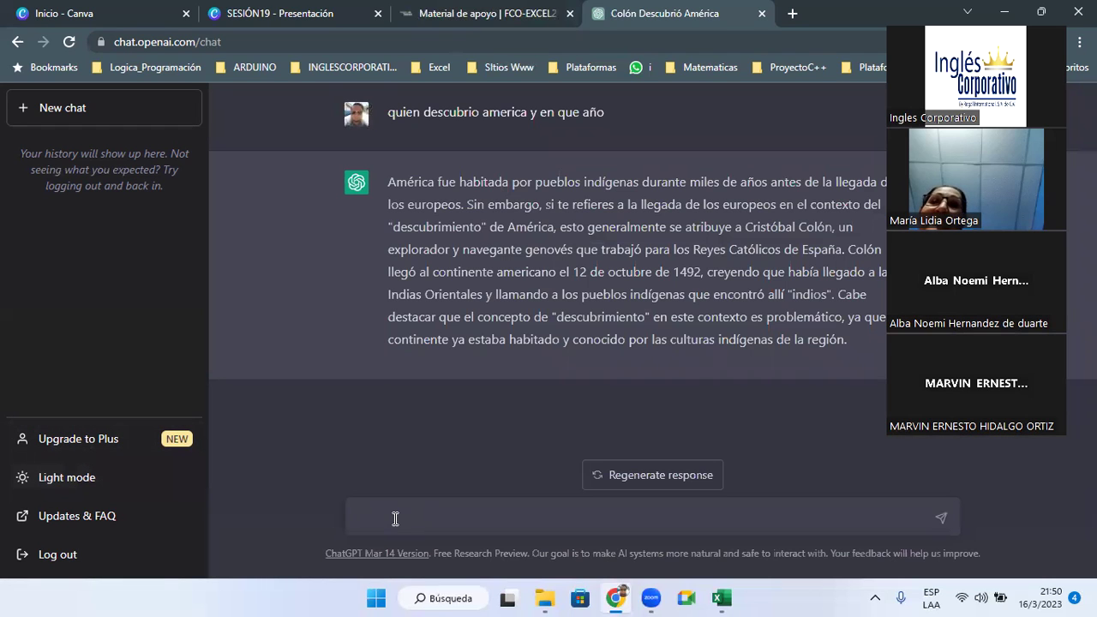
- Ask ChatGPT for "codigo de programacion en c++ para usar usuario y contraseña"
{"action": "type", "text": "codigo de pro"}
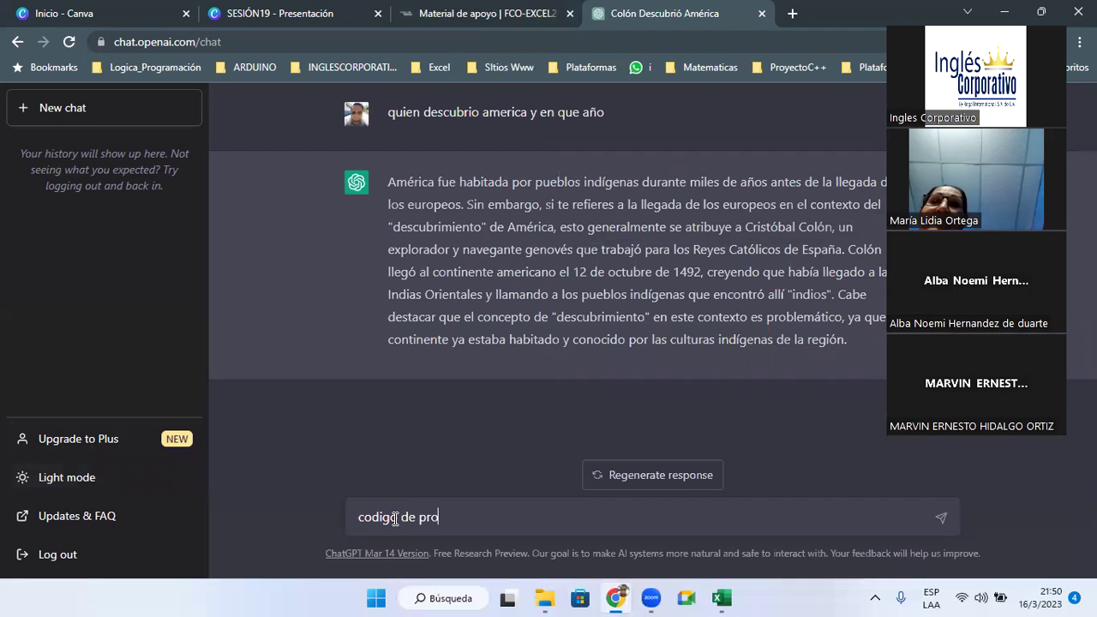
{"action": "type", "text": "gramacion en c"}
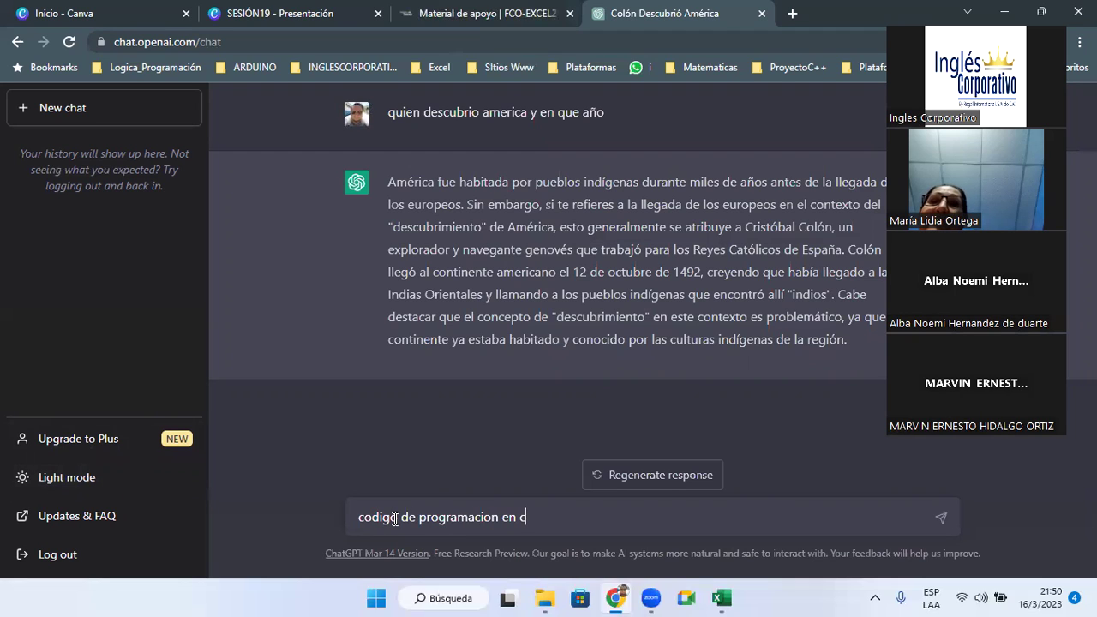
{"action": "type", "text": "++ para i"}
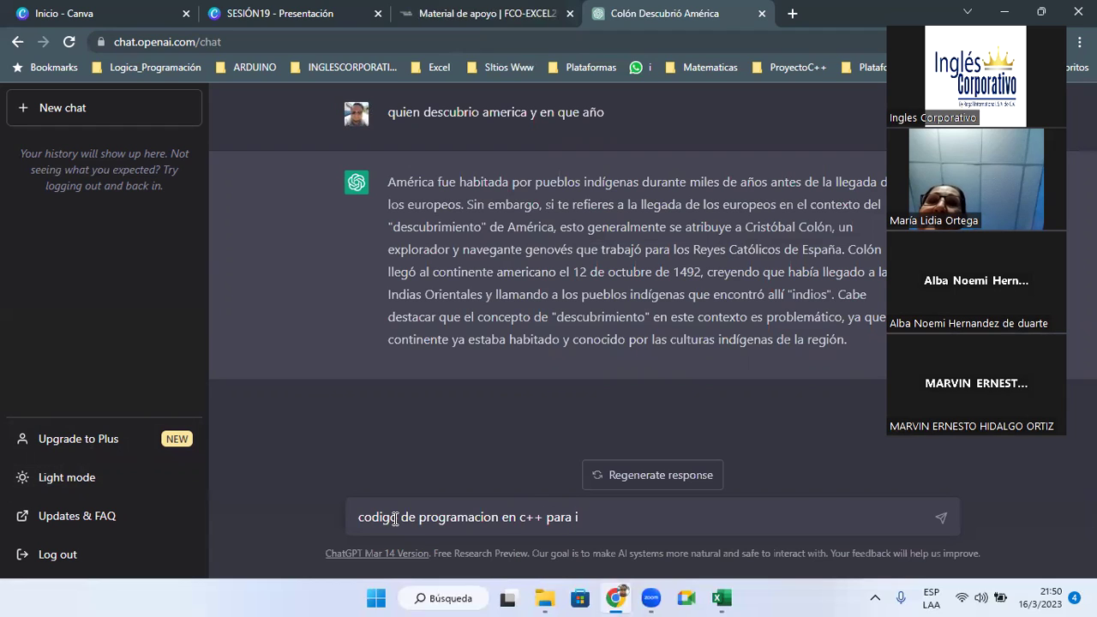
{"action": "type", "text": "dentif"}
{"action": "key", "text": "BackSpace"}
{"action": "key", "text": "BackSpace"}
{"action": "key", "text": "BackSpace"}
{"action": "key", "text": "BackSpace"}
{"action": "key", "text": "BackSpace"}
{"action": "key", "text": "BackSpace"}
{"action": "key", "text": "BackSpace"}
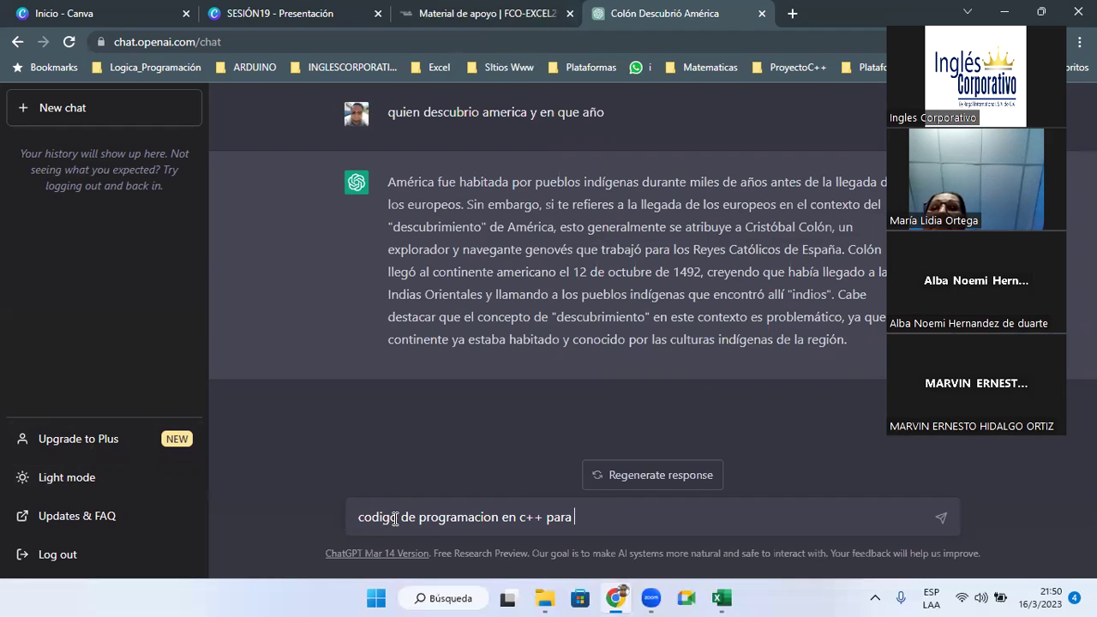
{"action": "type", "text": "usar"}
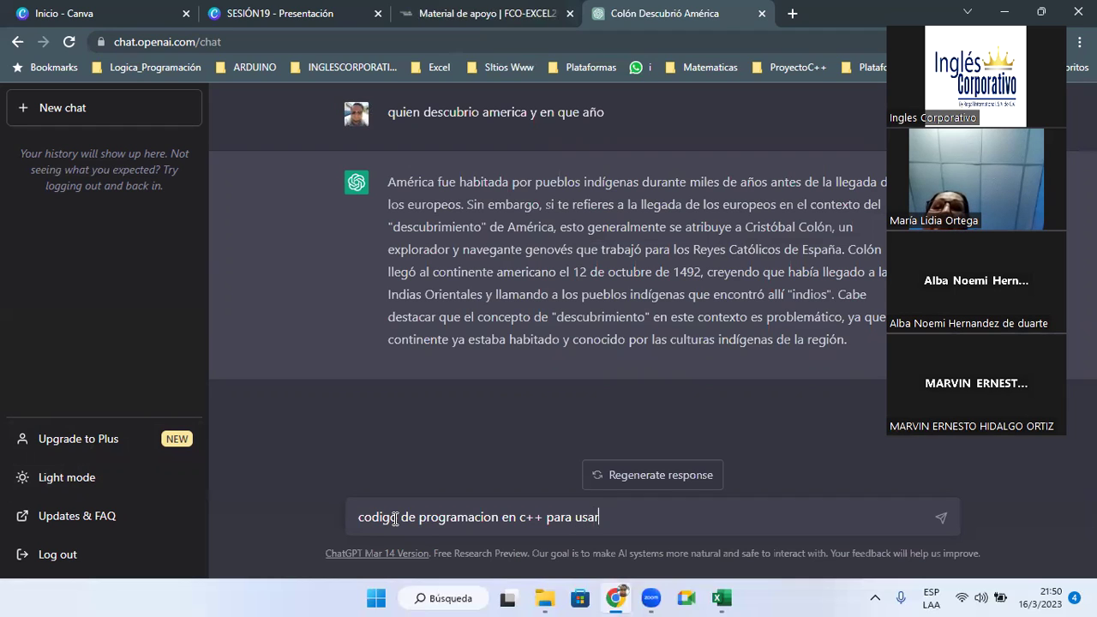
{"action": "type", "text": " usuario y contraseña"}
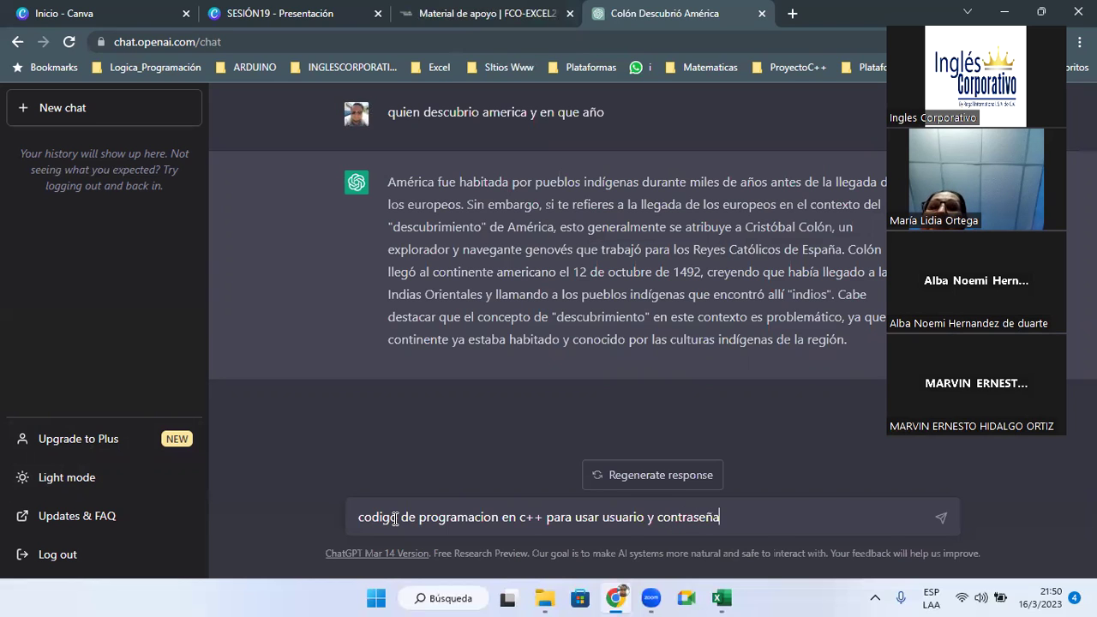
{"action": "key", "text": "Return"}
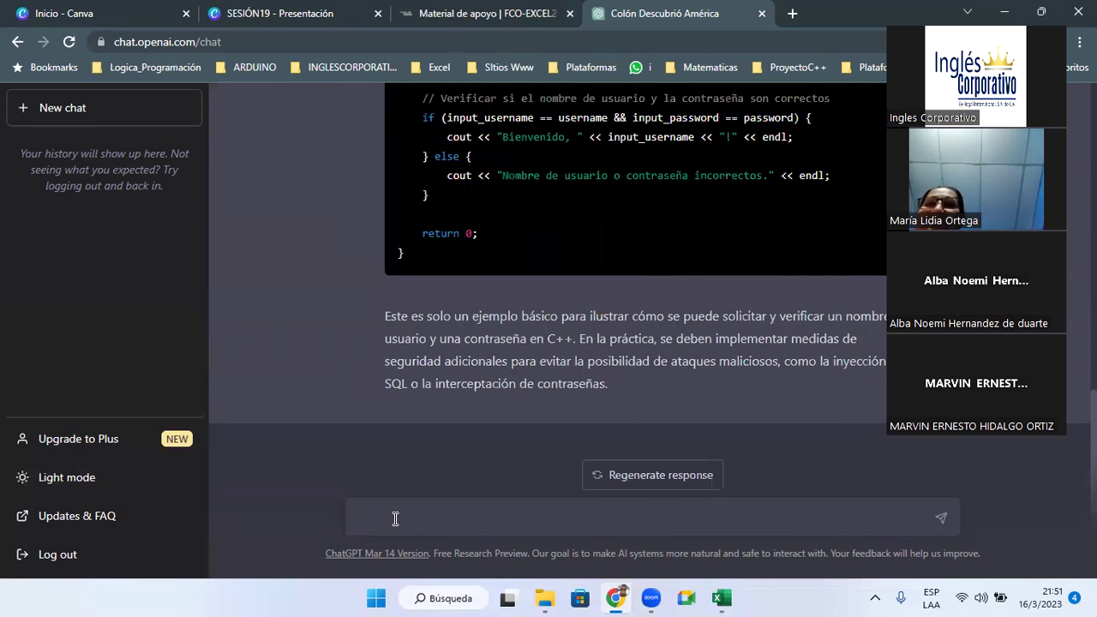
{"action": "left_click", "coordinate": [403, 517]}
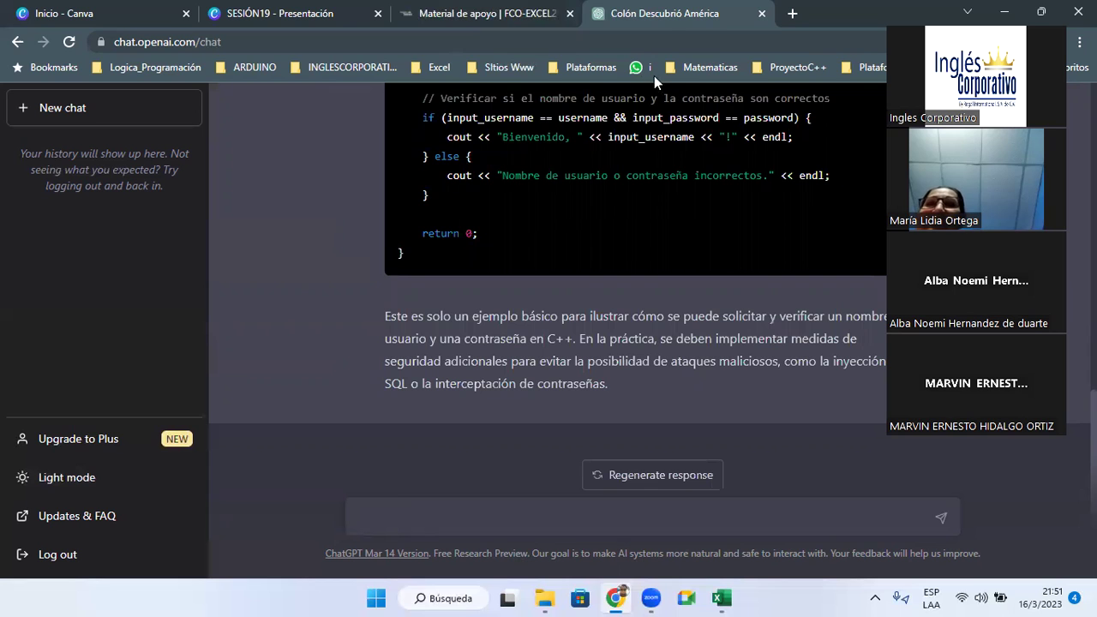
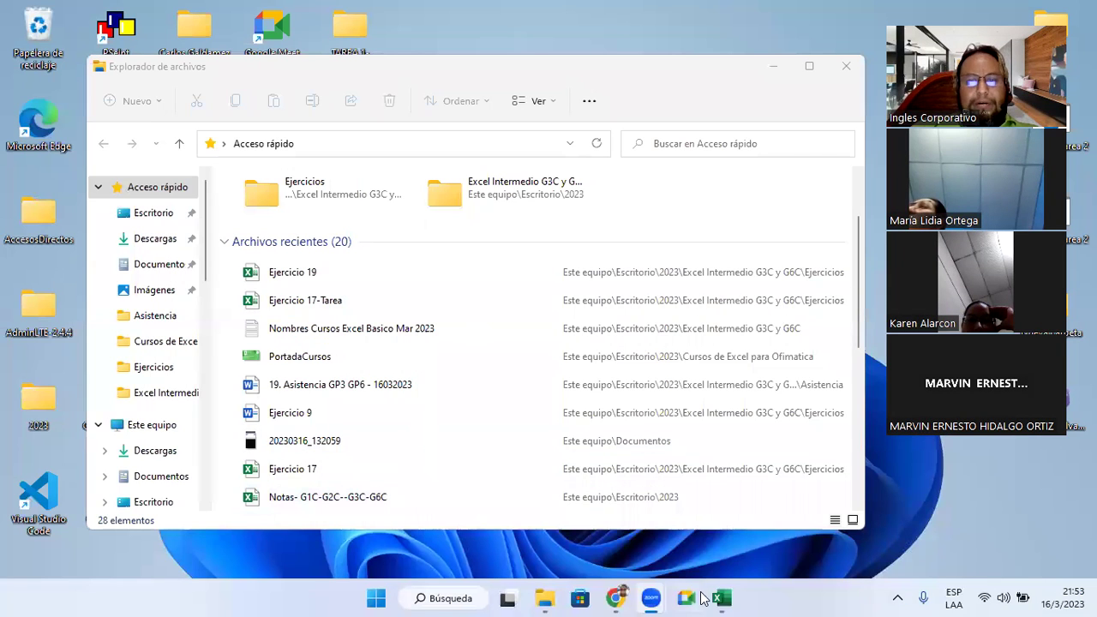
- Switch back to the Ejercicio 17-Tarea workbook in Excel
{"action": "left_click", "coordinate": [725, 599]}
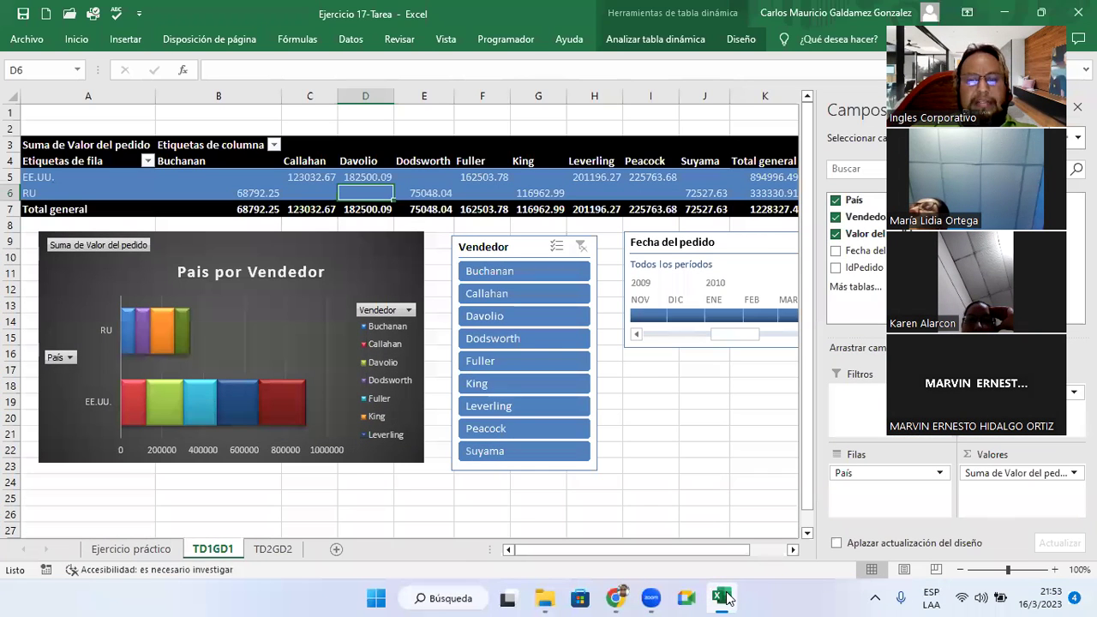
- Review the pivot table assignments on the Ejercicio práctico sheet, the País por Vendedor report on TD1GD1, and the TD2GD2 sheet
{"action": "left_click", "coordinate": [275, 549]}
{"action": "left_click", "coordinate": [134, 548]}
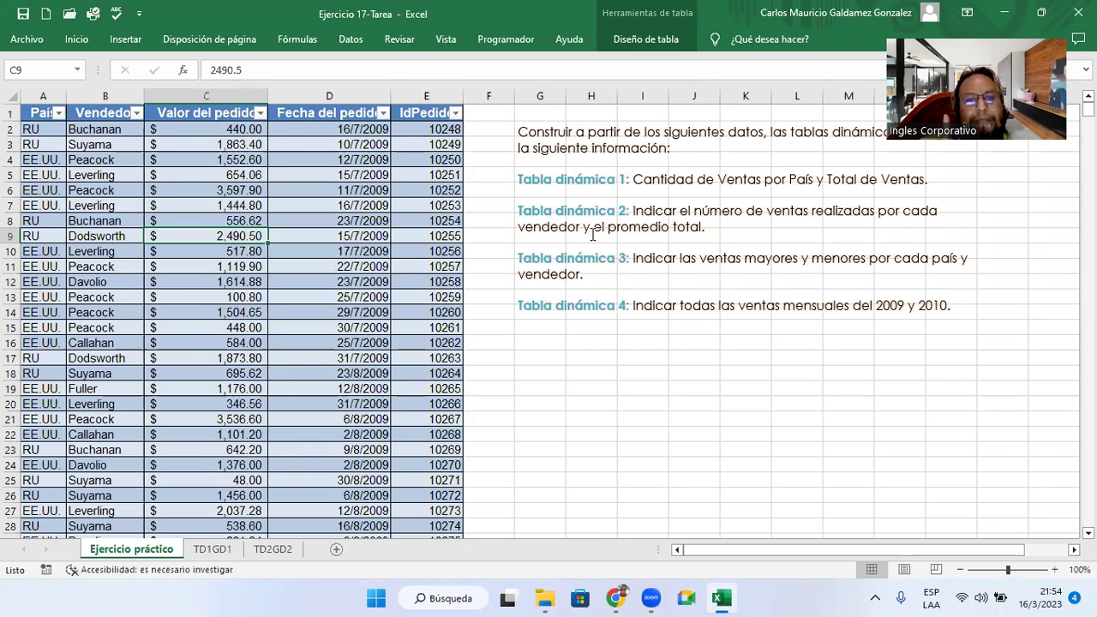
{"action": "left_click", "coordinate": [244, 276]}
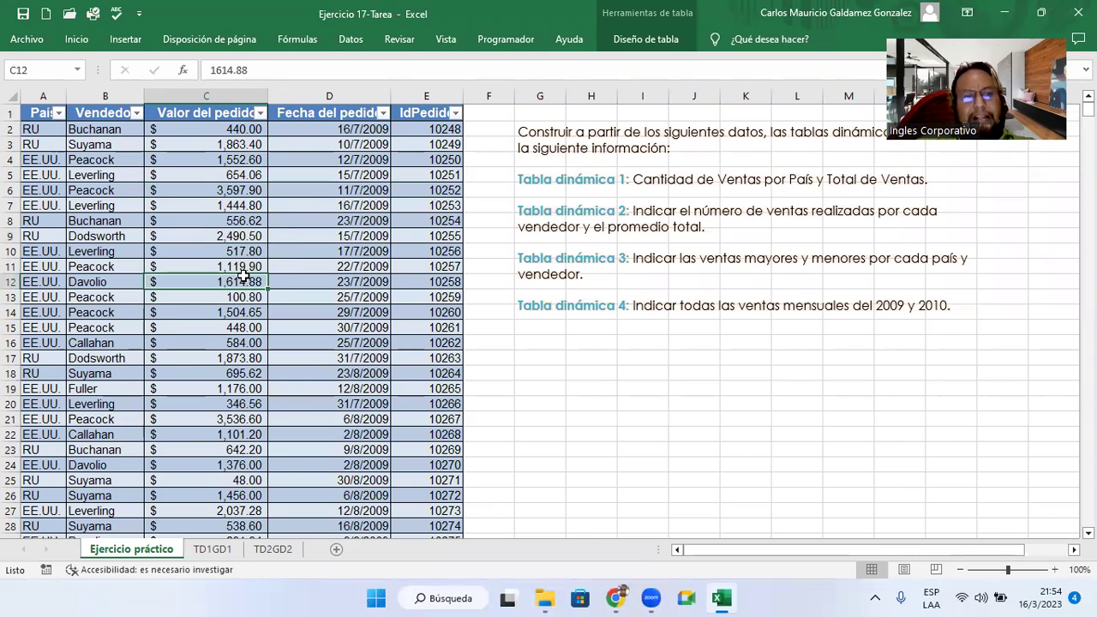
{"action": "left_click", "coordinate": [287, 555]}
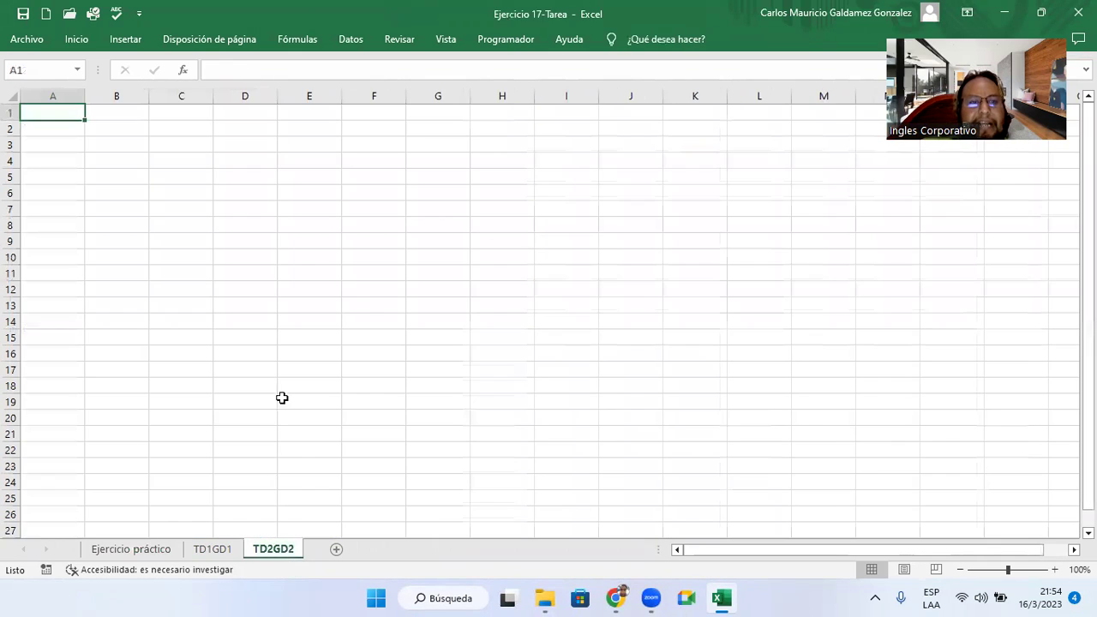
{"action": "left_click", "coordinate": [214, 550]}
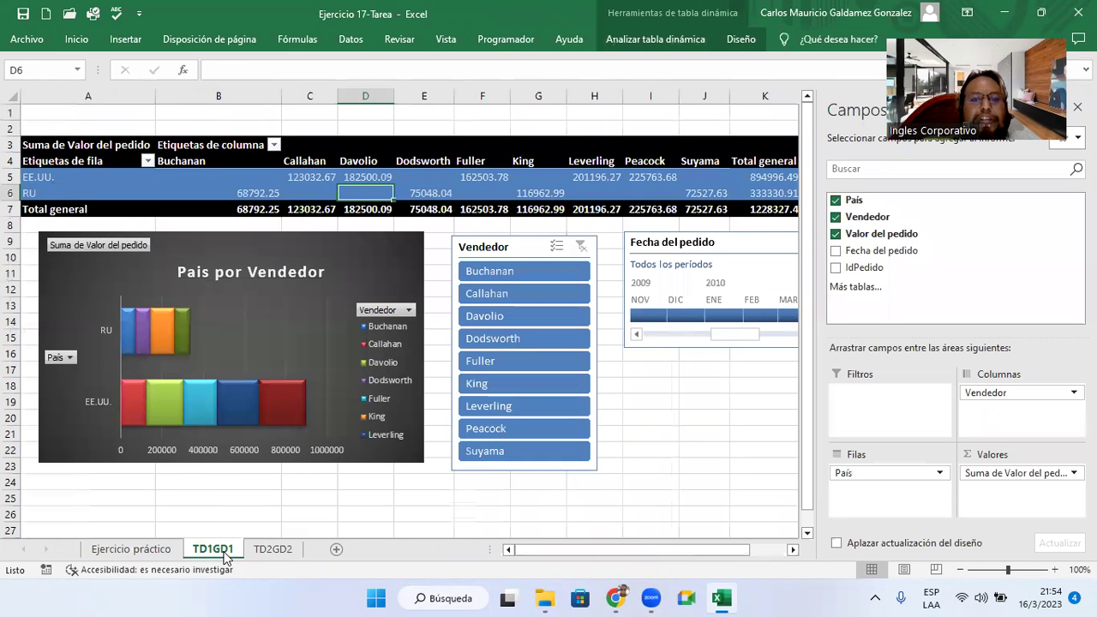
{"action": "left_click", "coordinate": [642, 412]}
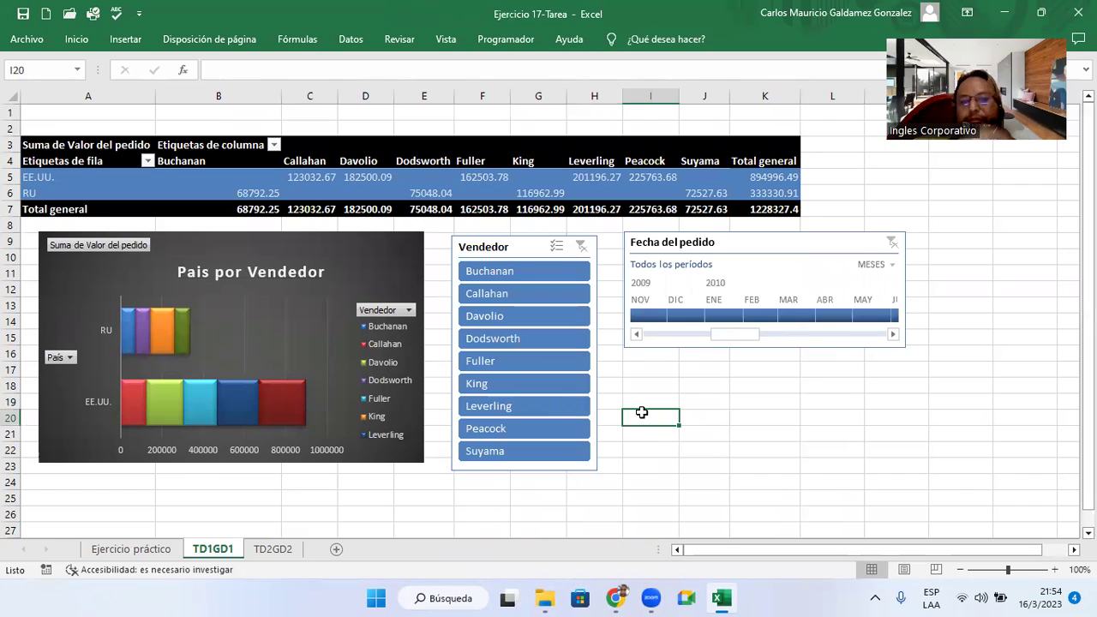
{"action": "left_click", "coordinate": [388, 264]}
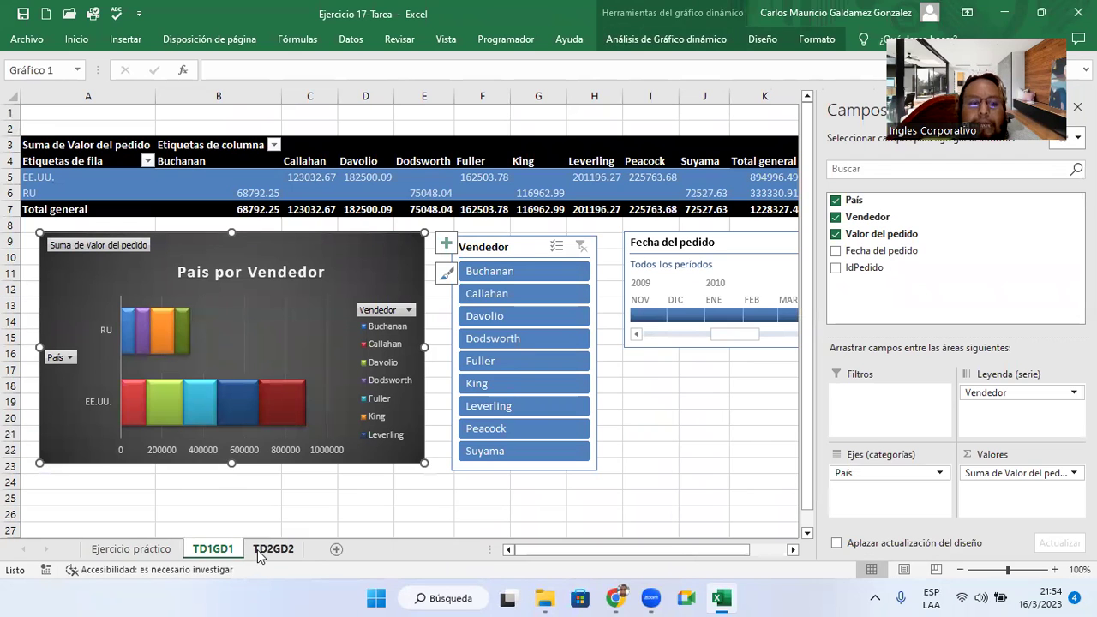
{"action": "left_click", "coordinate": [137, 557]}
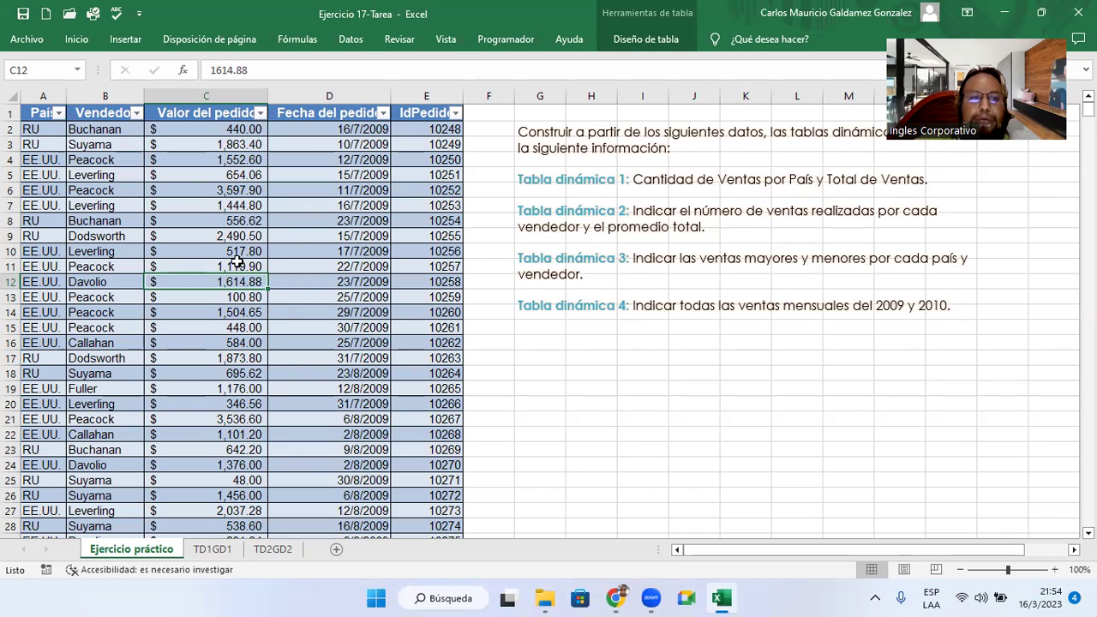
{"action": "left_click", "coordinate": [304, 293]}
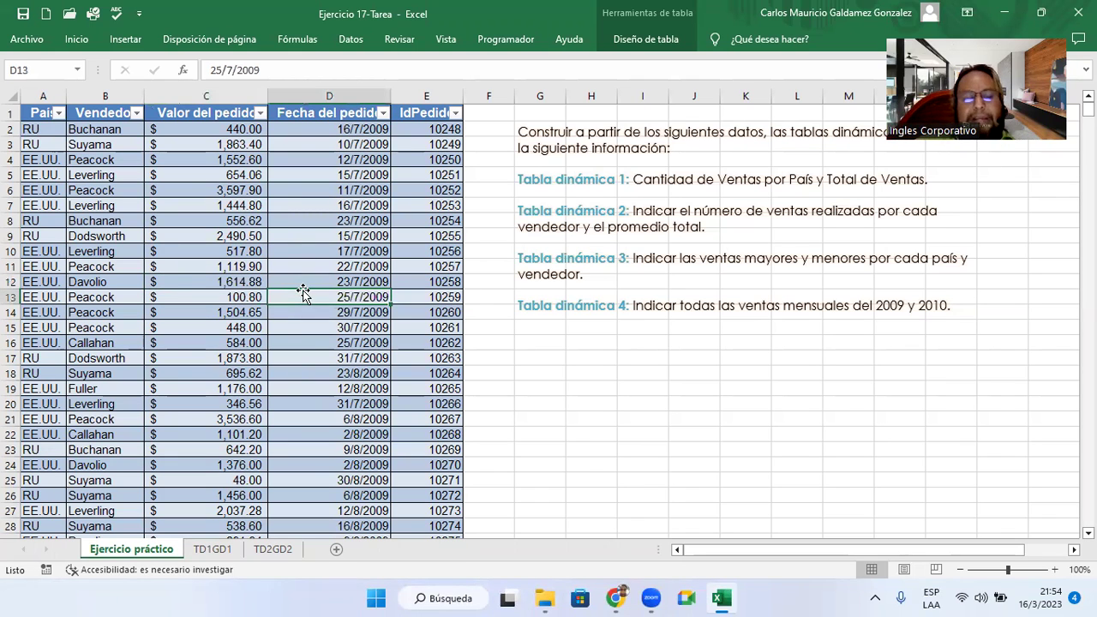
{"action": "left_click", "coordinate": [204, 554]}
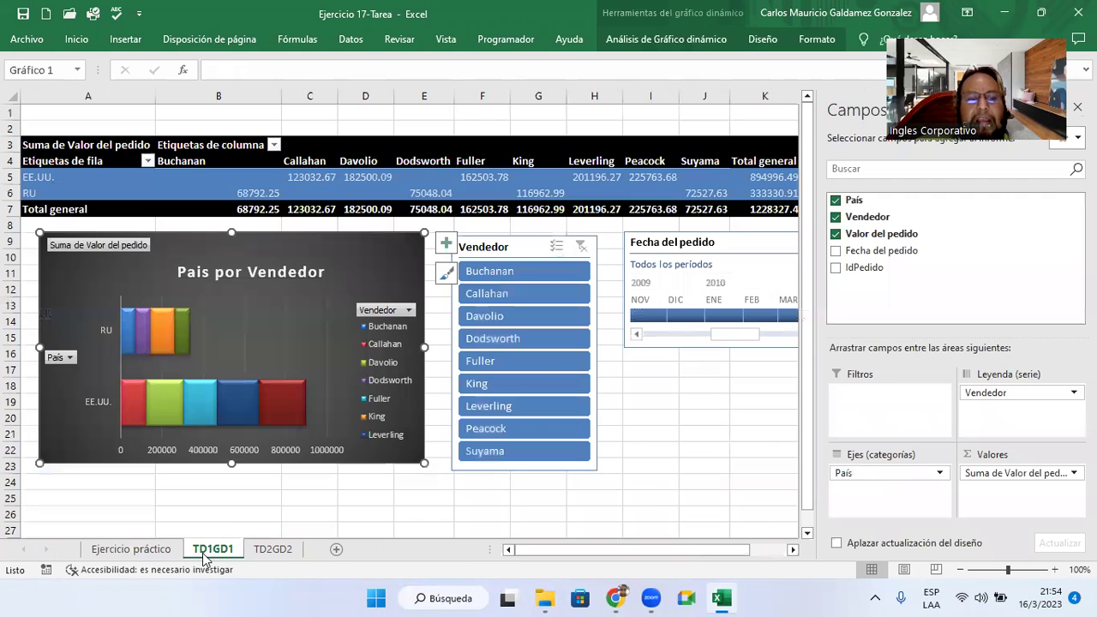
{"action": "left_click", "coordinate": [376, 482]}
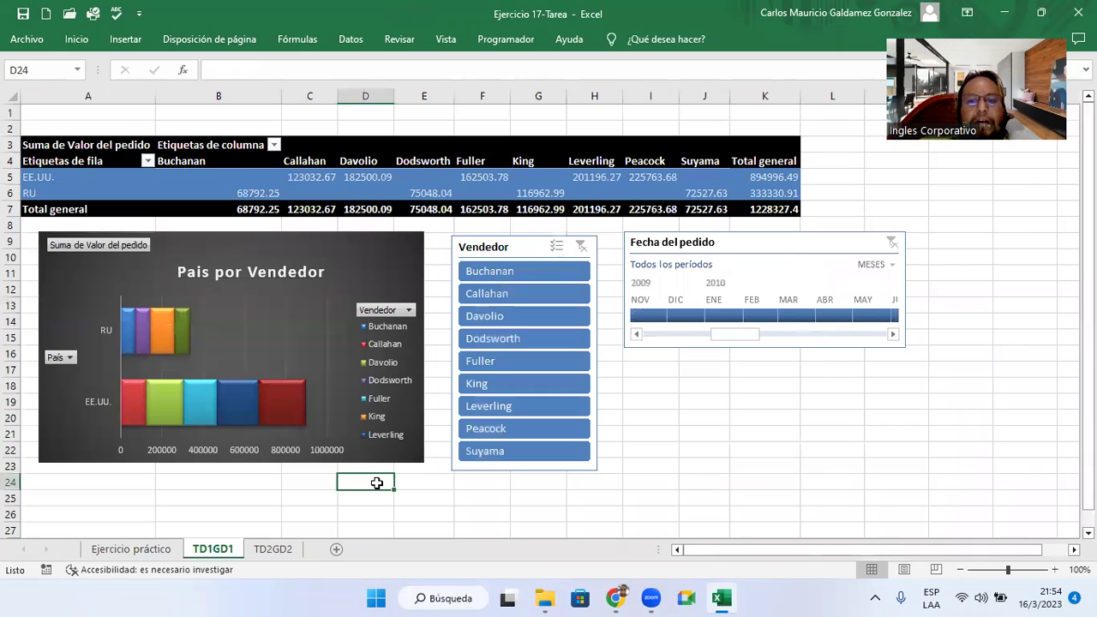
{"action": "left_click", "coordinate": [274, 549]}
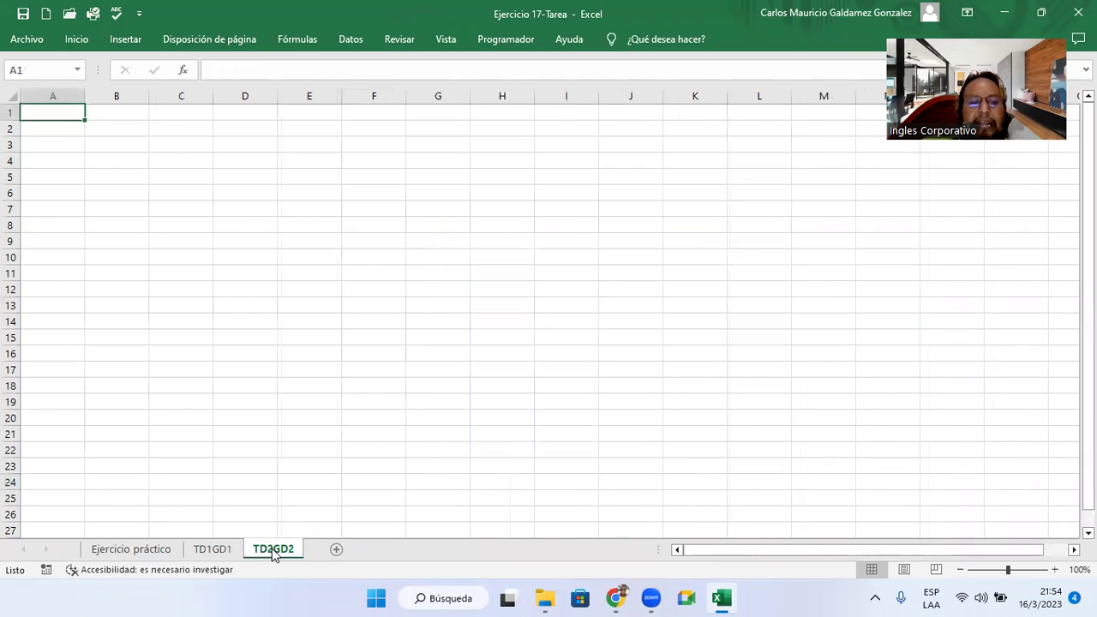
{"action": "left_click", "coordinate": [271, 311]}
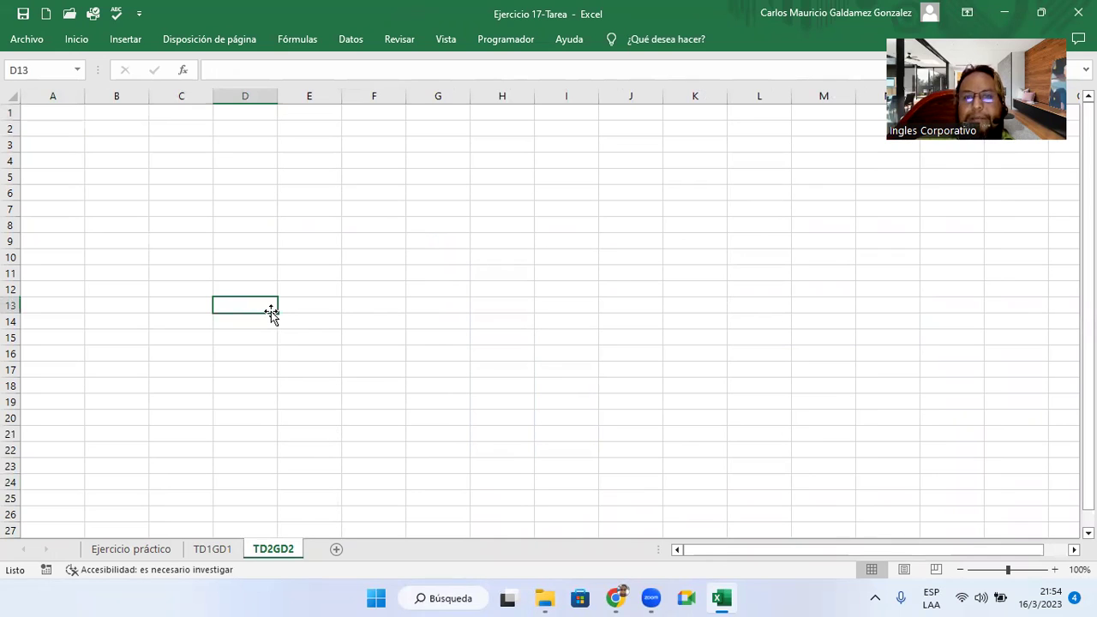
{"action": "left_click", "coordinate": [211, 550]}
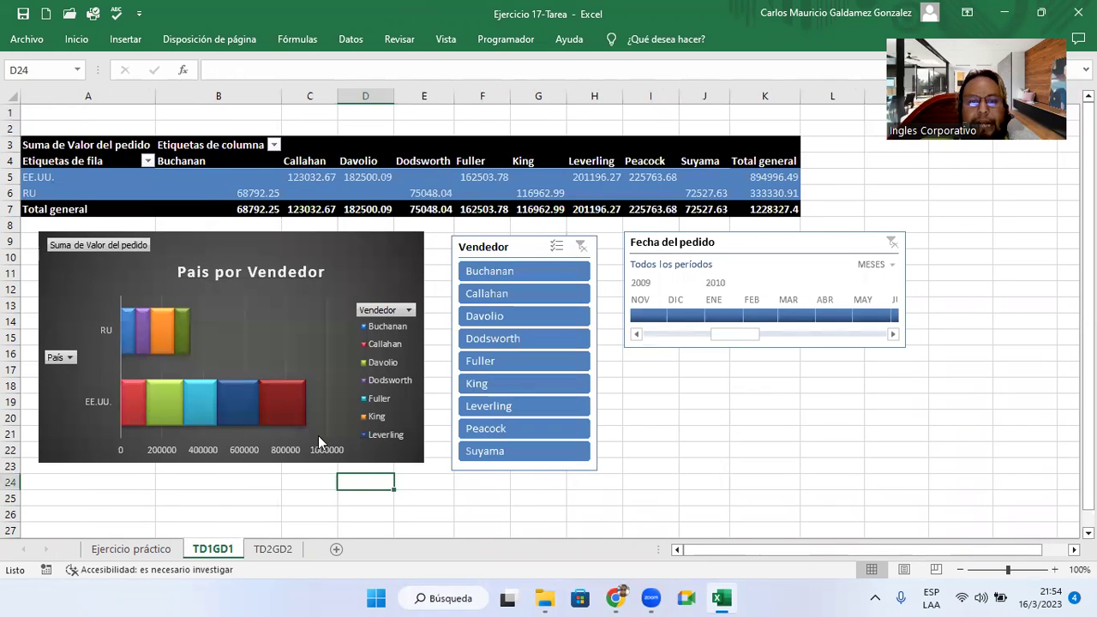
{"action": "left_click", "coordinate": [289, 483]}
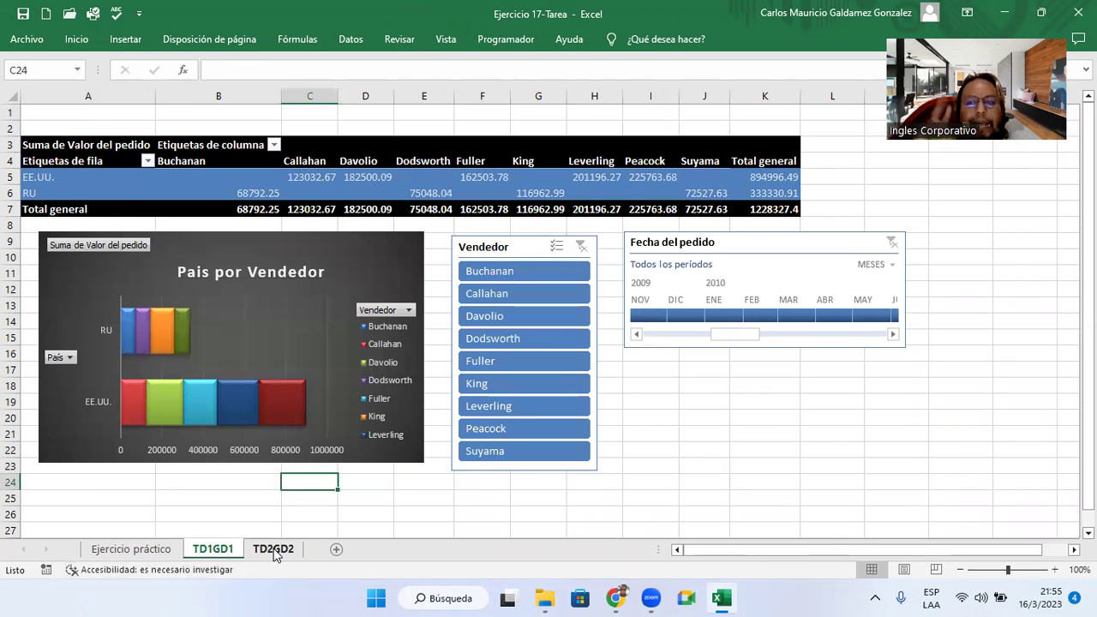
{"action": "double_click", "coordinate": [219, 549]}
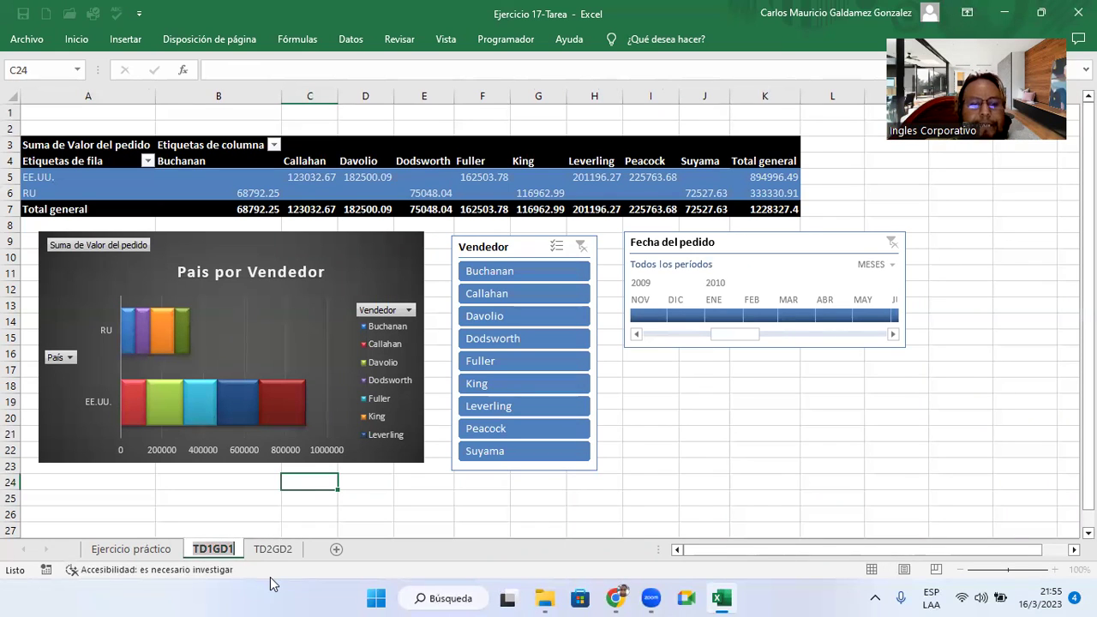
{"action": "key", "text": "BackSpace"}
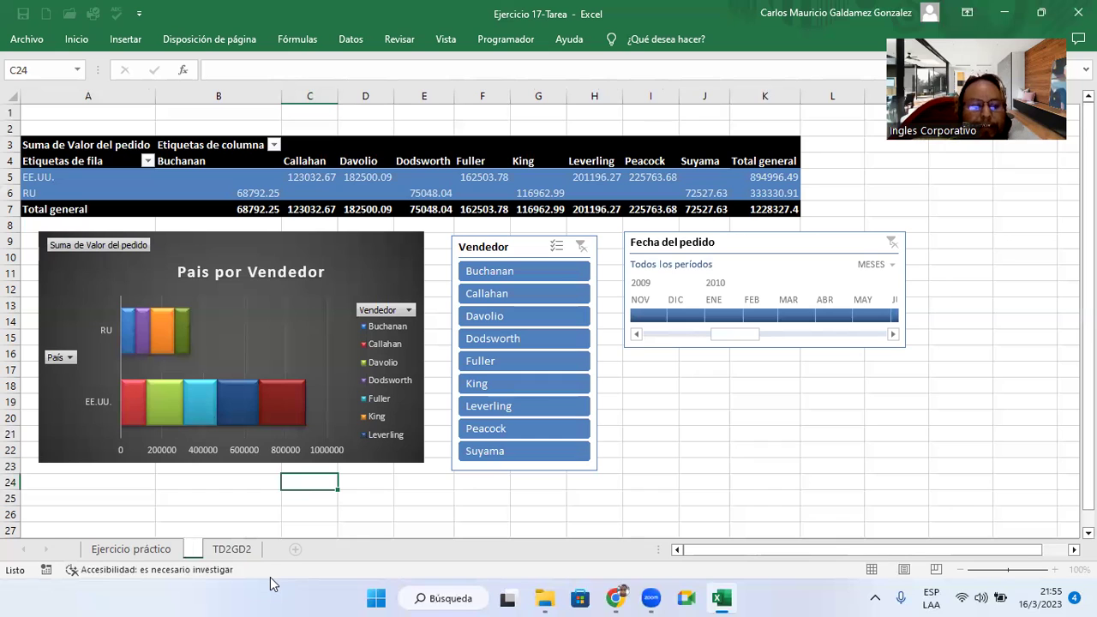
{"action": "key", "text": "Escape"}
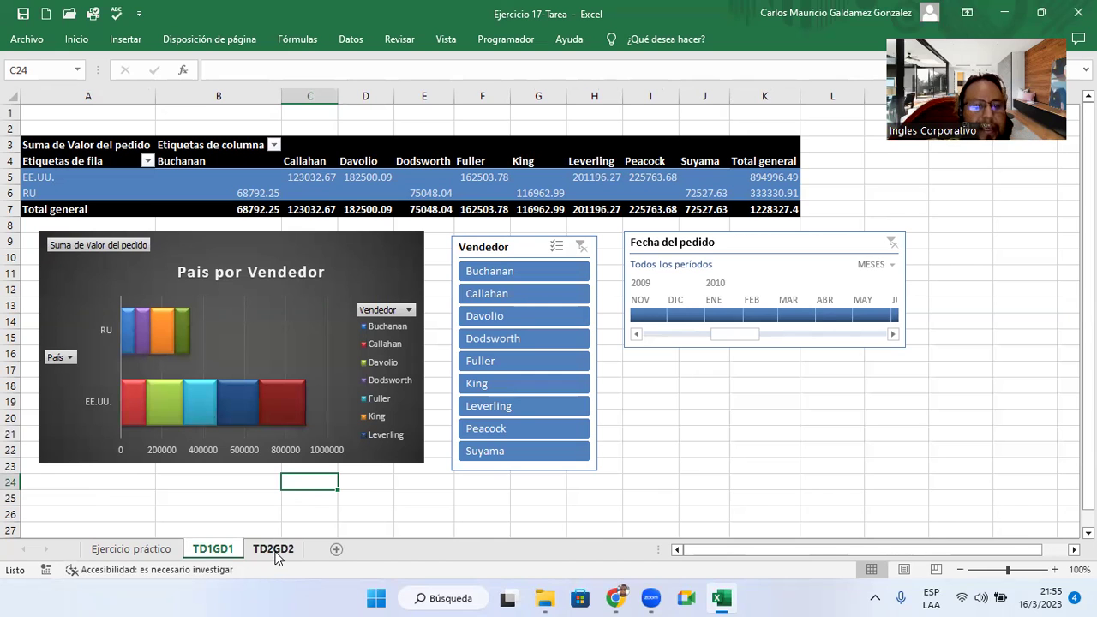
{"action": "right_click", "coordinate": [274, 551]}
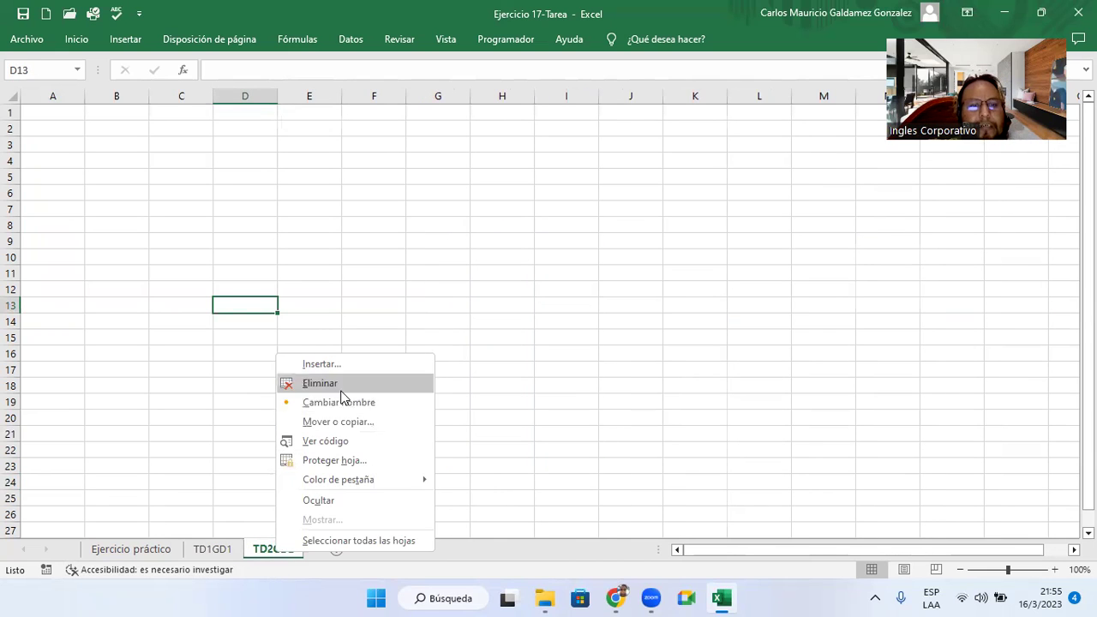
{"action": "left_click", "coordinate": [348, 407]}
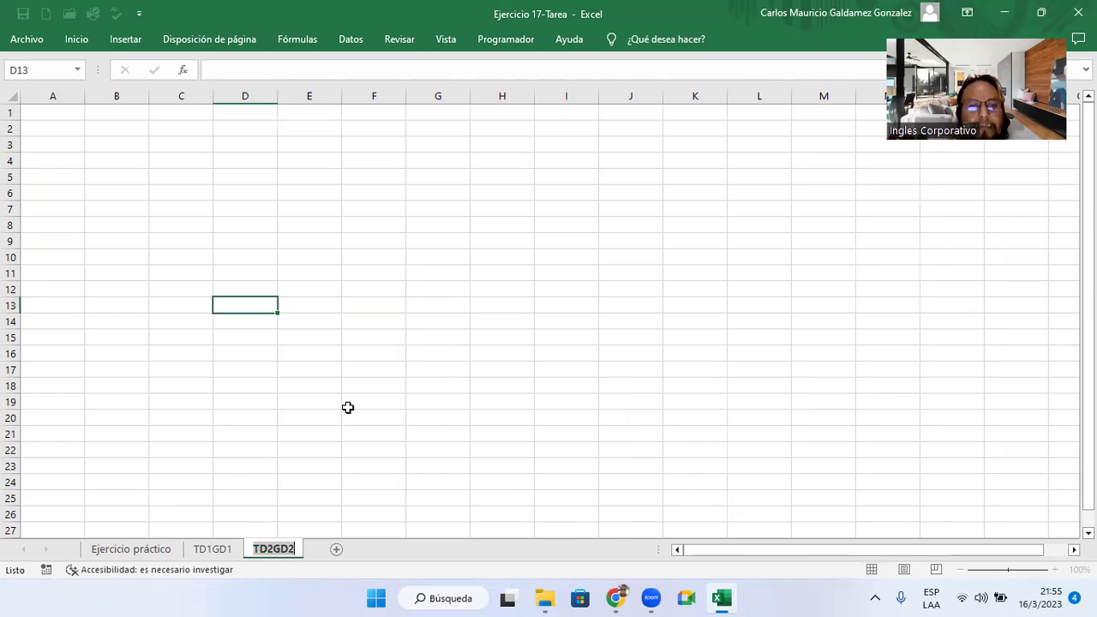
{"action": "key", "text": "Return"}
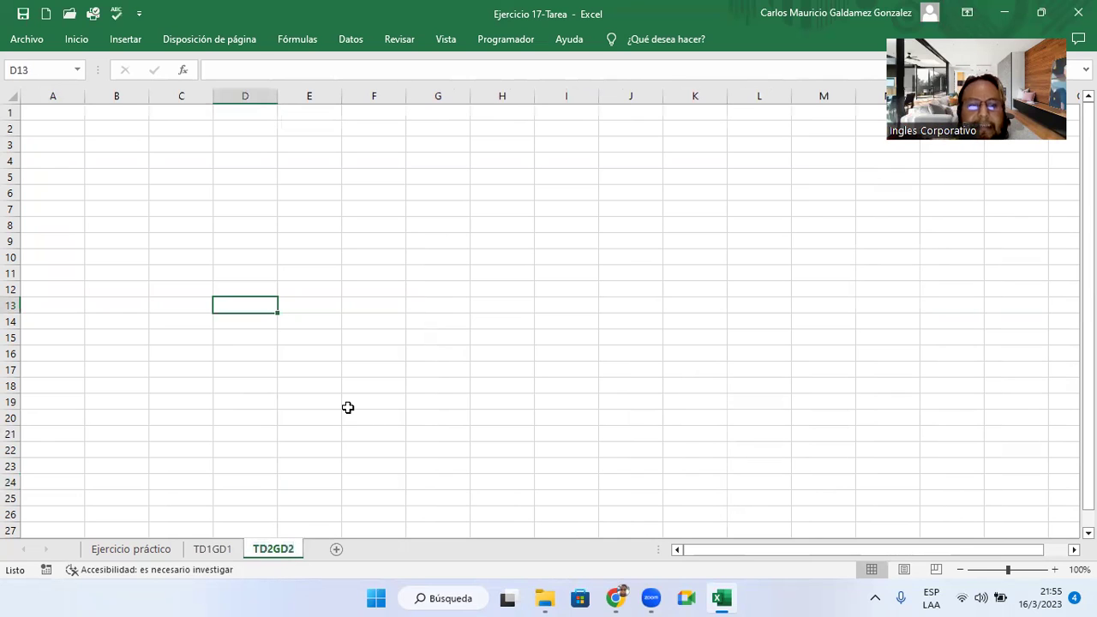
- Colour the Ejercicio práctico sheet tab dark blue and the TD1GD1 sheet tab orange
{"action": "right_click", "coordinate": [156, 558]}
{"action": "mouse_move", "coordinate": [249, 485]}
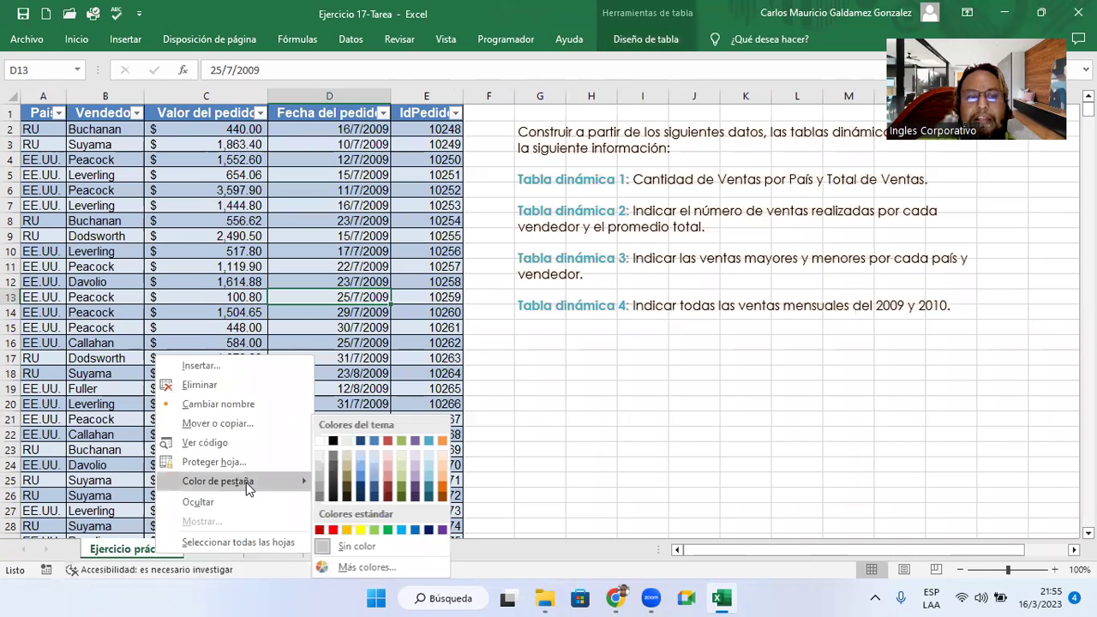
{"action": "left_click", "coordinate": [367, 445]}
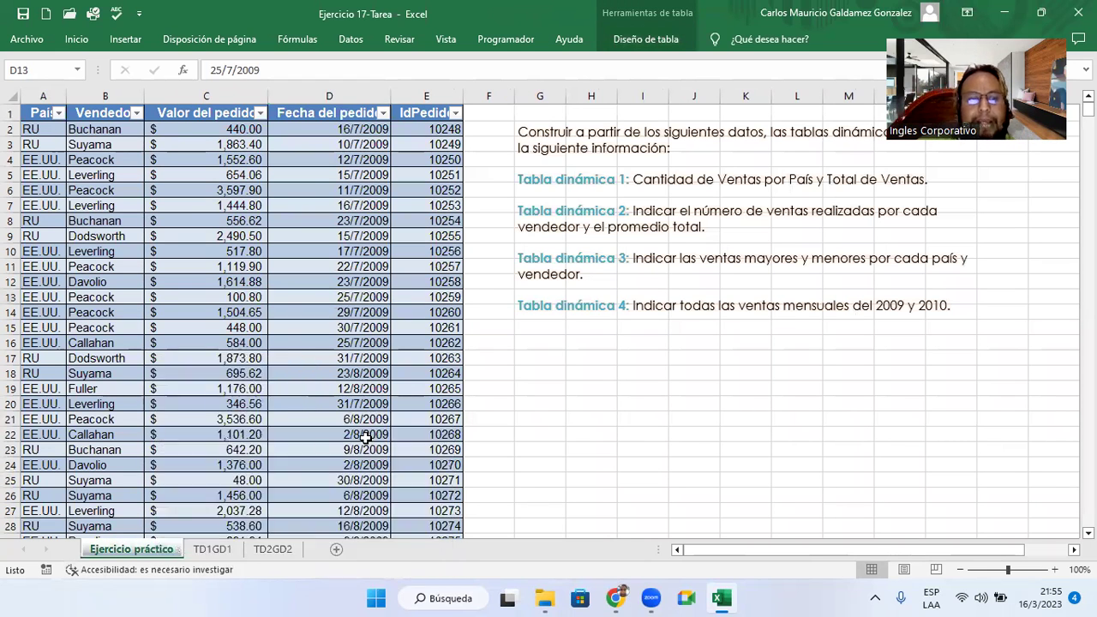
{"action": "right_click", "coordinate": [215, 548]}
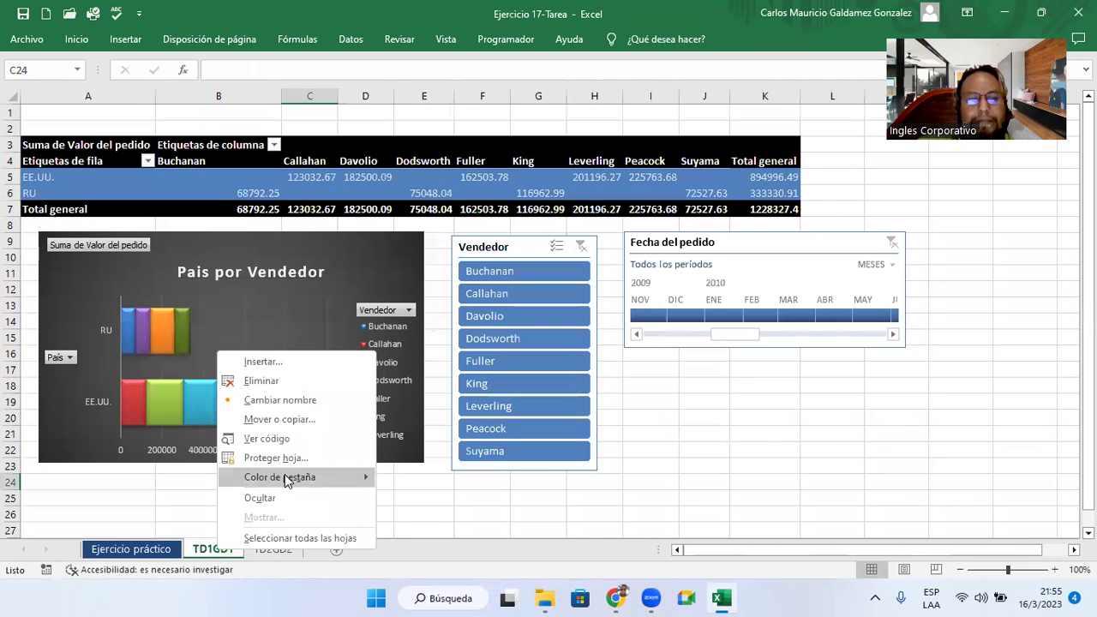
{"action": "mouse_move", "coordinate": [309, 477]}
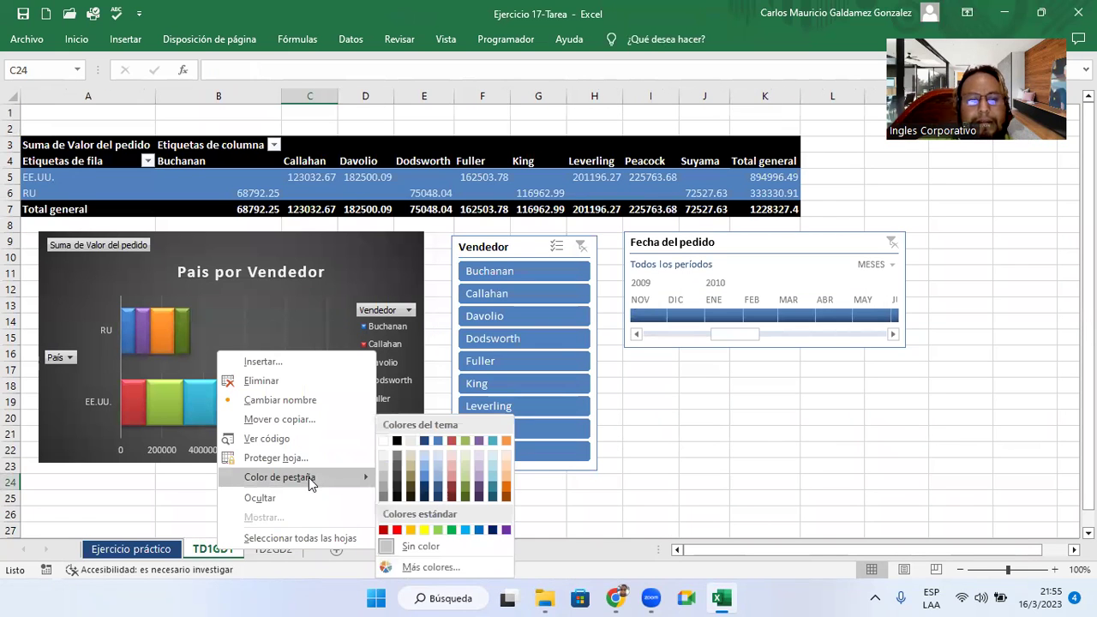
{"action": "left_click", "coordinate": [412, 531]}
- Colour the TD2GD2 sheet tab dark purple and check the tab colours from the other sheets
{"action": "left_click", "coordinate": [281, 549]}
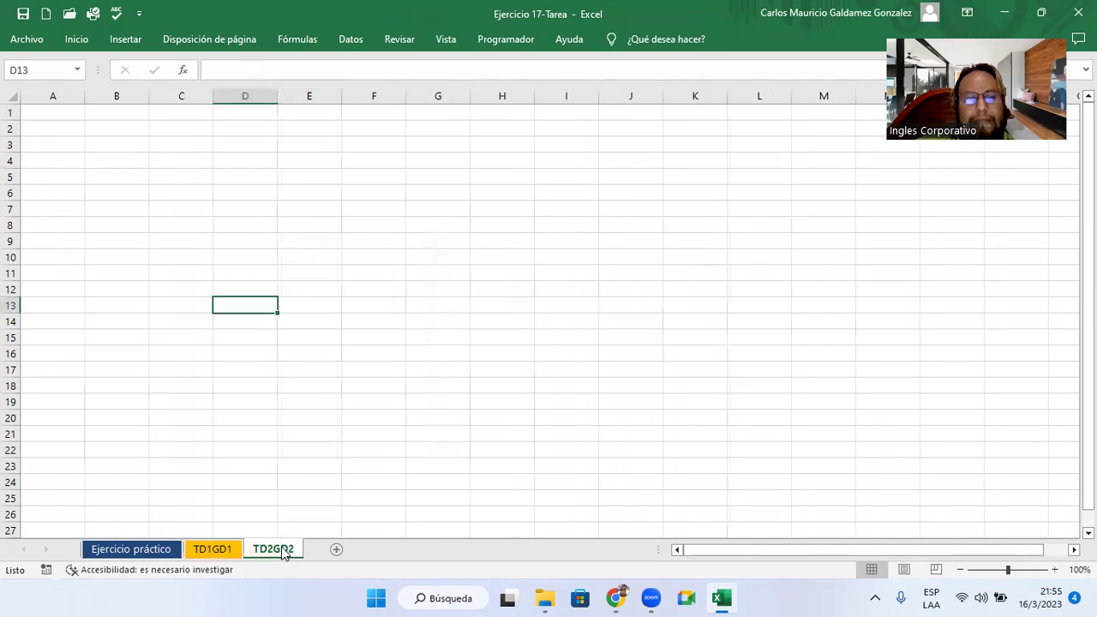
{"action": "right_click", "coordinate": [283, 550]}
{"action": "mouse_move", "coordinate": [360, 475]}
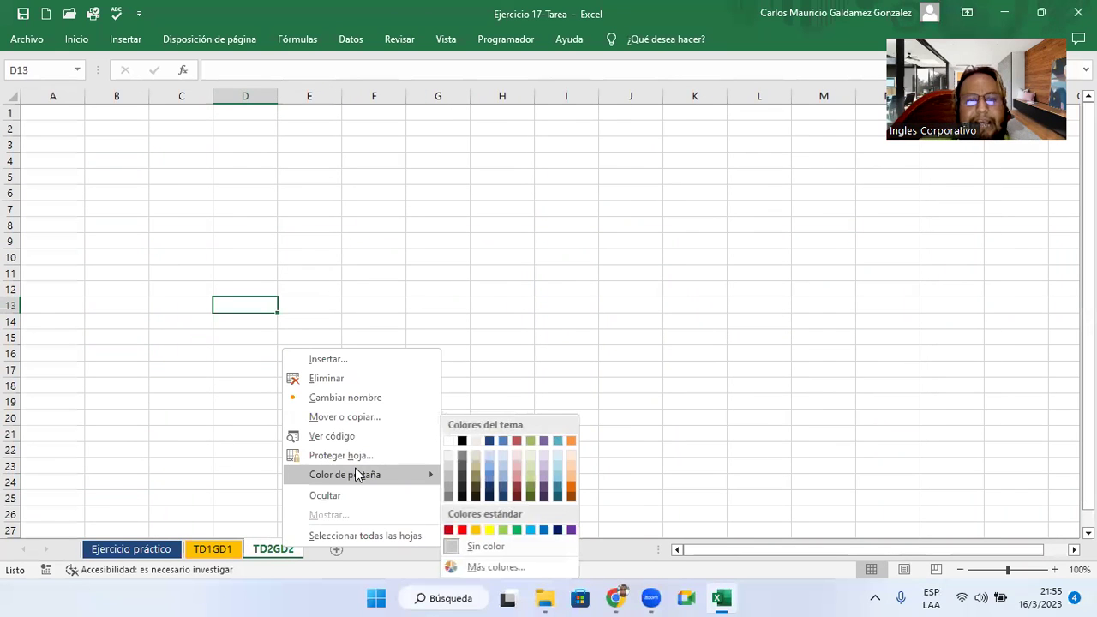
{"action": "left_click", "coordinate": [543, 488]}
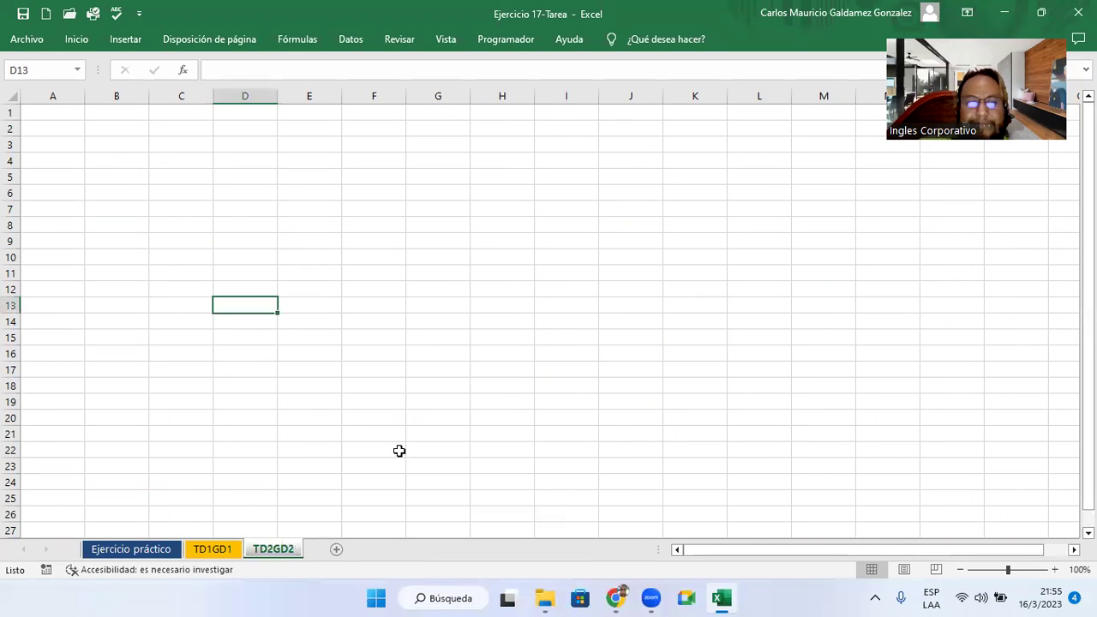
{"action": "left_click", "coordinate": [306, 402]}
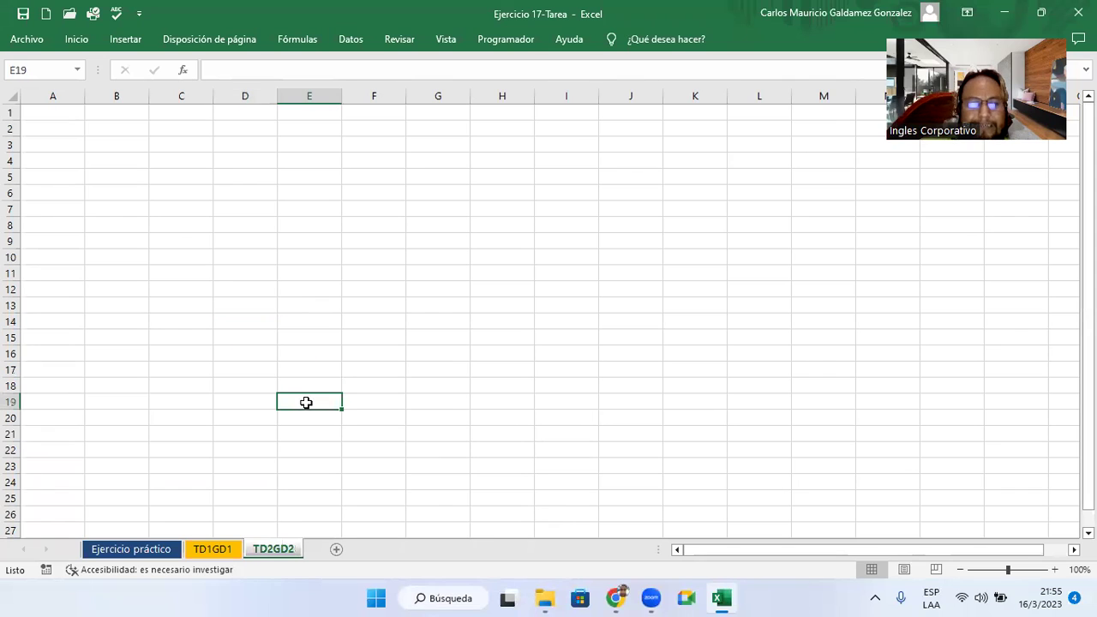
{"action": "left_click", "coordinate": [211, 549]}
{"action": "left_click", "coordinate": [161, 551]}
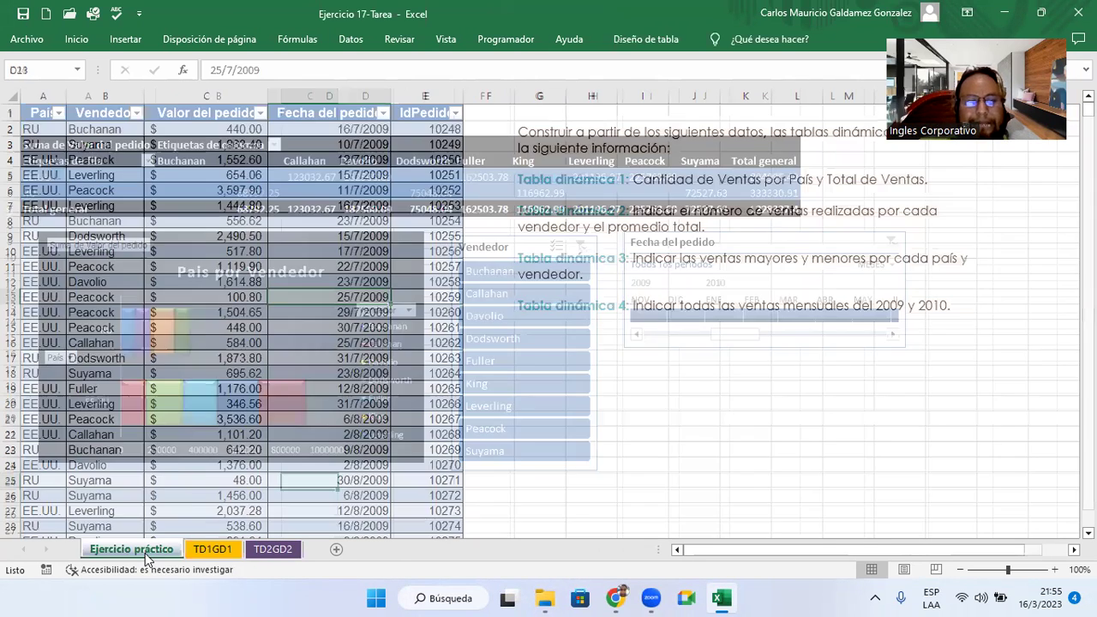
{"action": "left_click", "coordinate": [214, 553]}
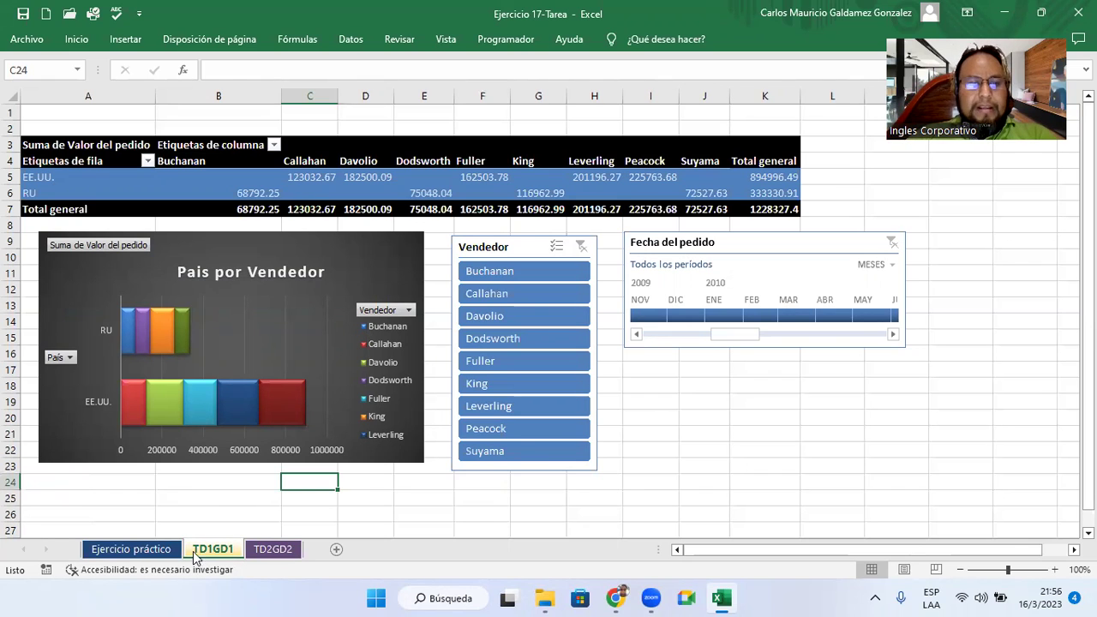
{"action": "left_click", "coordinate": [256, 555]}
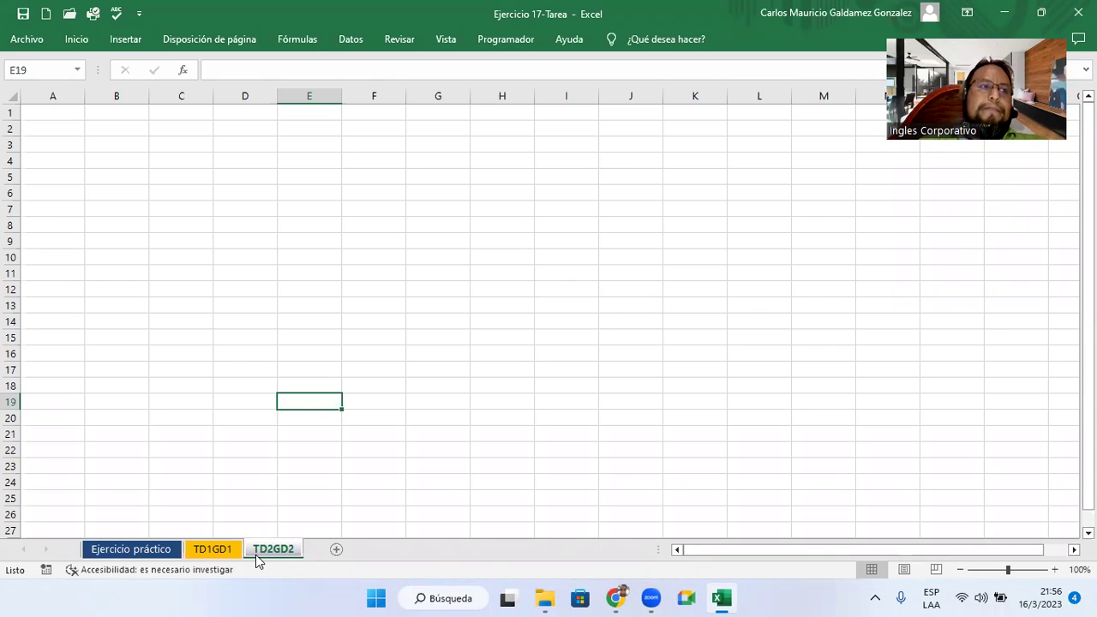
{"action": "left_click", "coordinate": [212, 551]}
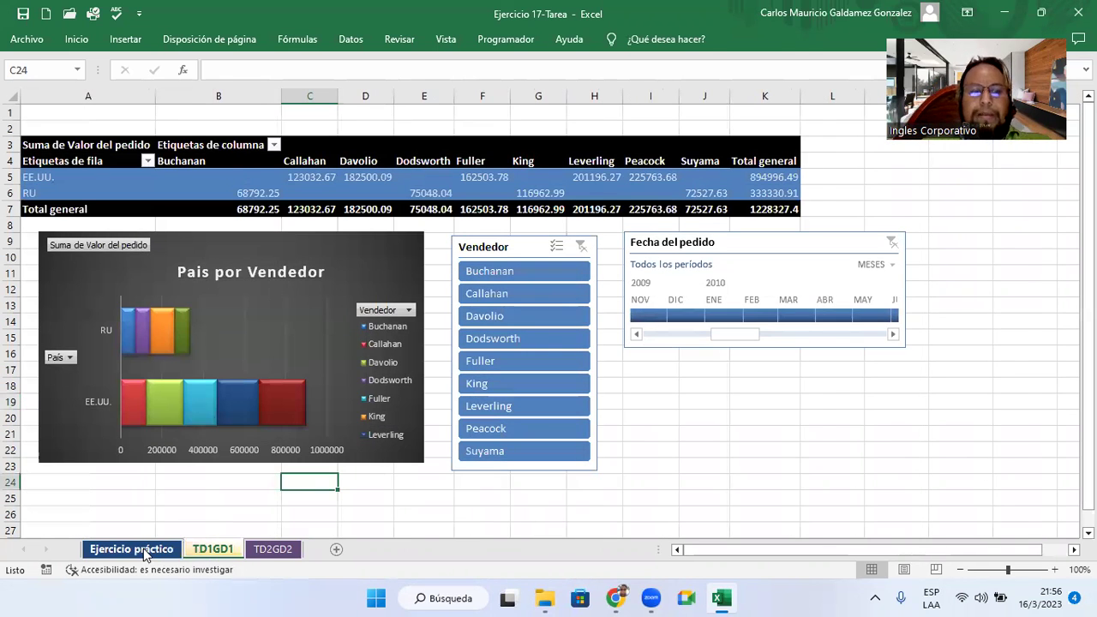
{"action": "left_click", "coordinate": [144, 551]}
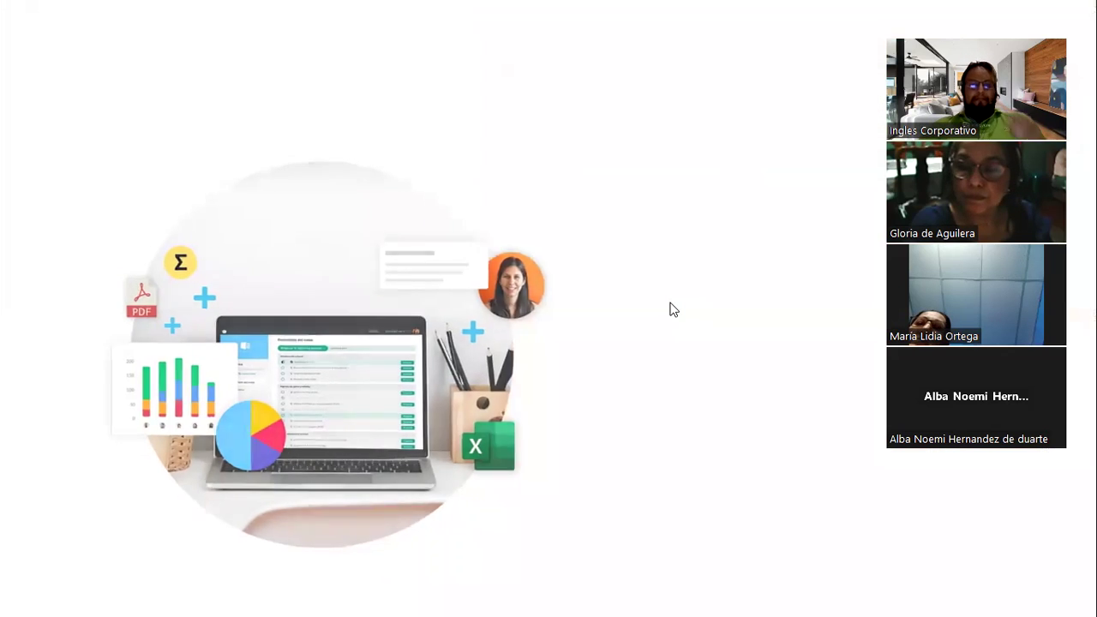
{"action": "left_click", "coordinate": [669, 307]}
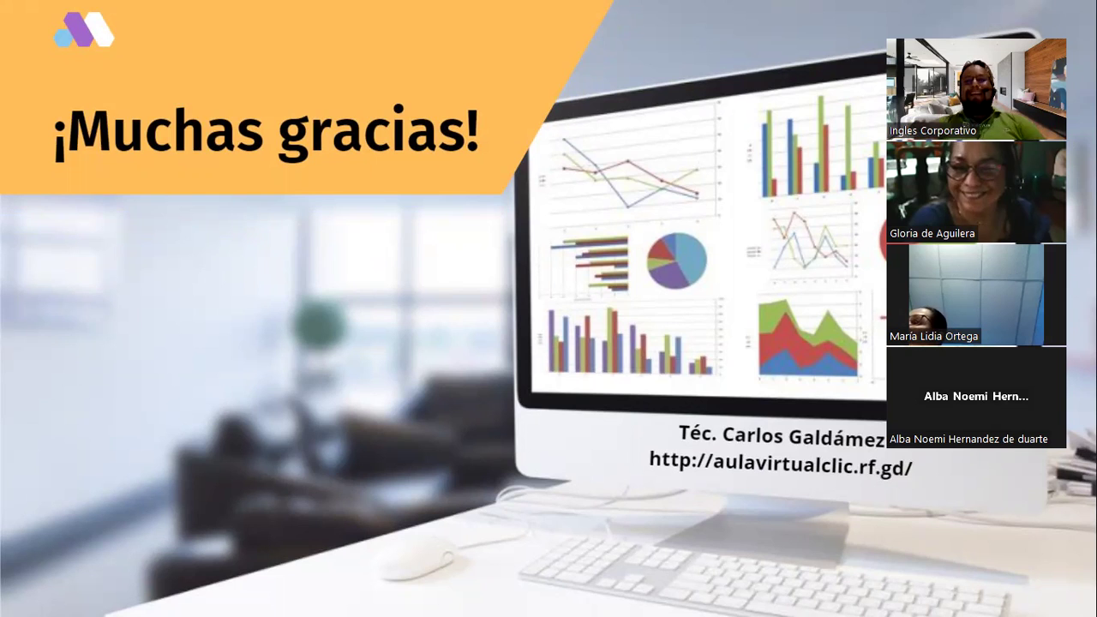
{"action": "left_click", "coordinate": [814, 235]}
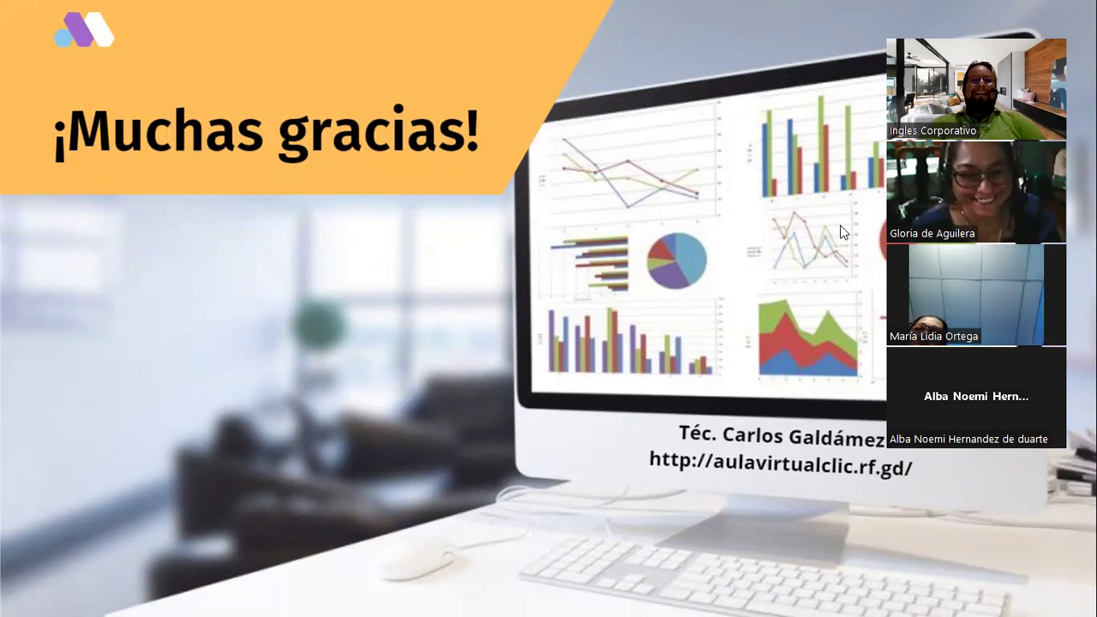
{"action": "left_click", "coordinate": [693, 293]}
{"action": "left_click", "coordinate": [716, 65]}
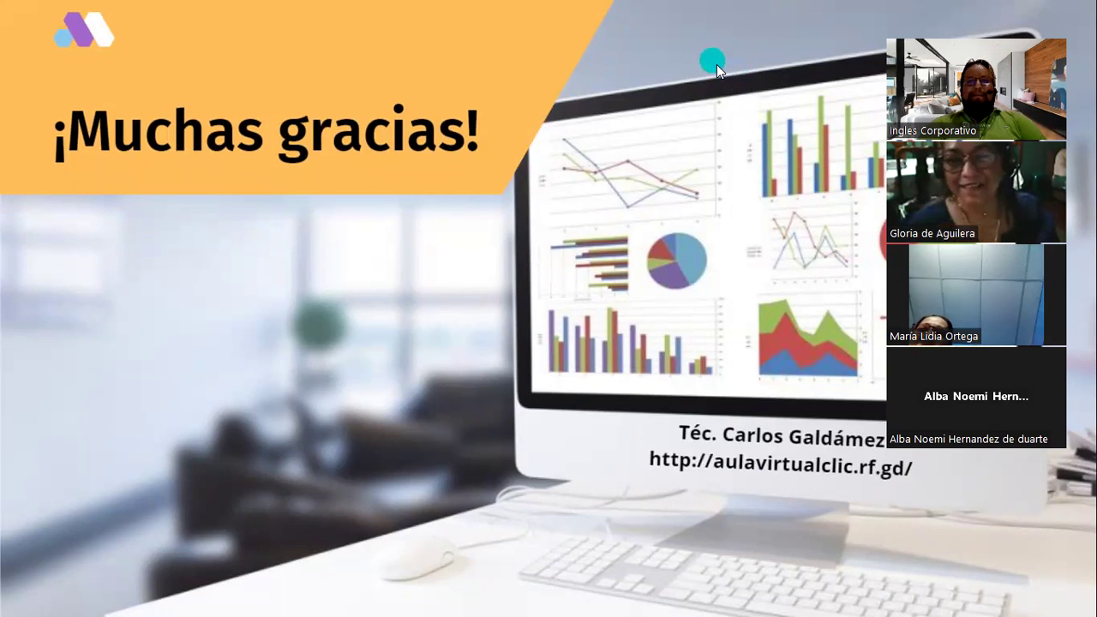